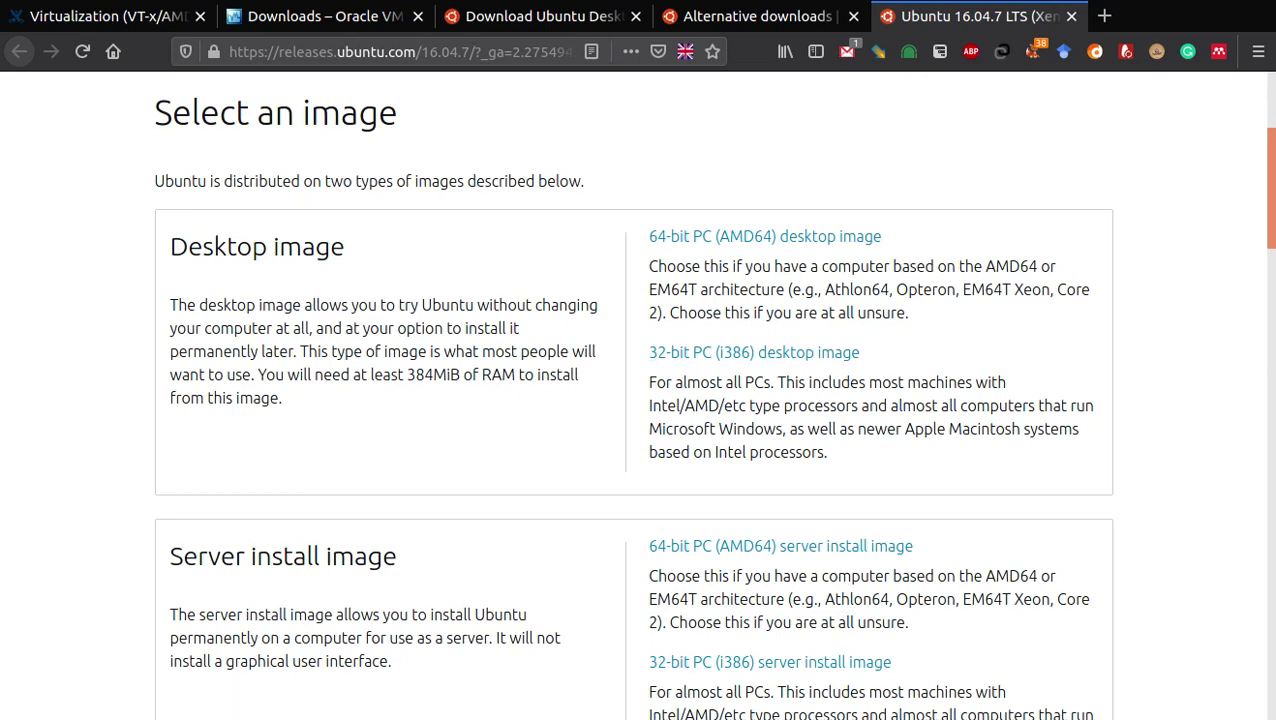
# Leave the Firefox Ubuntu download page and bring up the VirtualBox Manager window
pyautogui.scroll(-2, 713, 400)
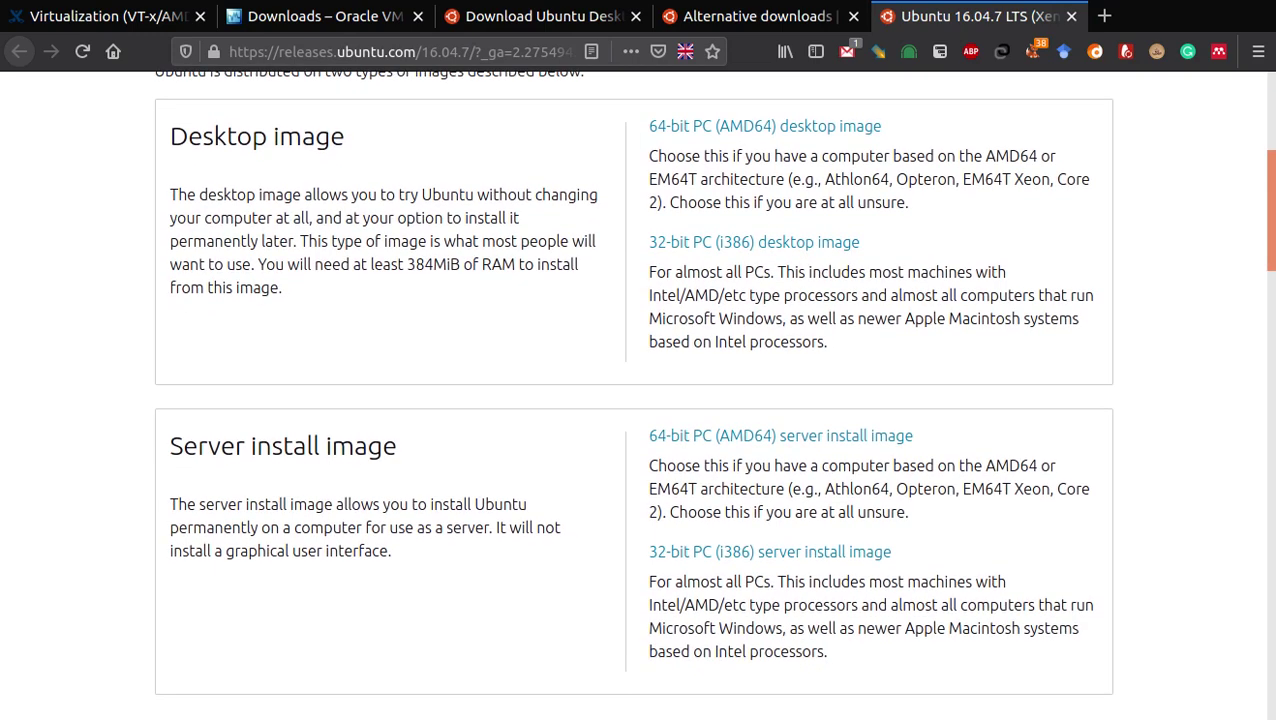
pyautogui.scroll(2, 713, 394)
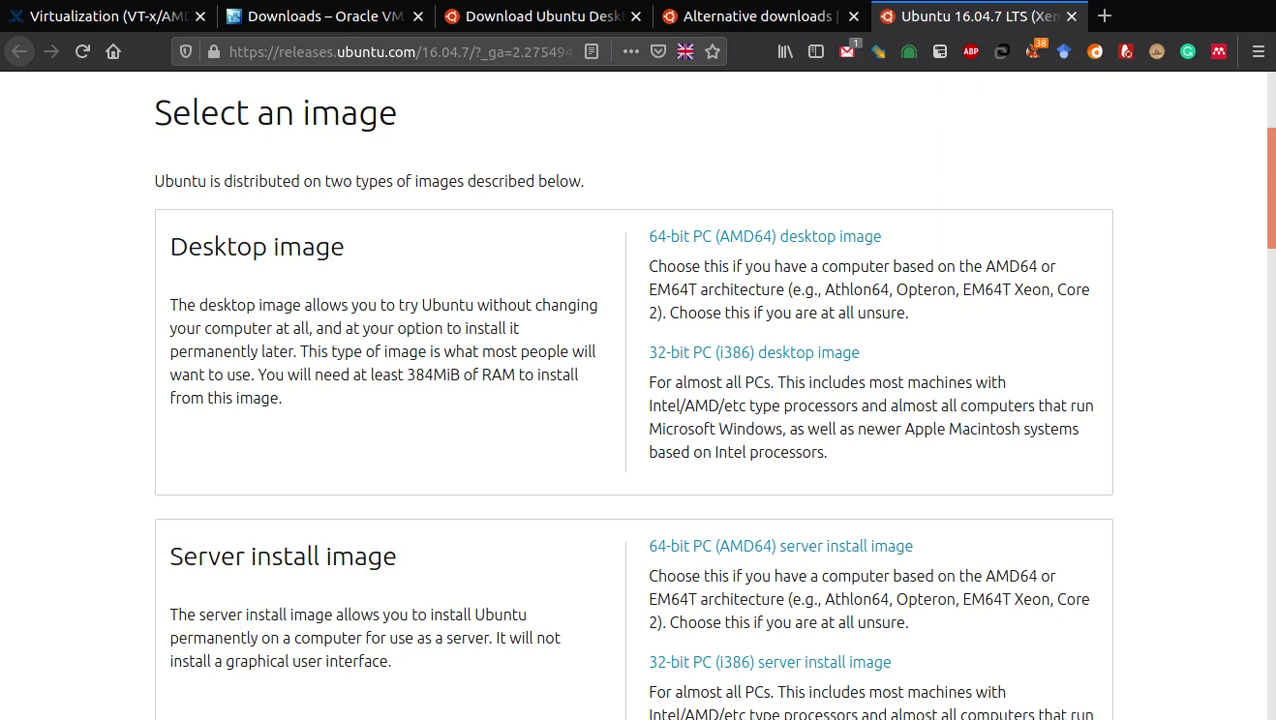
pyautogui.hotkey('alt', 'Tab')
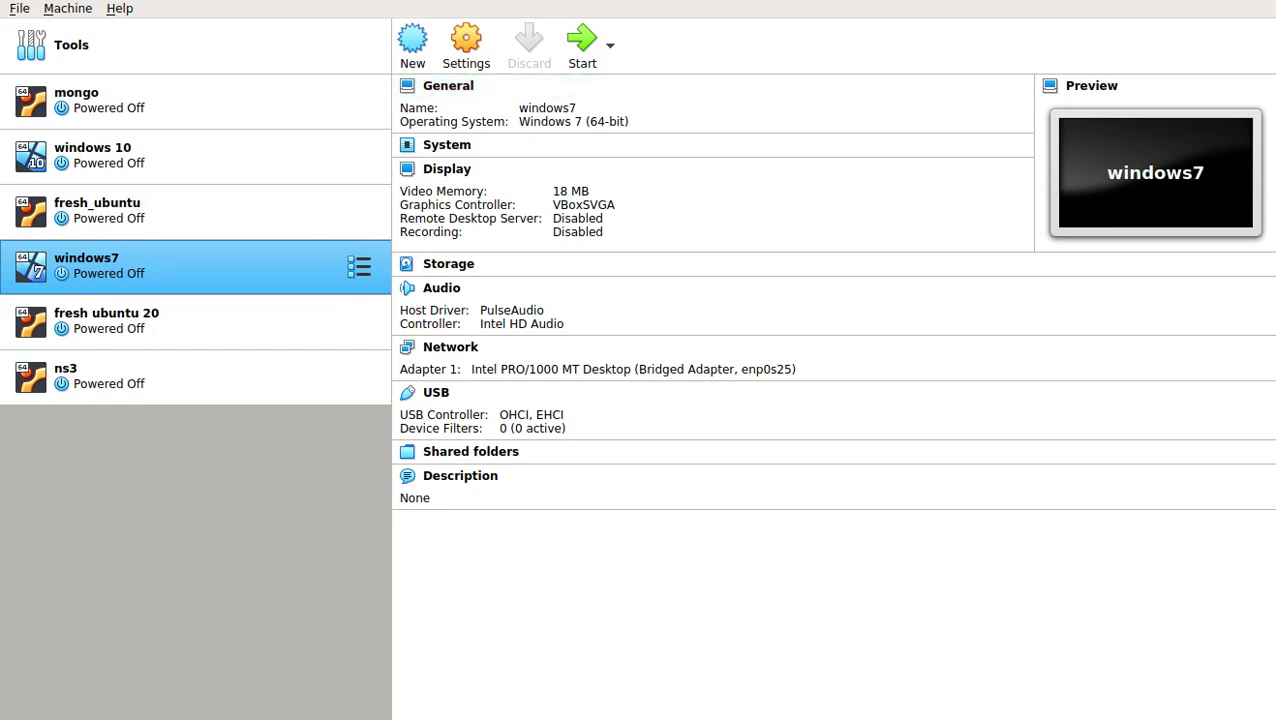
# Create a new VM named ubuntu-16.04, type Linux, Ubuntu (64-bit), and continue to memory
pyautogui.click(412, 45)
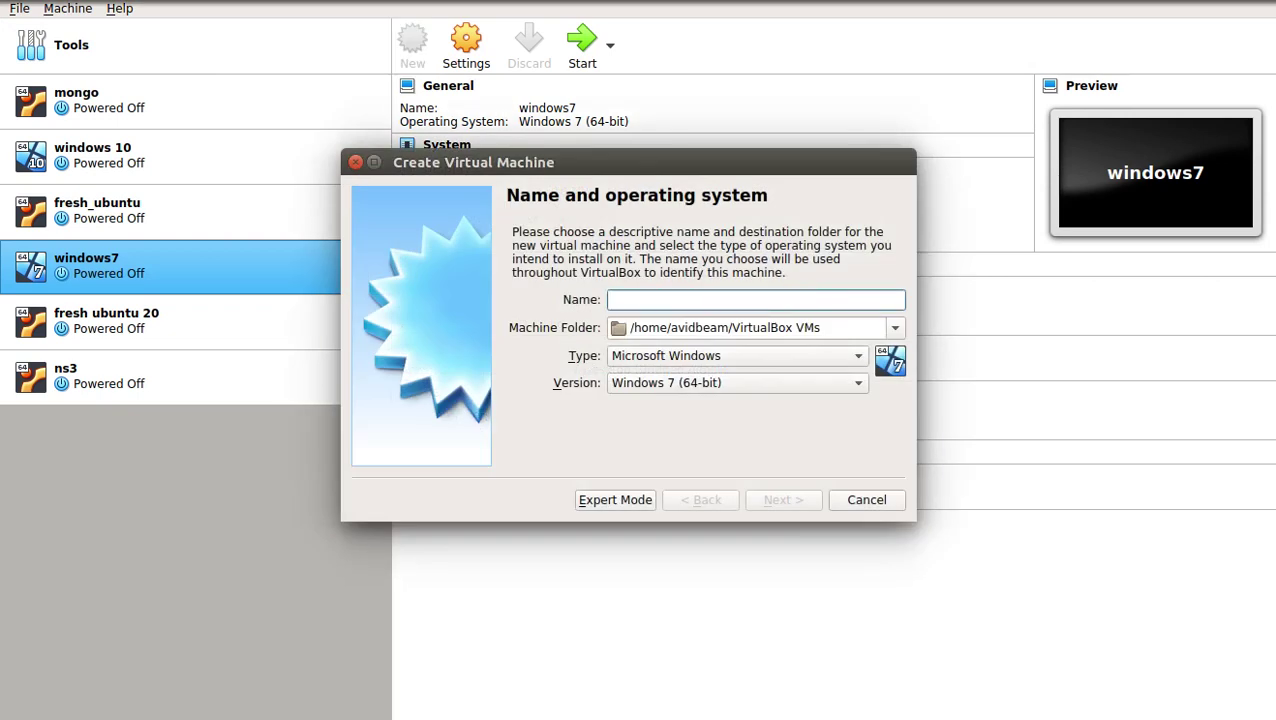
pyautogui.write('ubu')
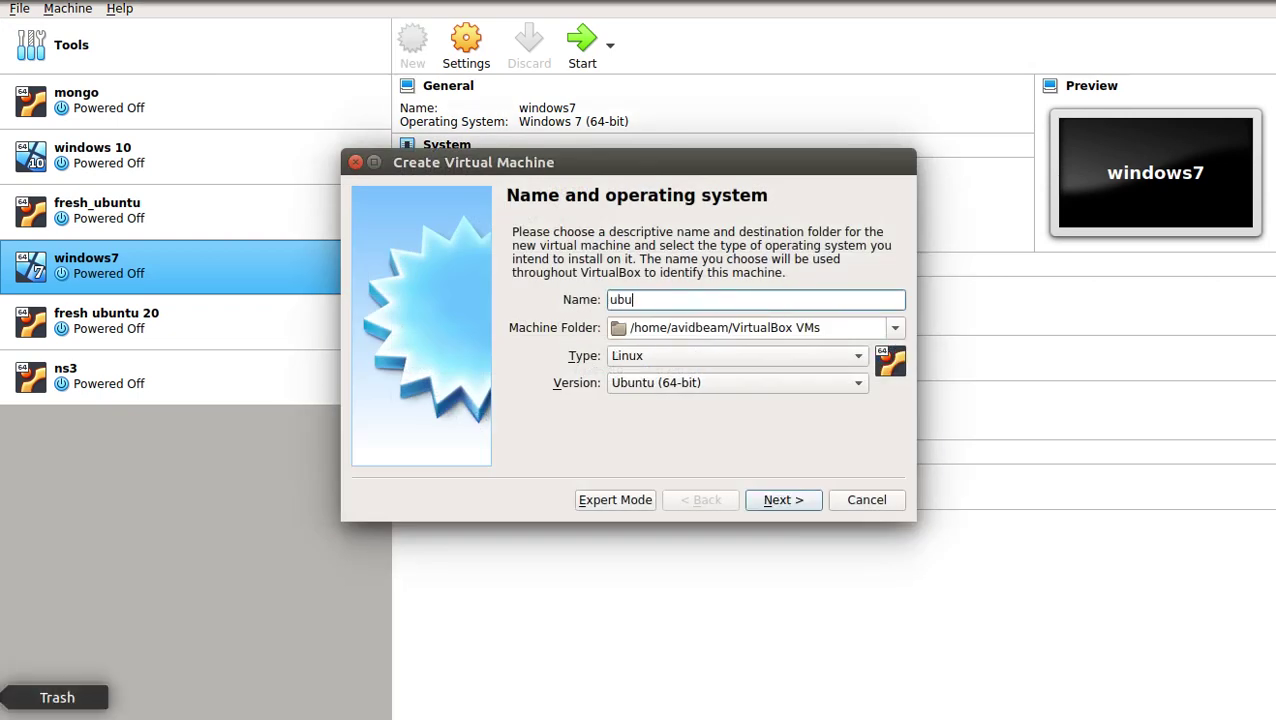
pyautogui.write('ntu')
pyautogui.press('BackSpace')
pyautogui.write('-')
pyautogui.write('1.6.')
pyautogui.press('BackSpace')
pyautogui.press('BackSpace')
pyautogui.press('BackSpace')
pyautogui.write('6.04')
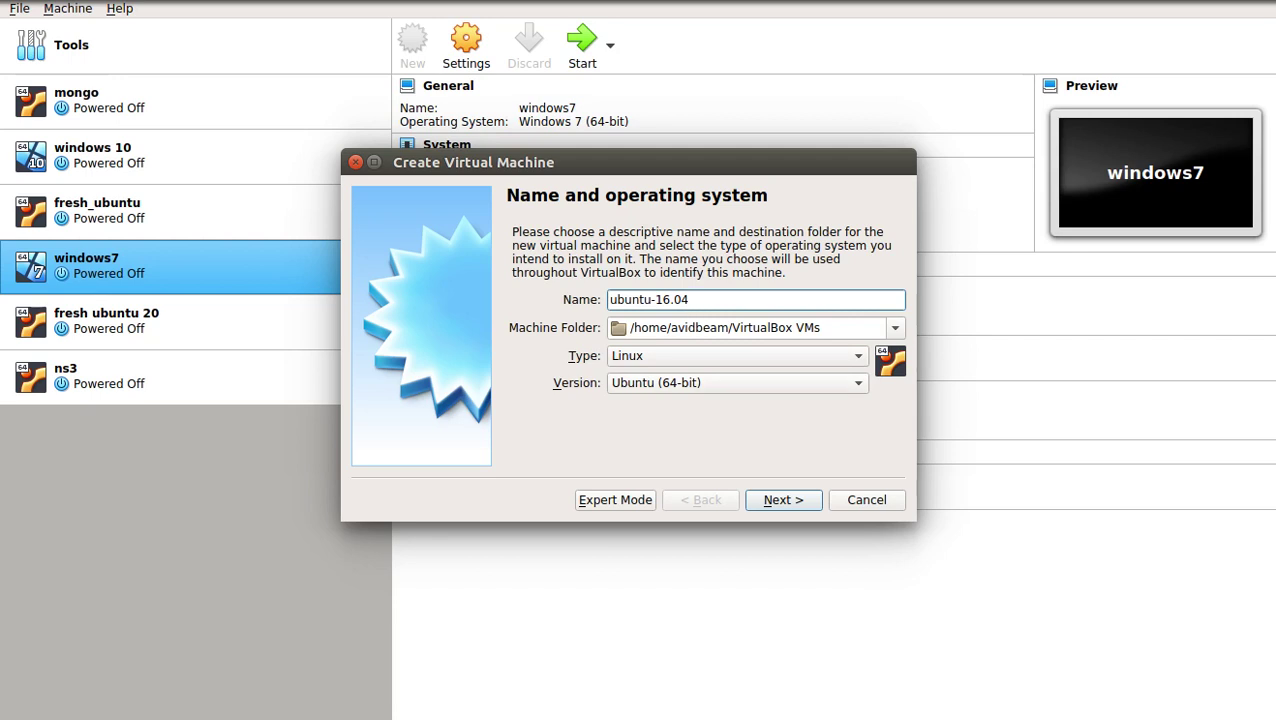
pyautogui.press('Return')
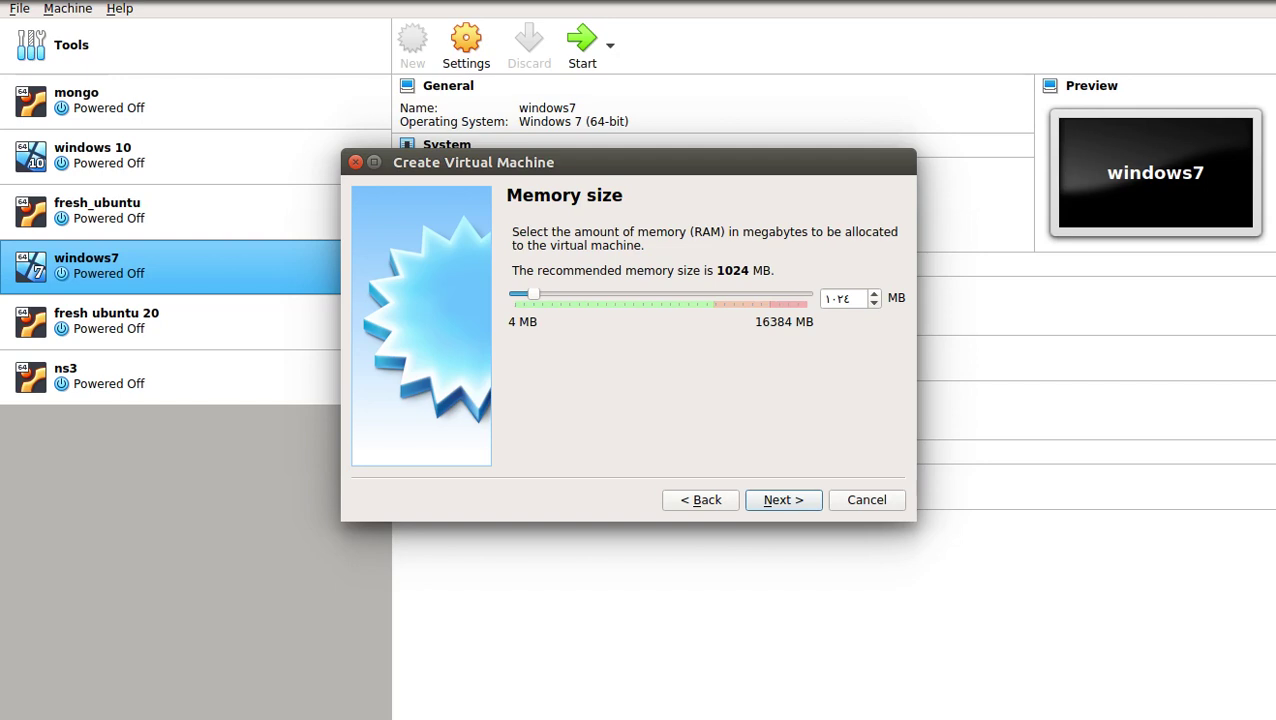
# Raise the machine's memory from 1024 MB to 8229 MB and continue to the hard disk page
pyautogui.moveTo(533, 296); pyautogui.dragTo(658, 296)
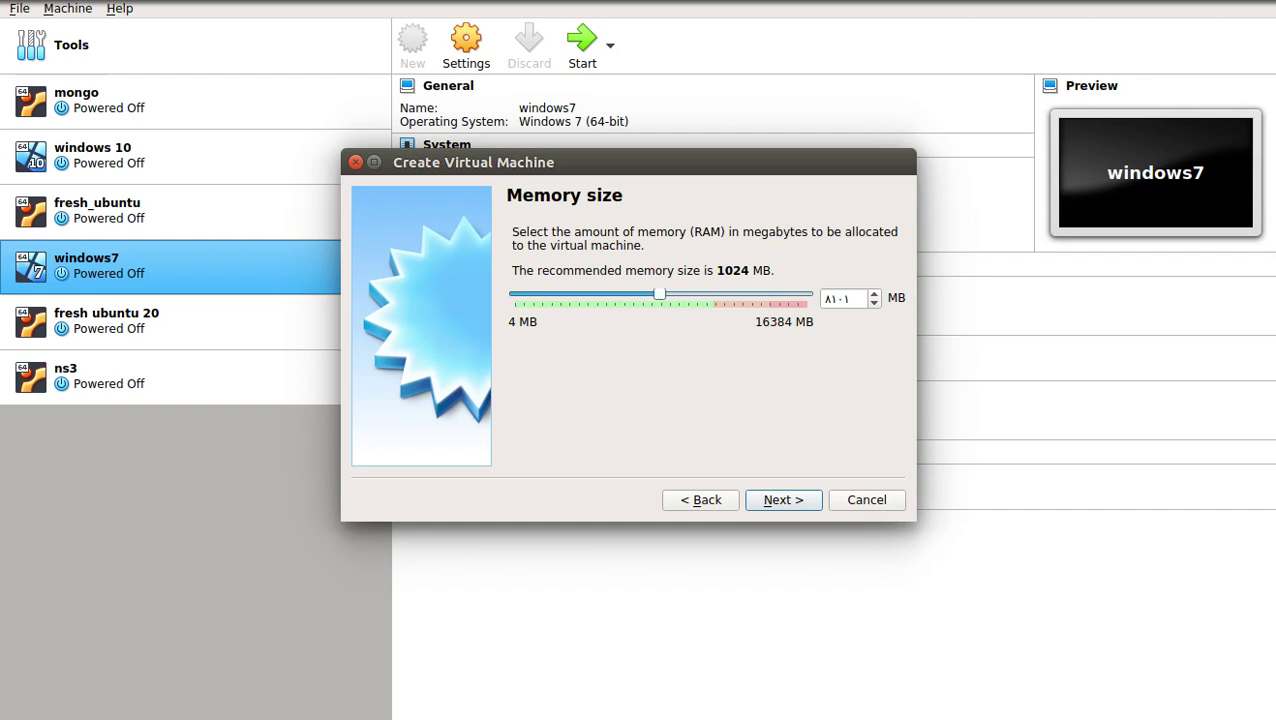
pyautogui.moveTo(658, 296); pyautogui.dragTo(661, 296)
pyautogui.press('Return')
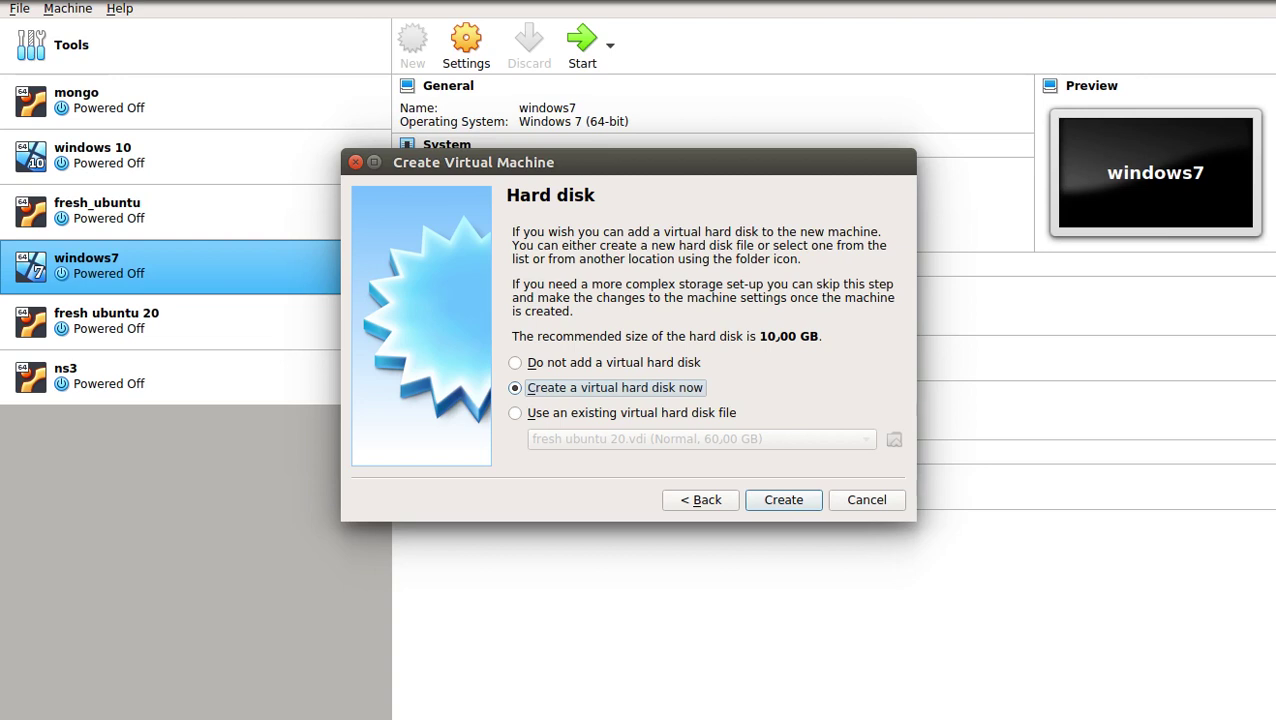
# Create a dynamically allocated 60 GB VDI hard disk to finish the ubuntu-16.04 machine
pyautogui.press('Return')
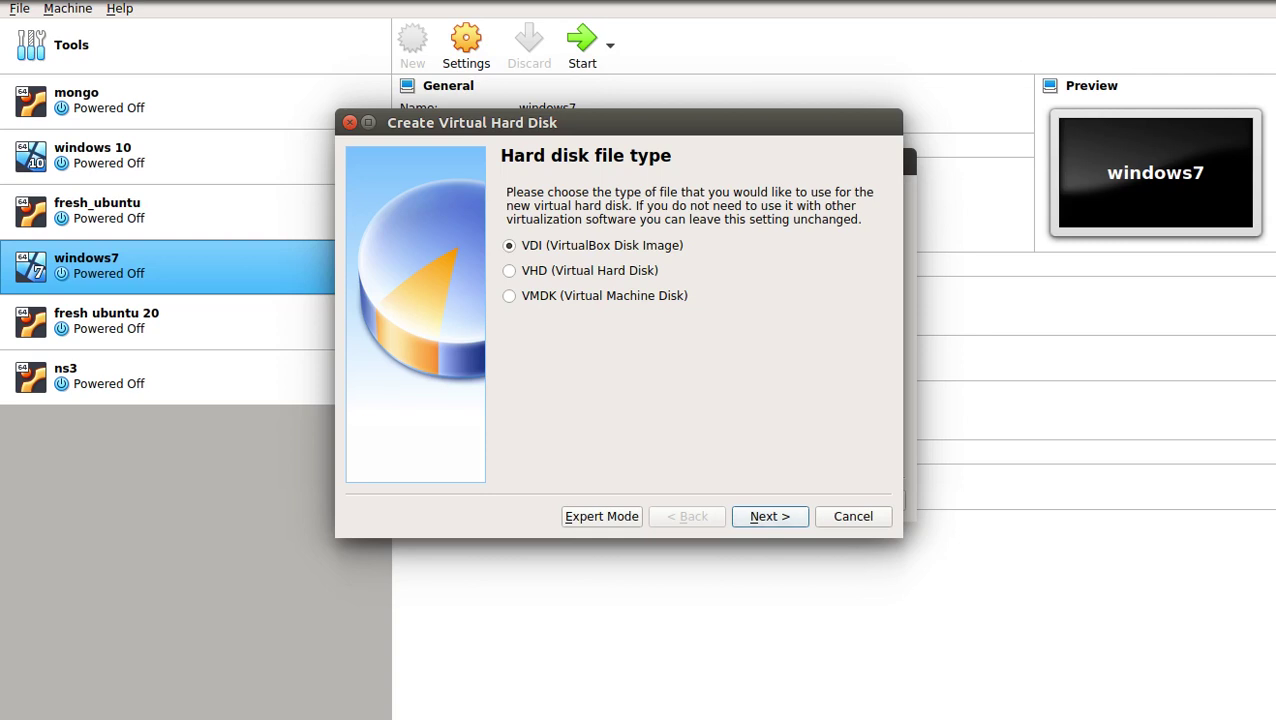
pyautogui.press('Return')
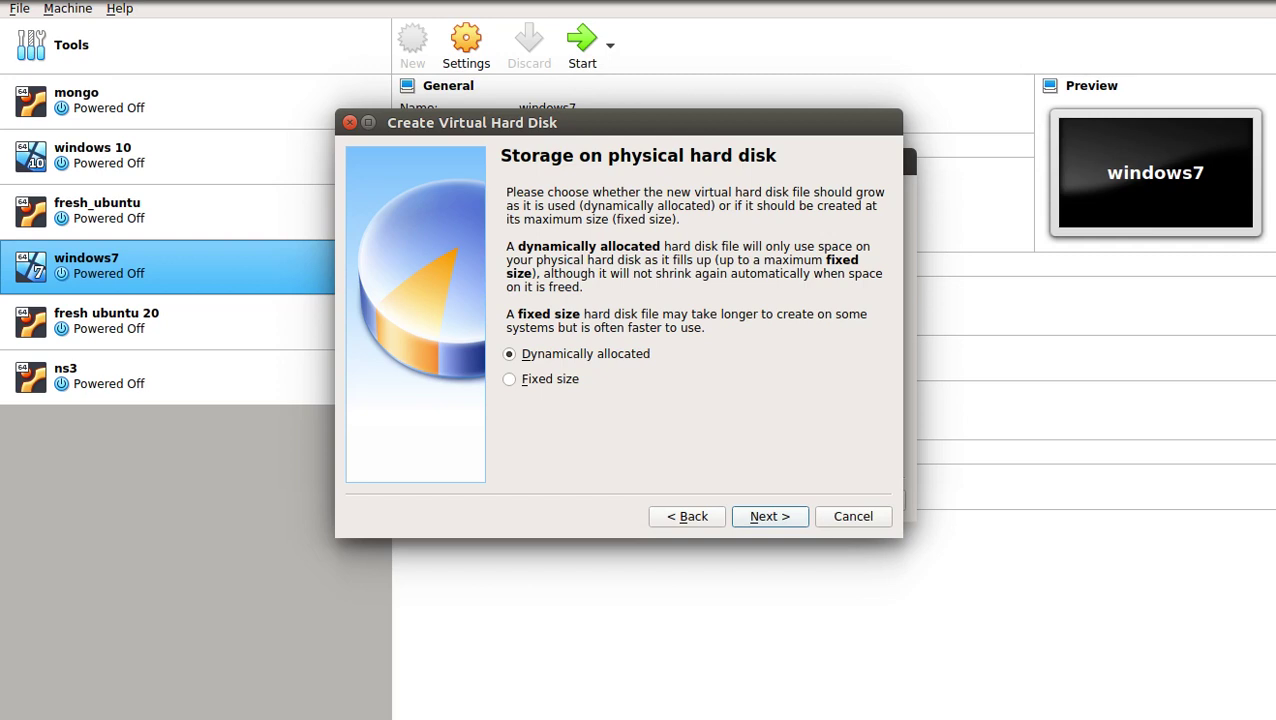
pyautogui.press('Return')
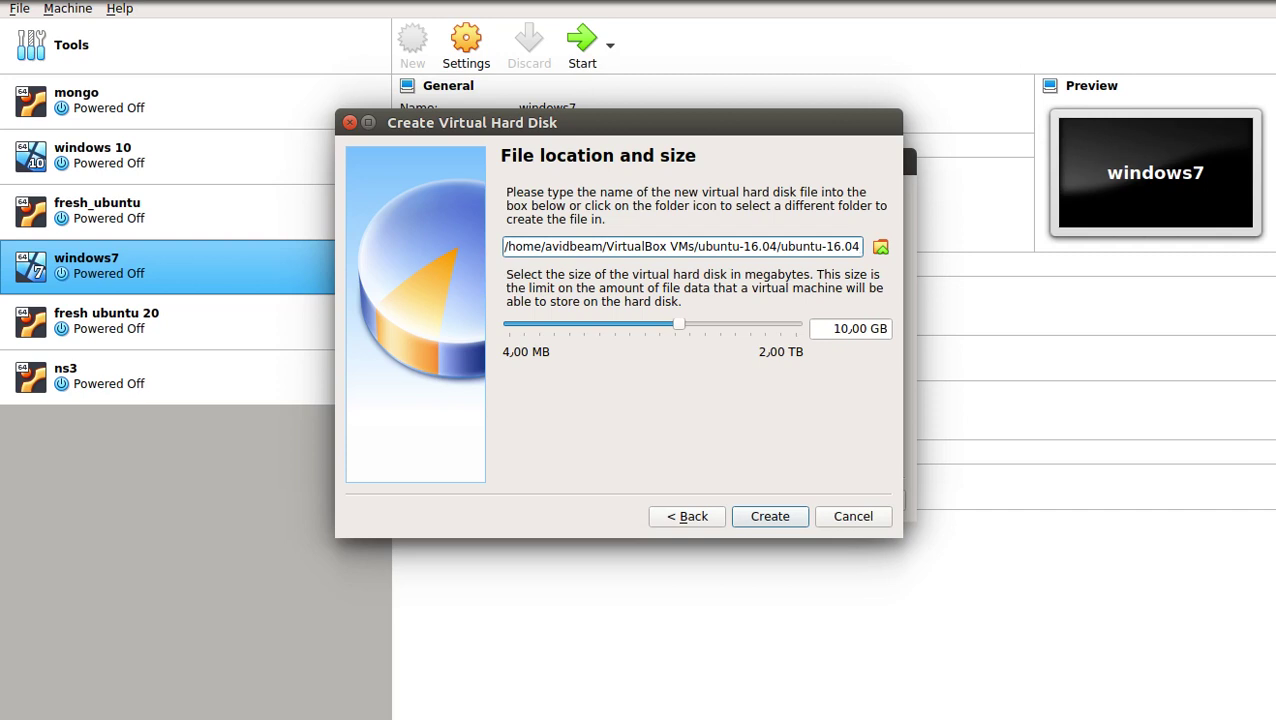
pyautogui.click(834, 328)
pyautogui.write('6')
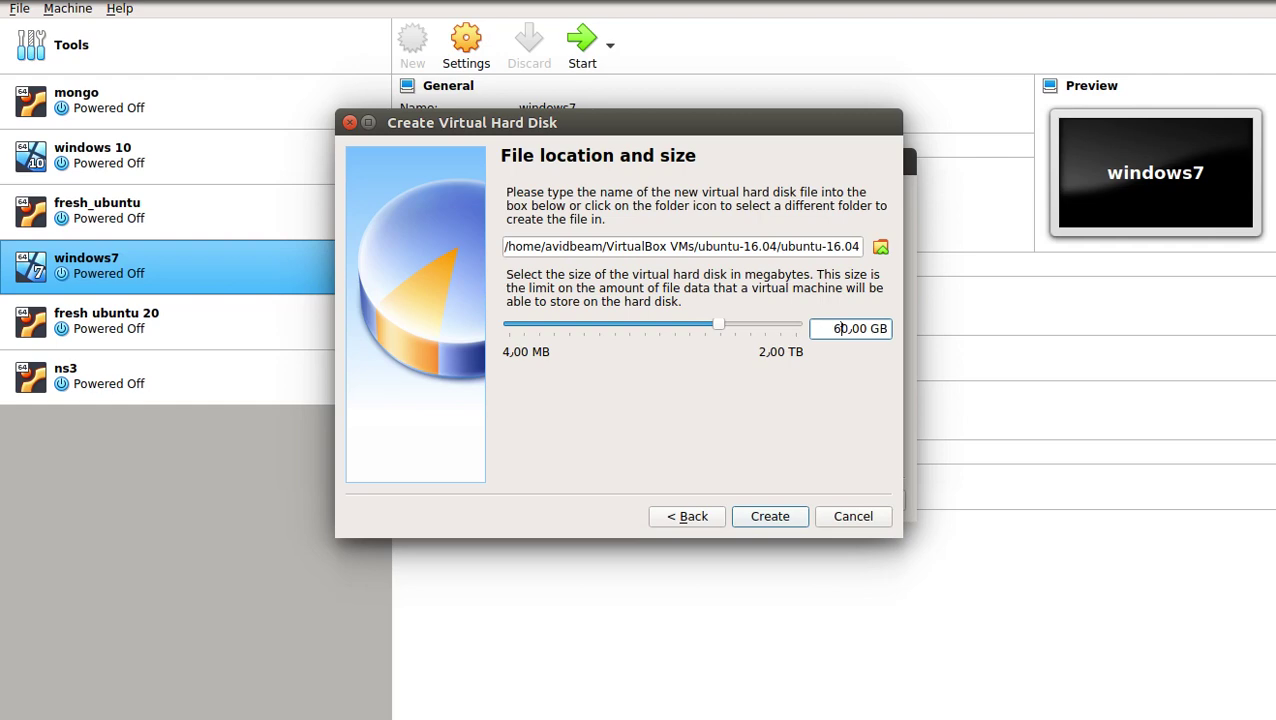
pyautogui.click(770, 516)
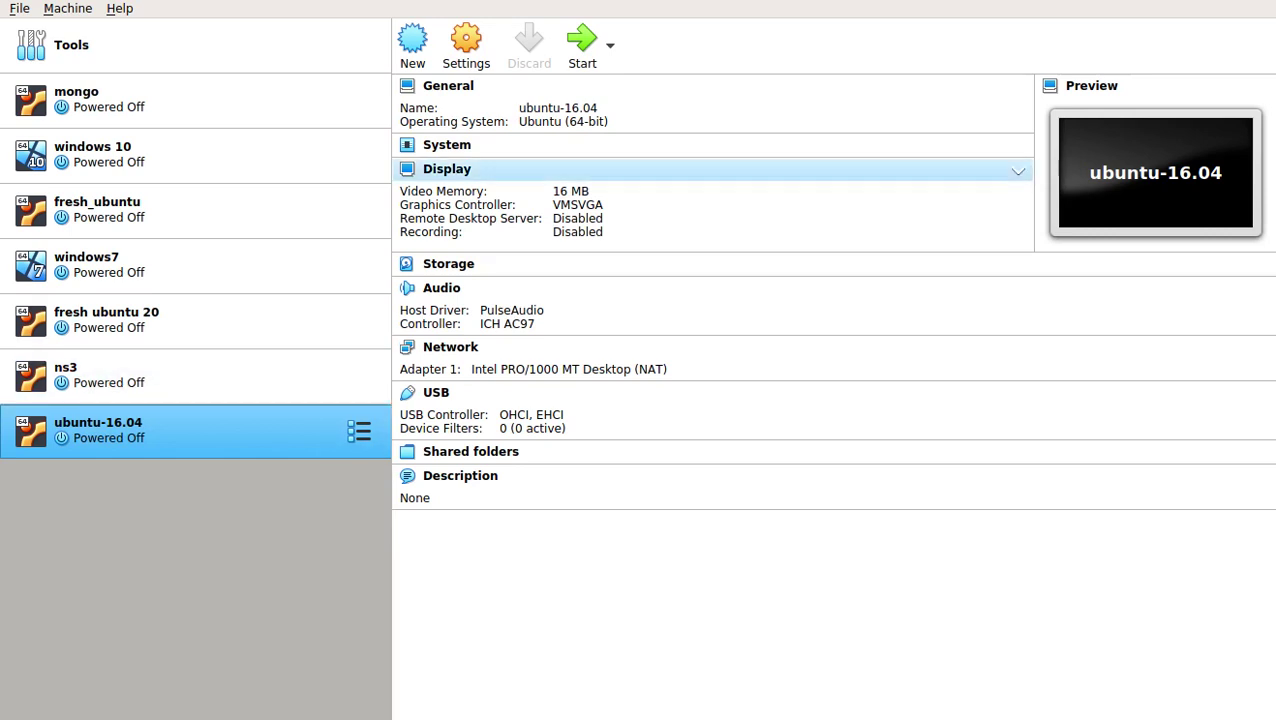
# Set ubuntu-16.04's Shared Clipboard and Drag'n'Drop to Bidirectional
pyautogui.click(466, 45)
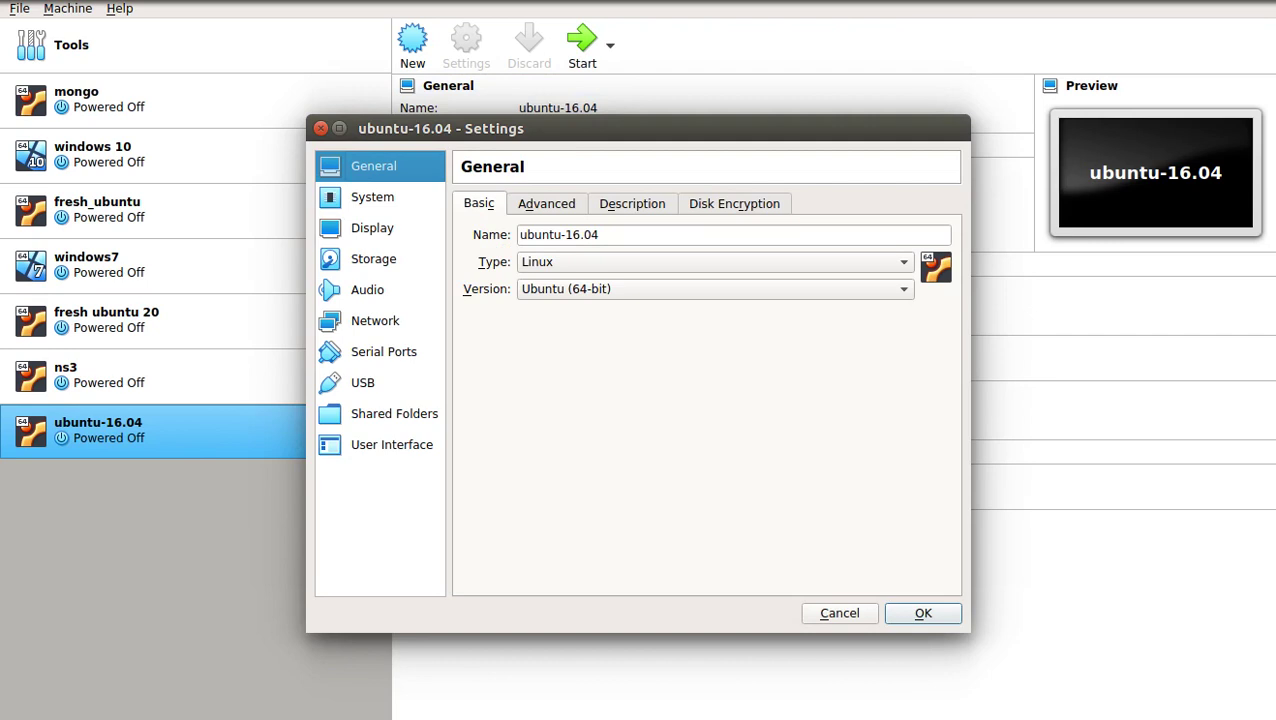
pyautogui.click(546, 203)
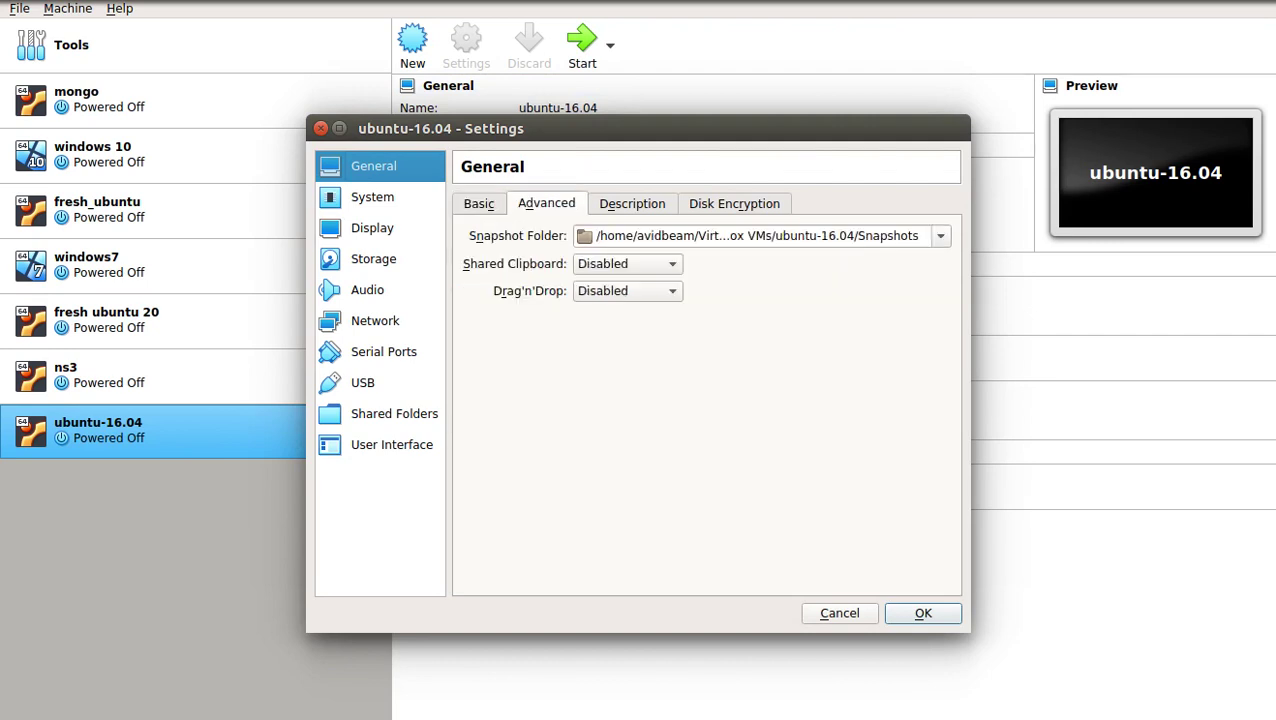
pyautogui.click(627, 263)
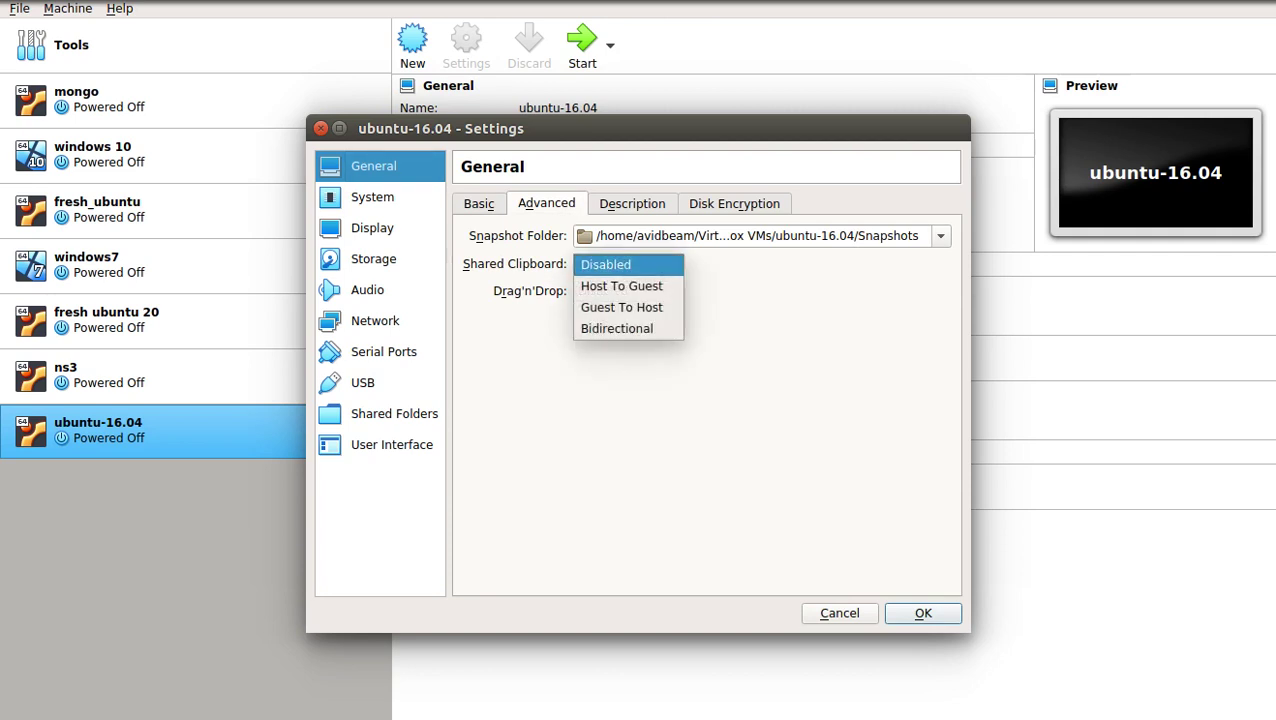
pyautogui.click(620, 328)
pyautogui.click(627, 291)
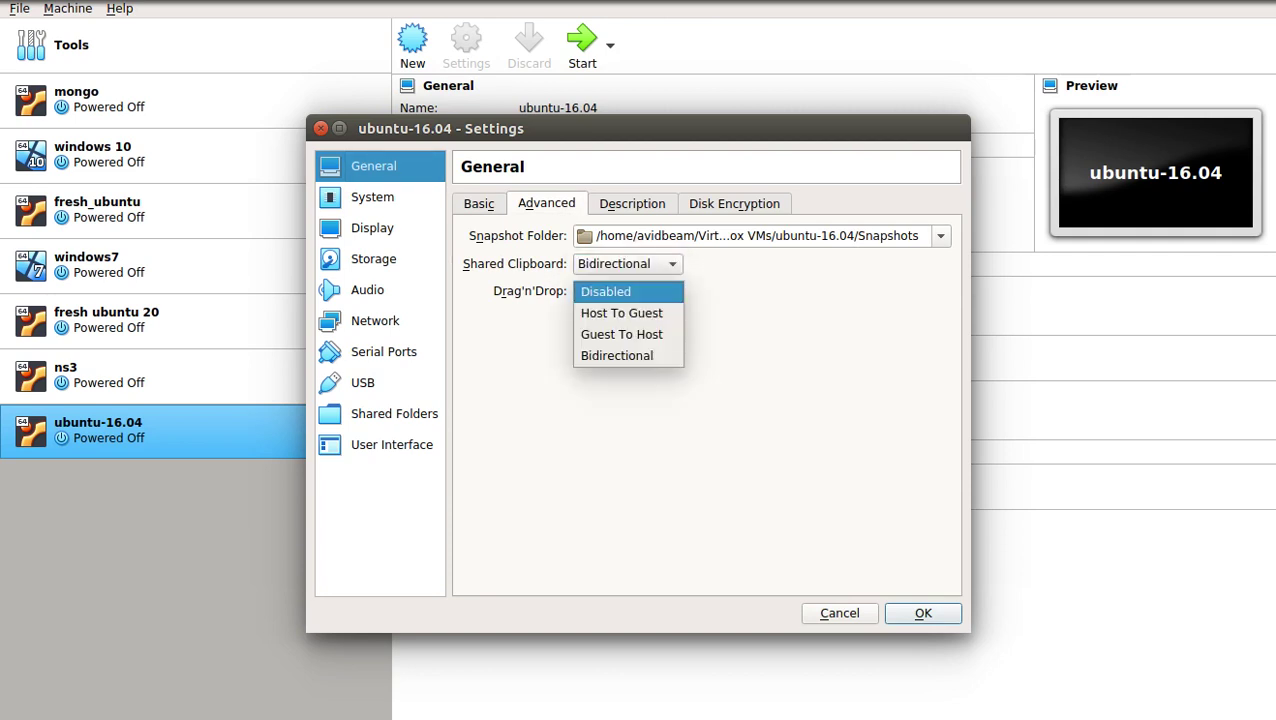
pyautogui.click(620, 356)
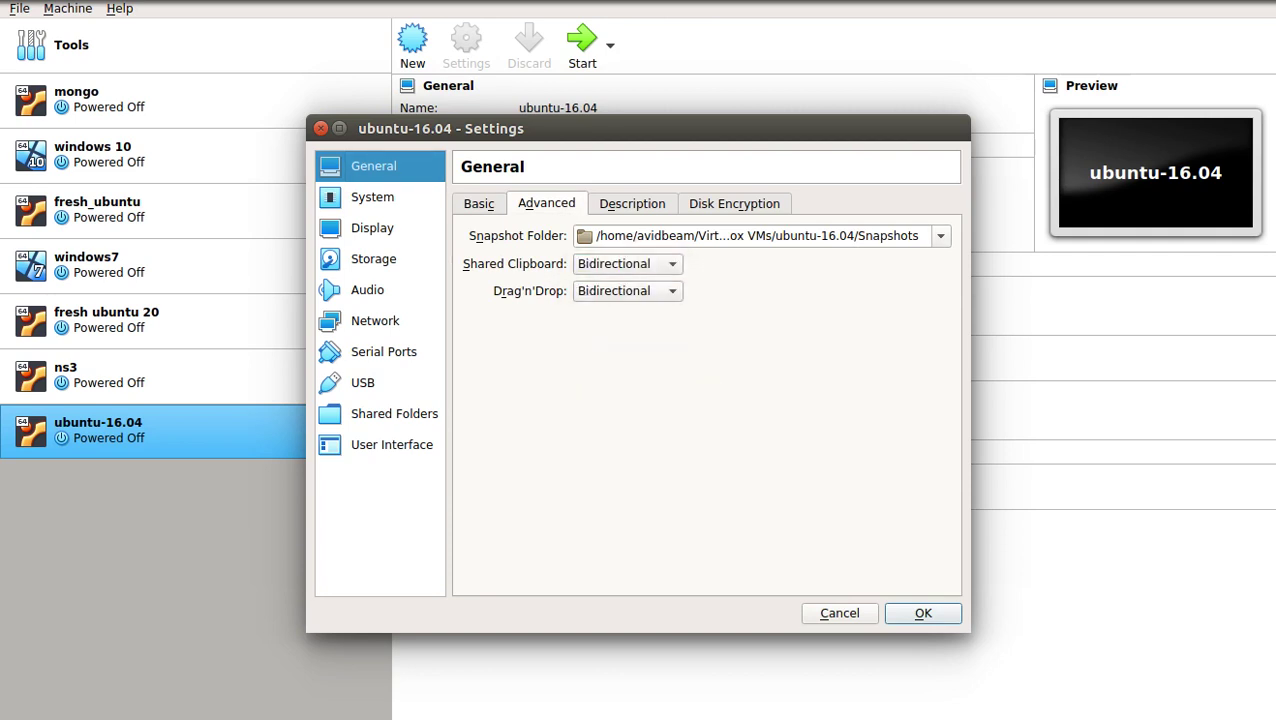
# Give the machine 2 CPUs in the System processor settings
pyautogui.click(372, 197)
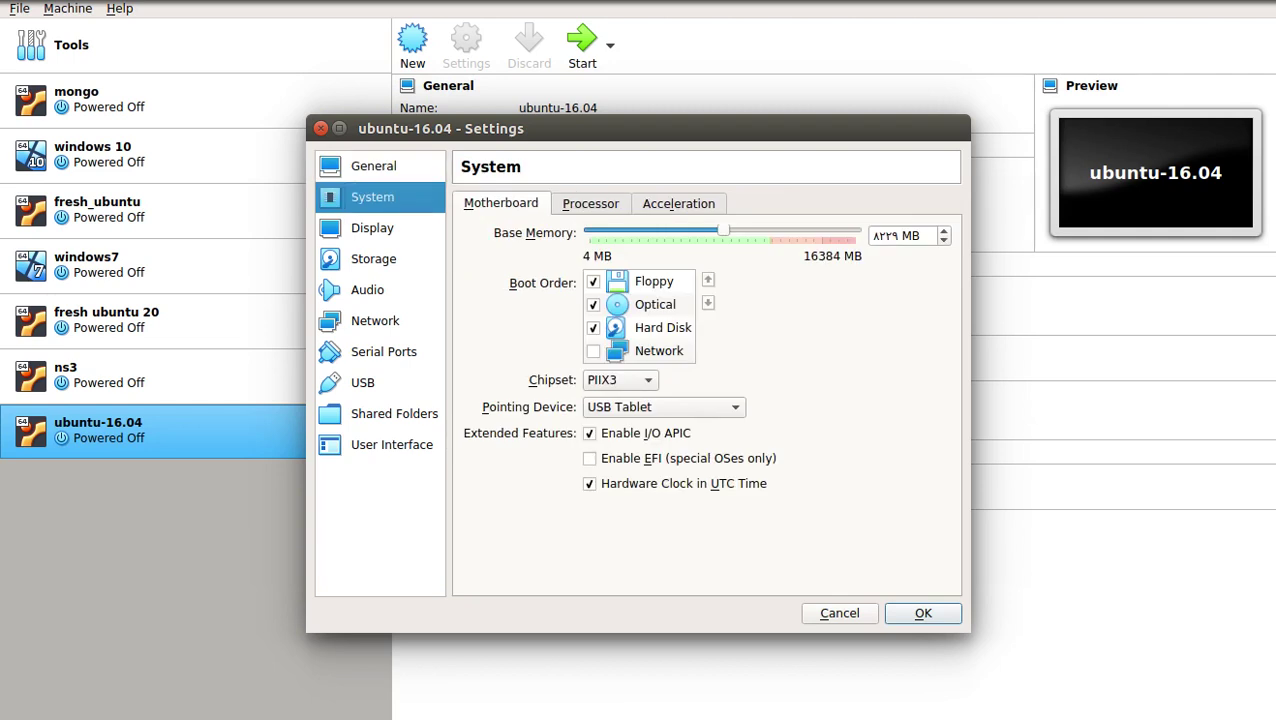
pyautogui.click(590, 203)
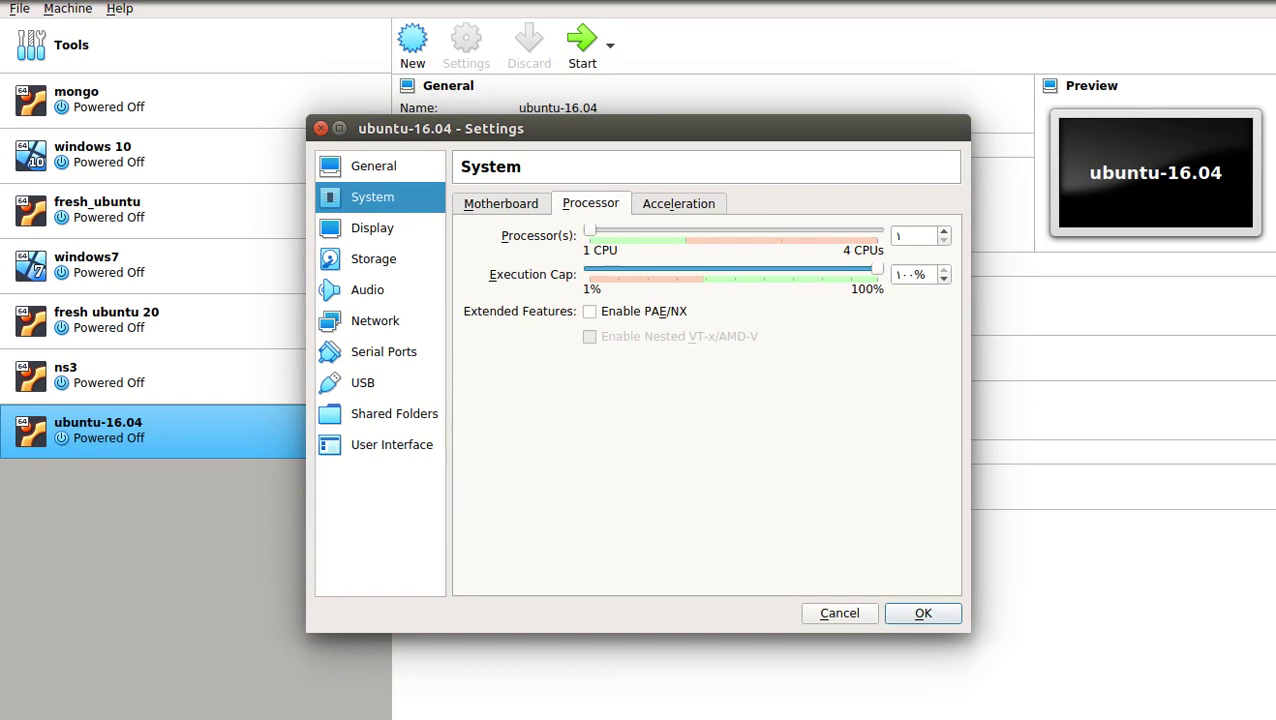
pyautogui.press('Right')
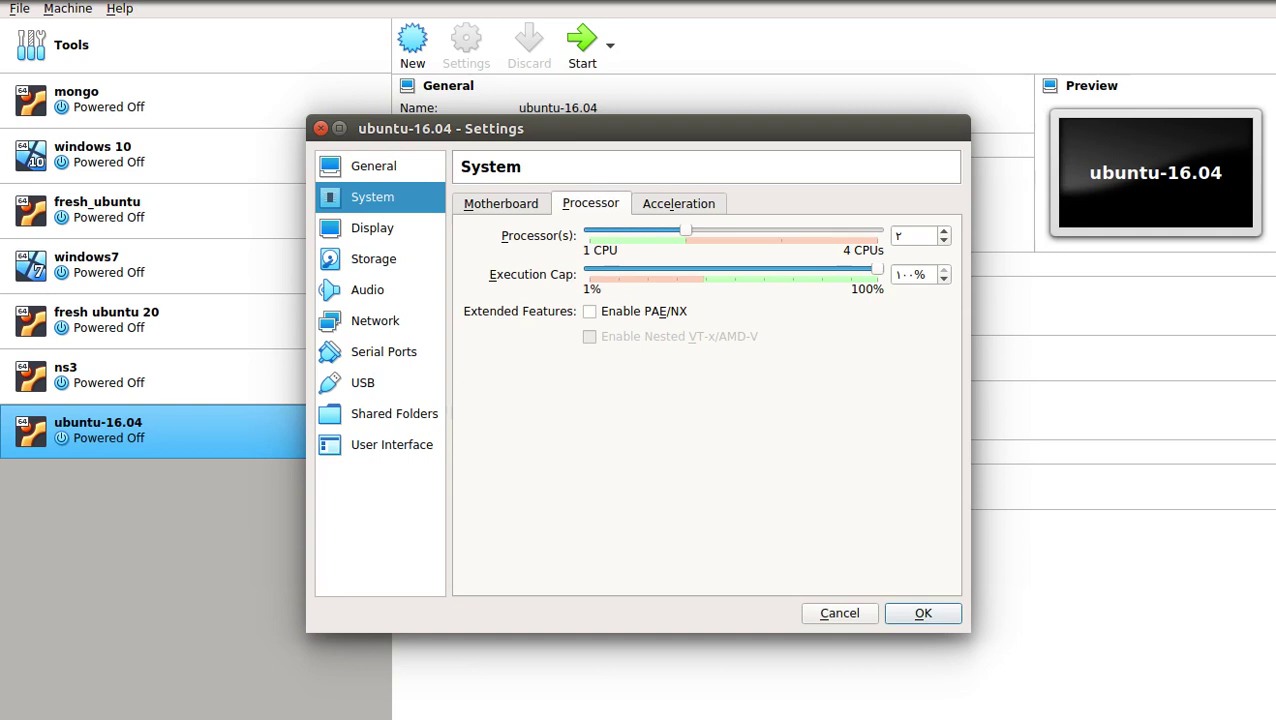
pyautogui.click(372, 228)
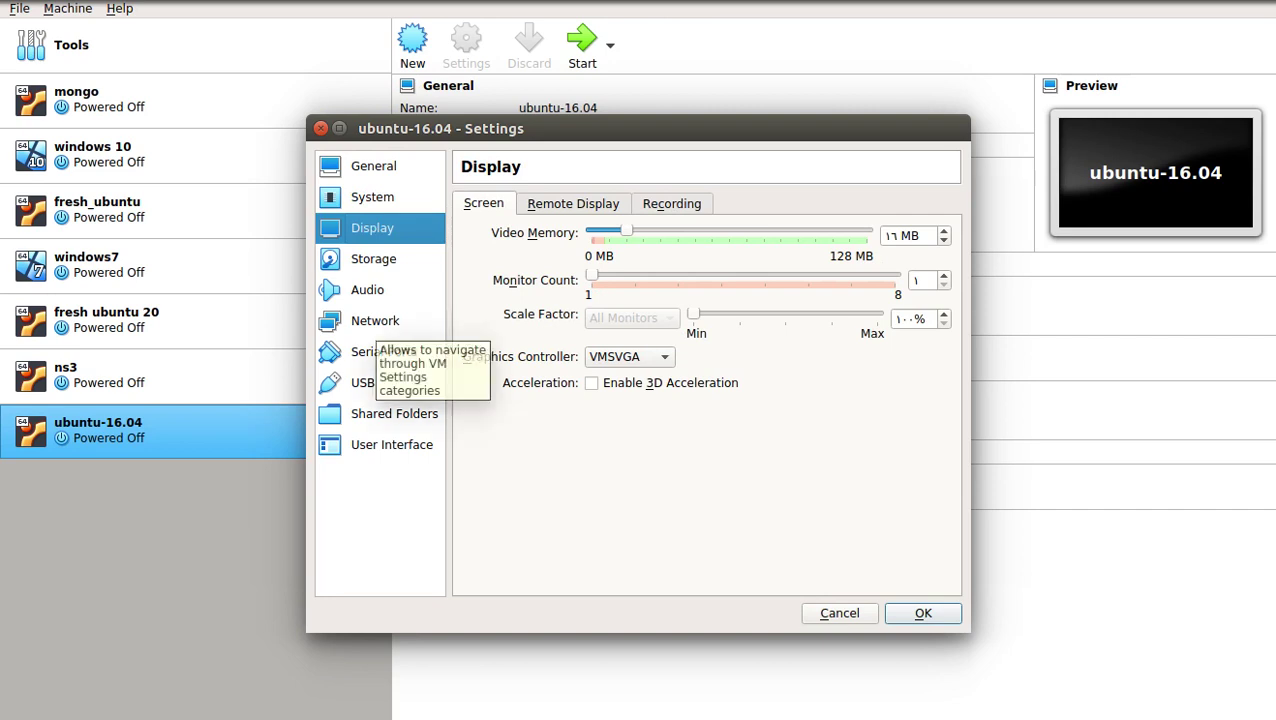
# Attach network Adapter 1 as a Bridged Adapter on enp0s25 and save the settings
pyautogui.click(375, 320)
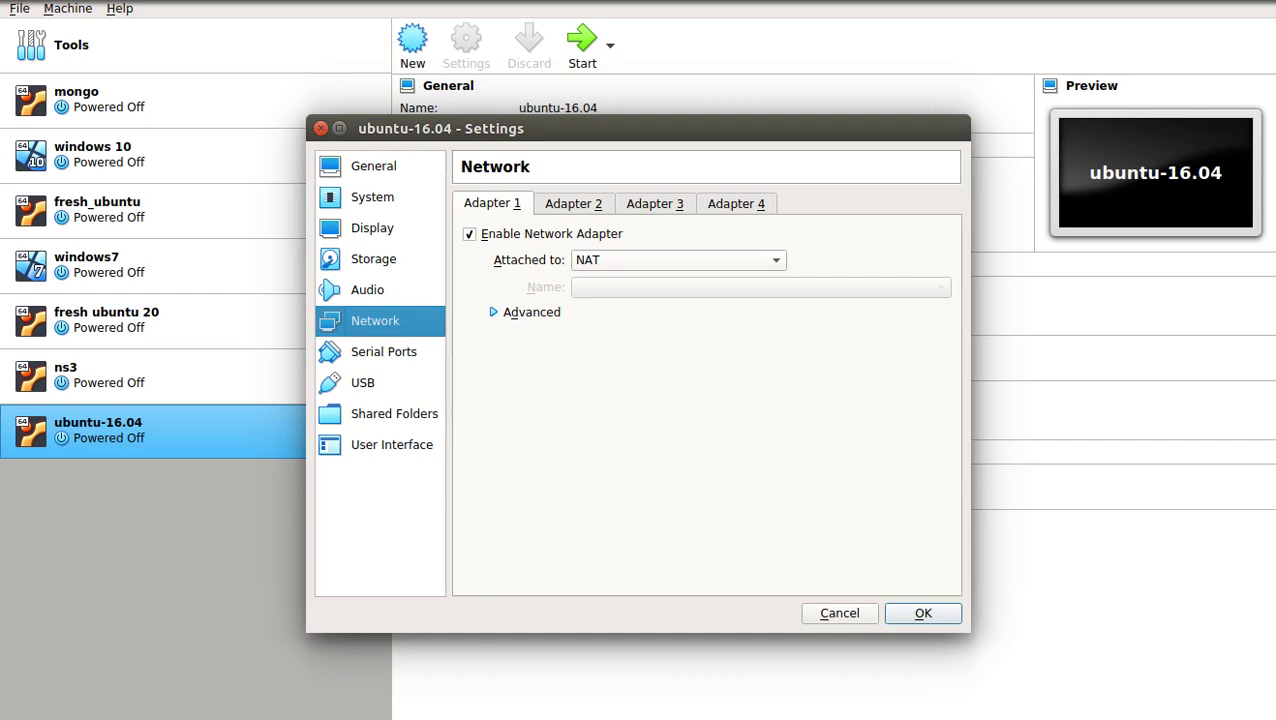
pyautogui.click(678, 260)
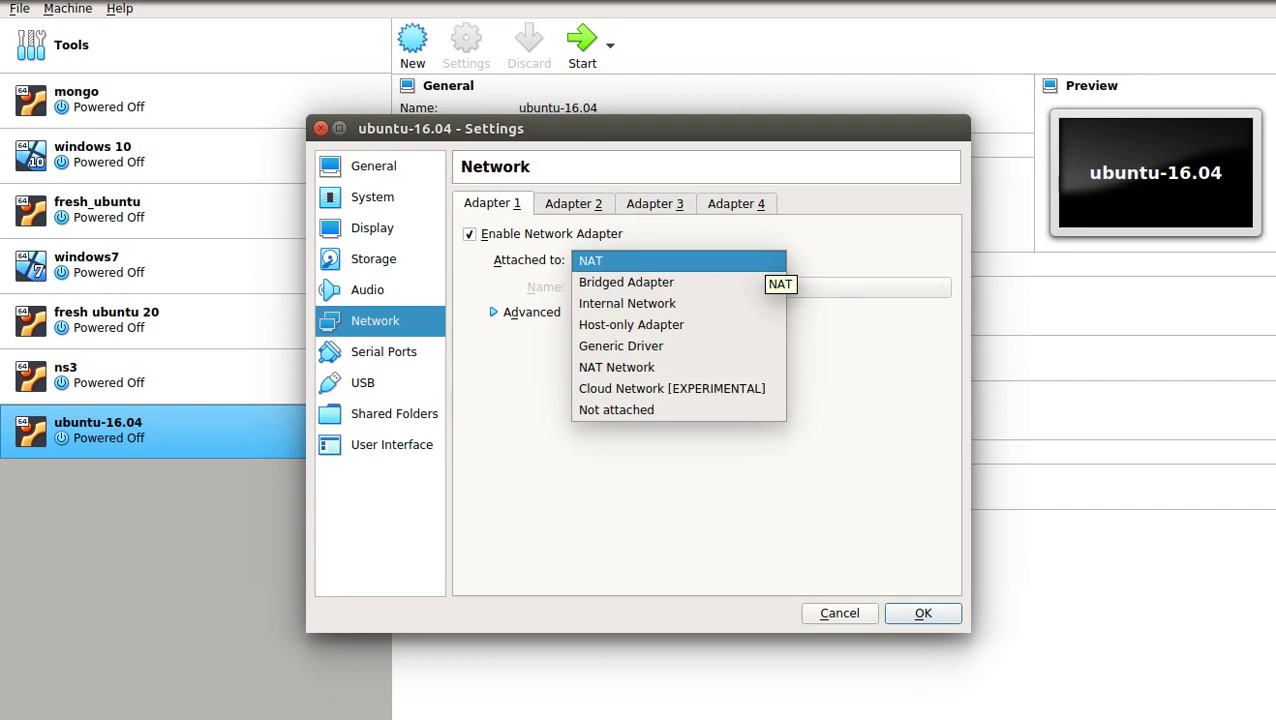
pyautogui.press('Down')
pyautogui.press('Return')
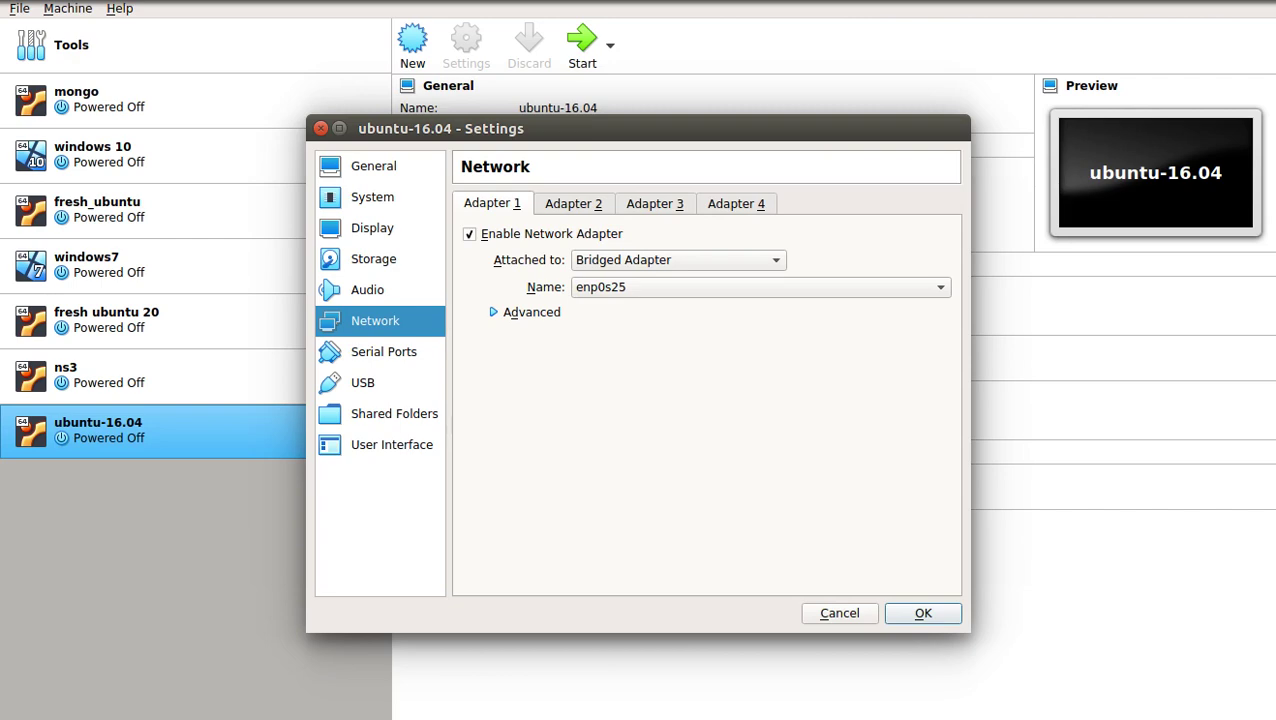
pyautogui.click(923, 613)
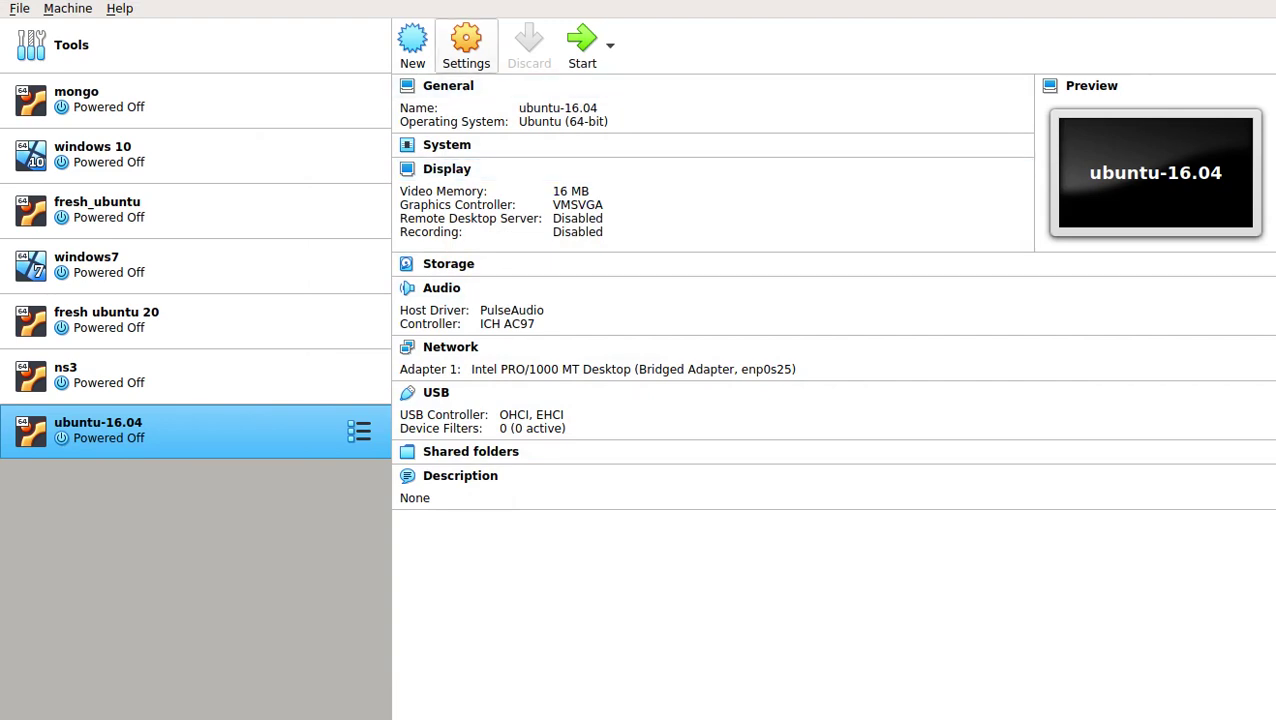
# Load ubuntu-16.04.4-desktop-amd64.iso into the empty IDE optical drive and save the settings
pyautogui.click(466, 45)
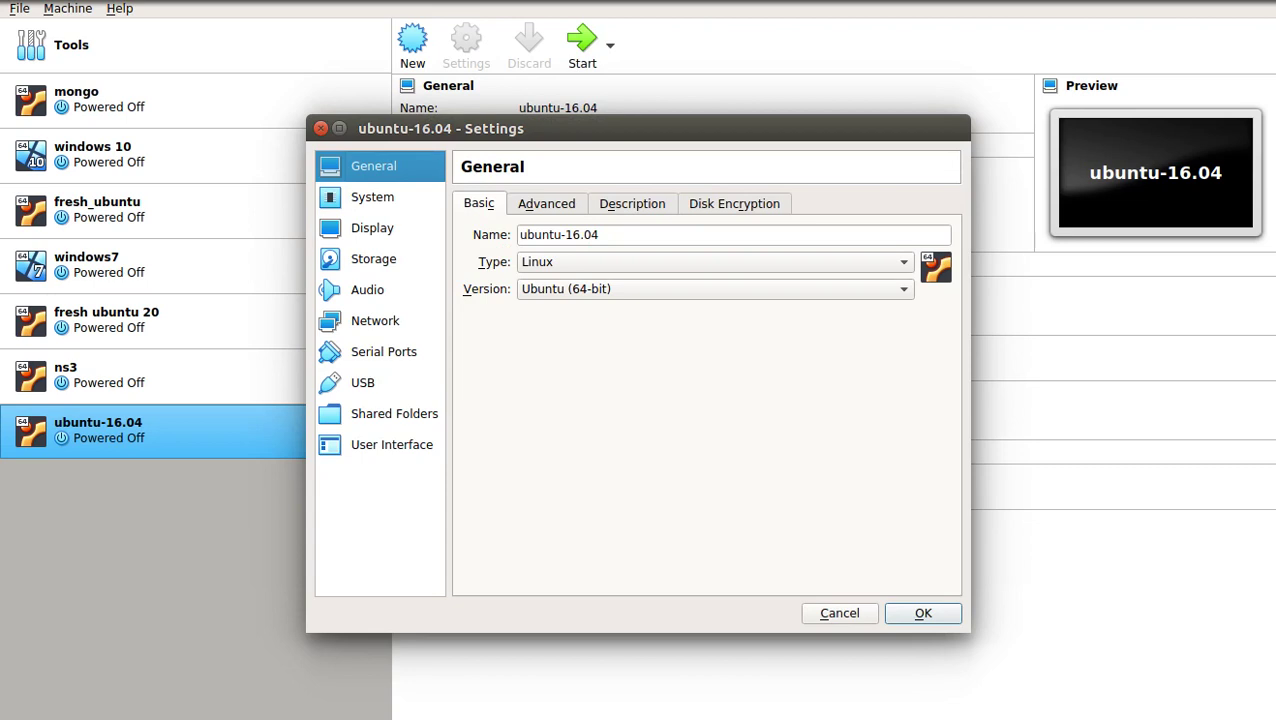
pyautogui.click(373, 259)
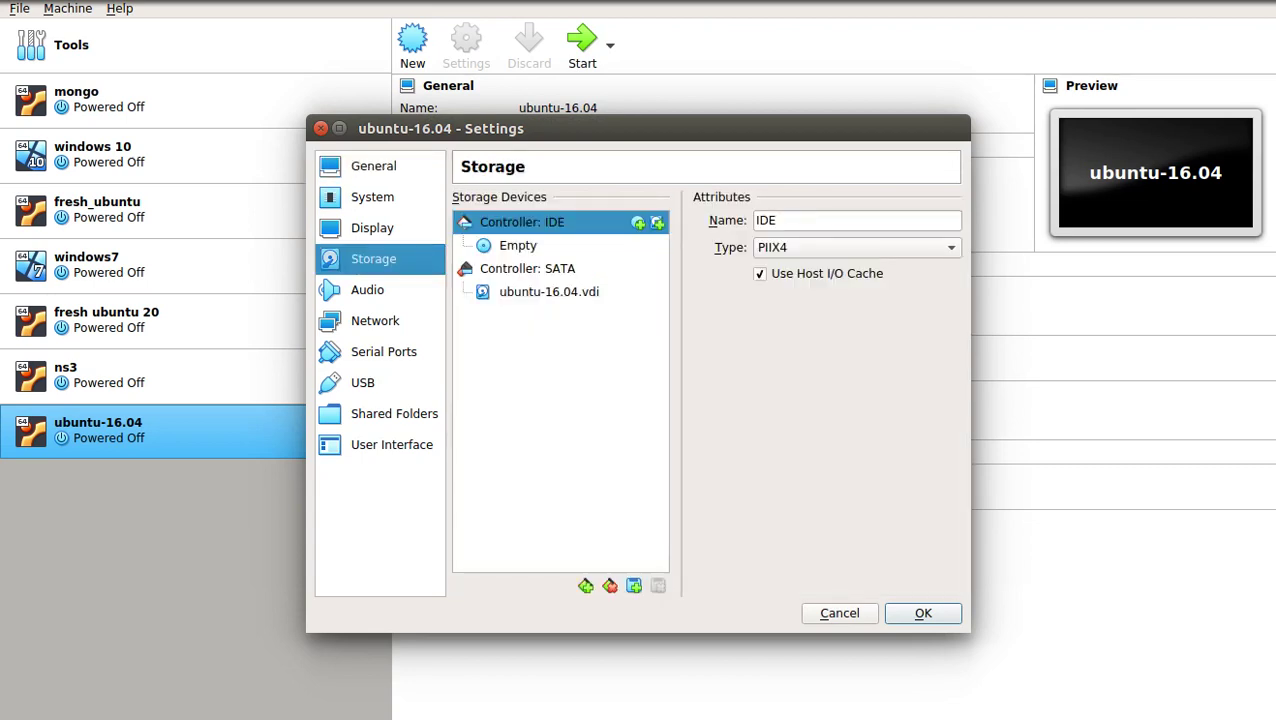
pyautogui.click(560, 246)
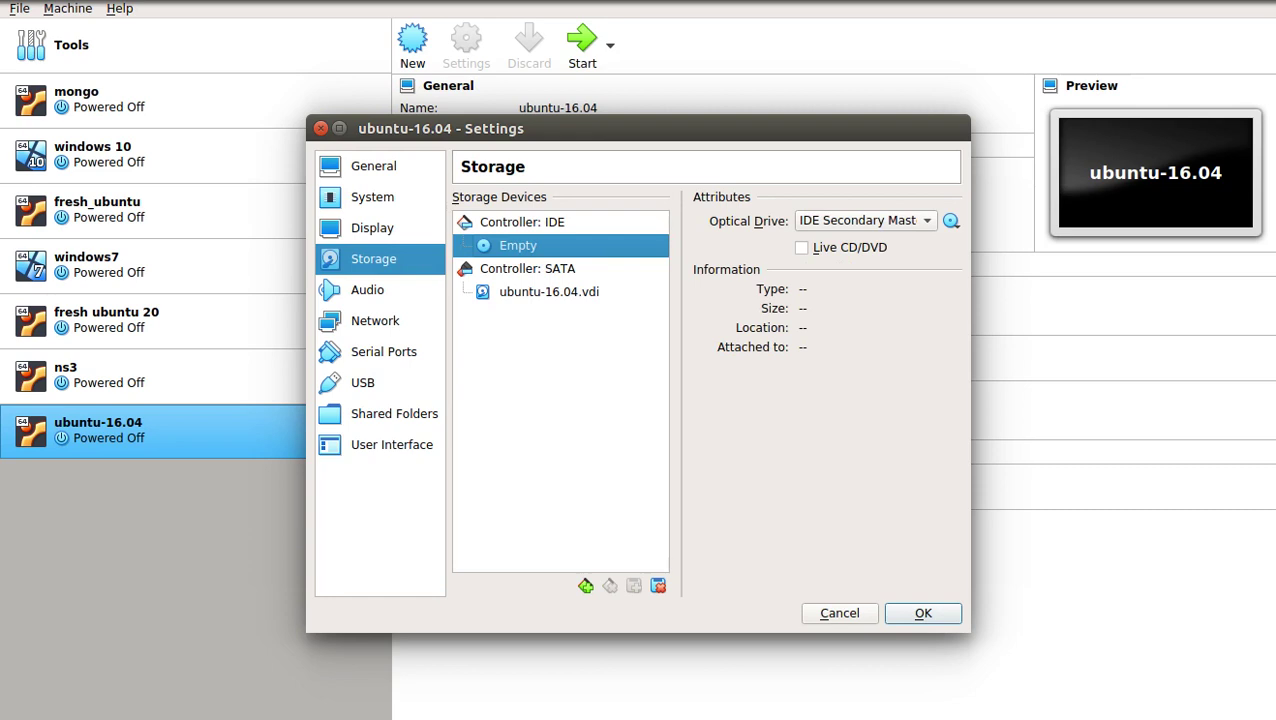
pyautogui.click(951, 220)
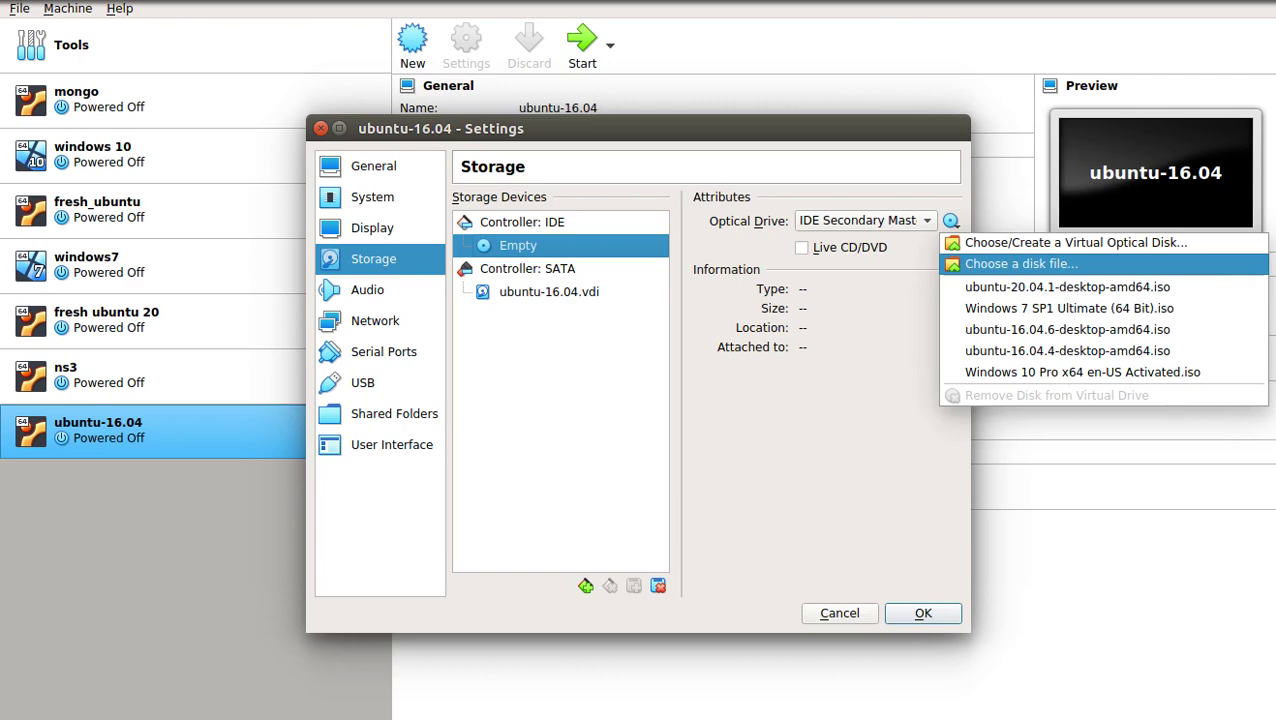
pyautogui.click(1021, 263)
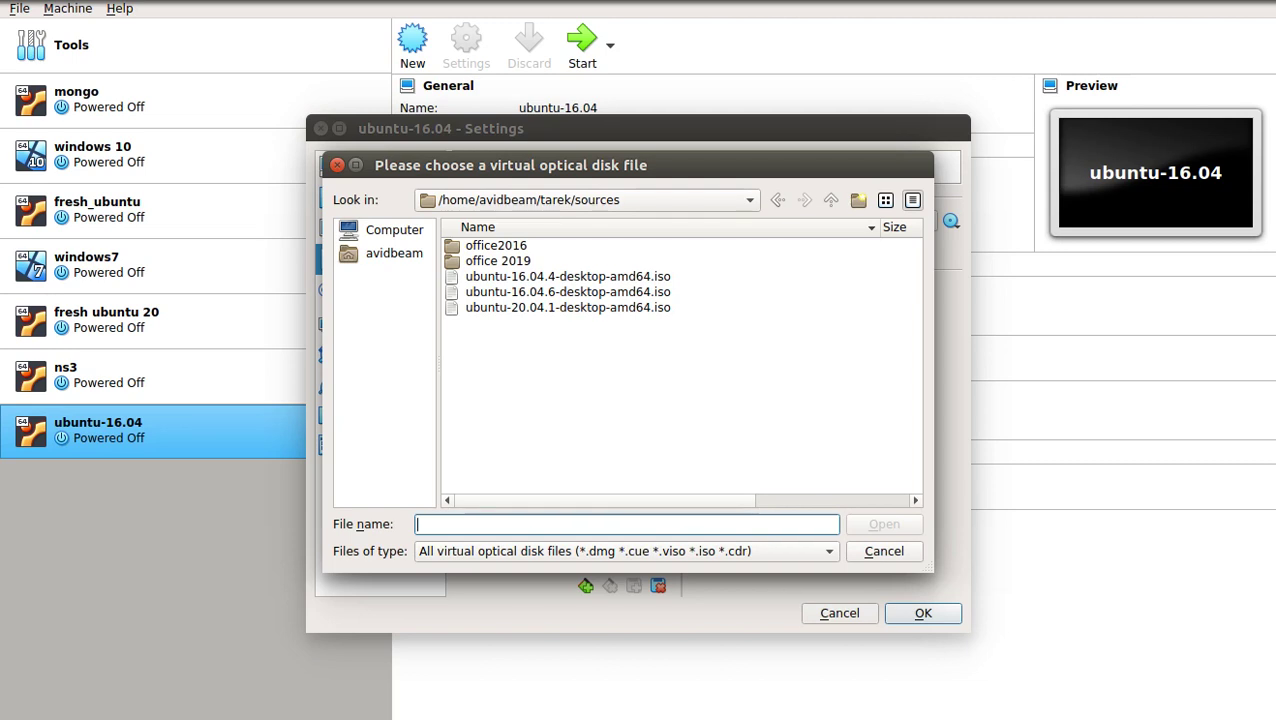
pyautogui.click(567, 276)
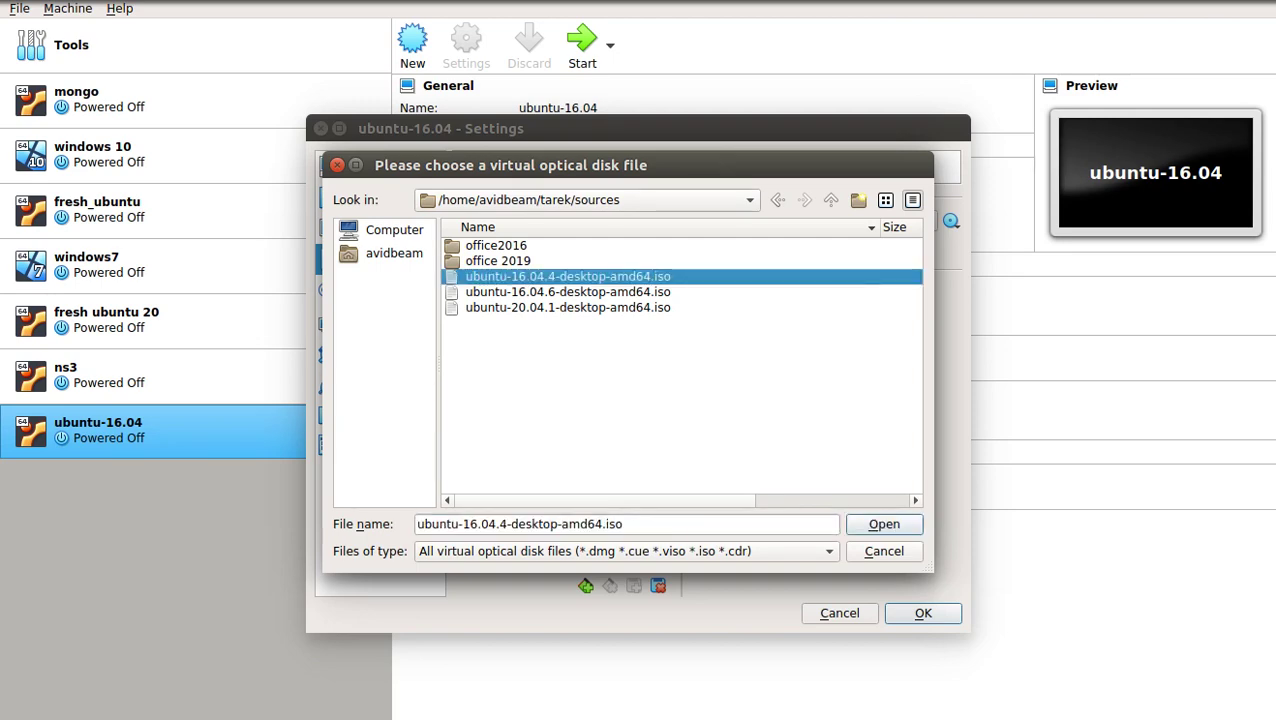
pyautogui.press('Return')
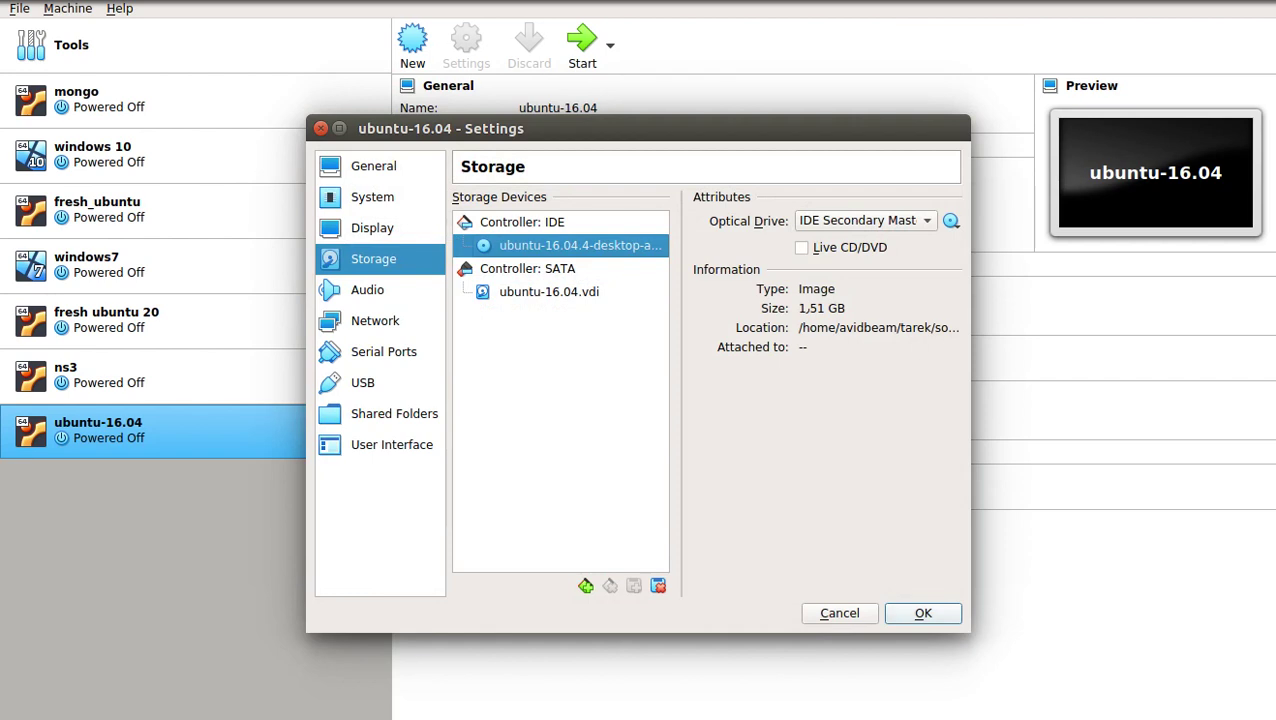
pyautogui.press('Return')
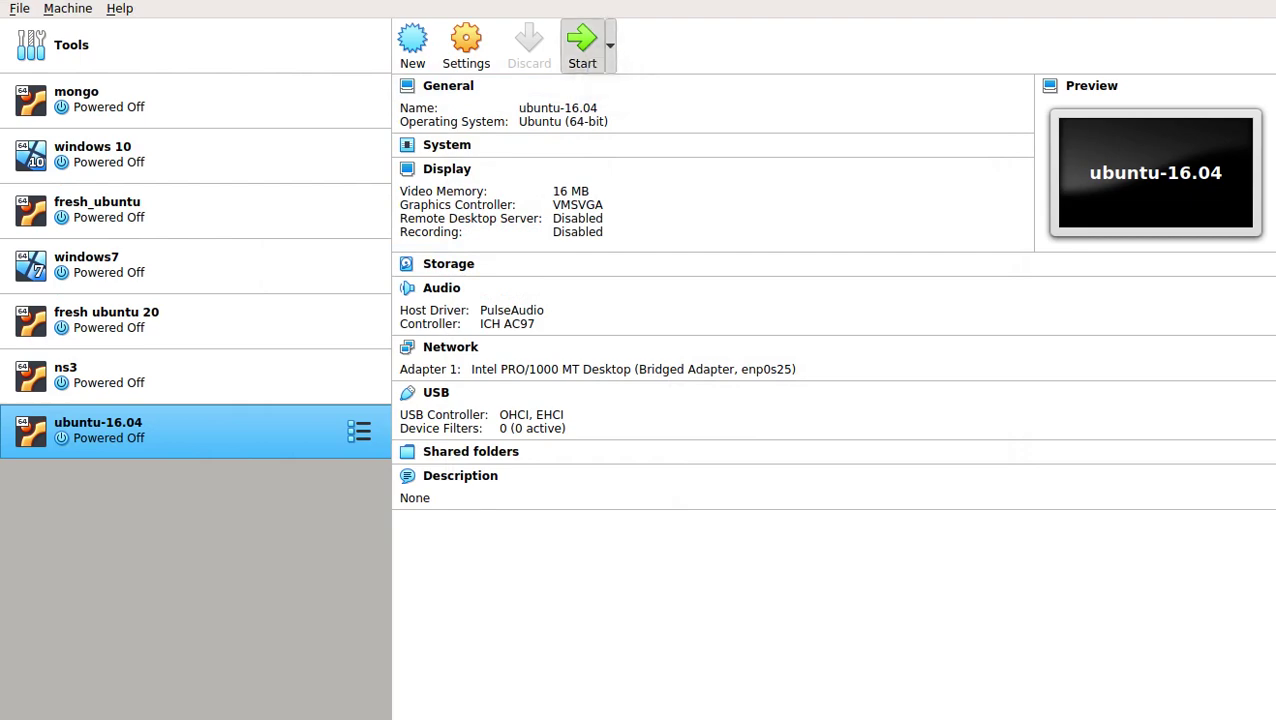
# Start ubuntu-16.04 with ubuntu-16.04.4-desktop-amd64.iso as the start-up disk
pyautogui.click(582, 42)
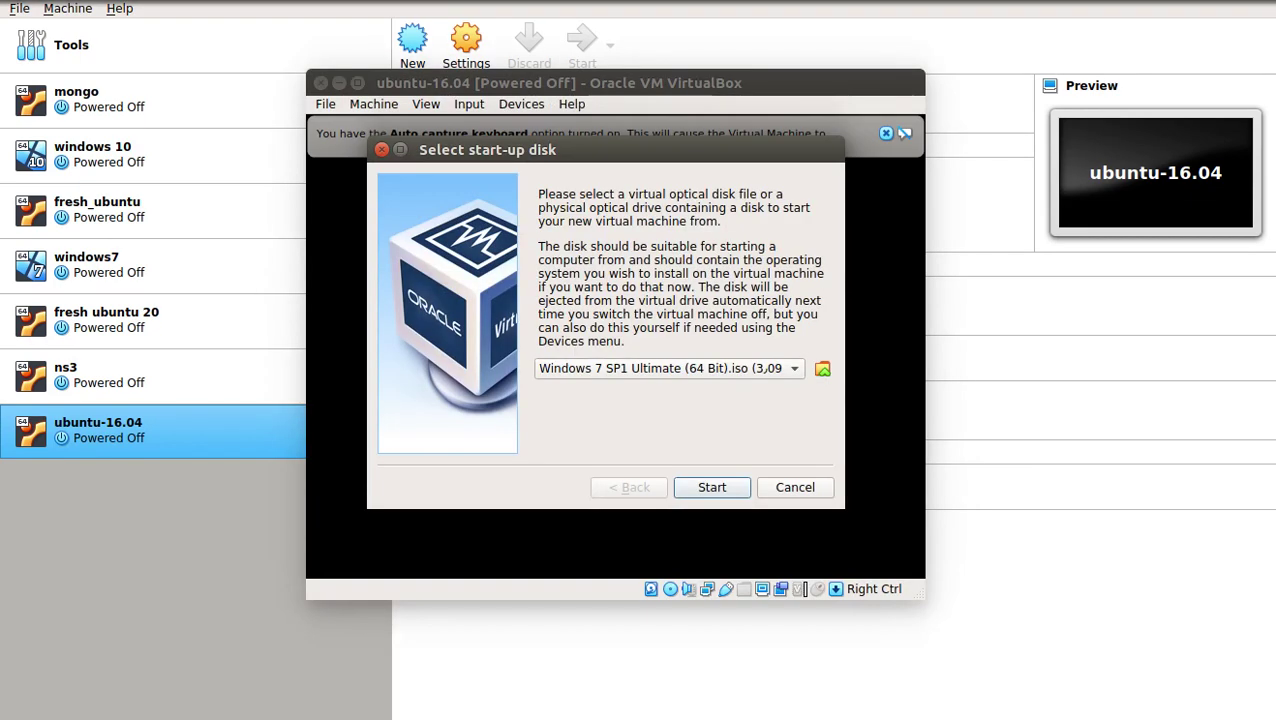
pyautogui.click(668, 368)
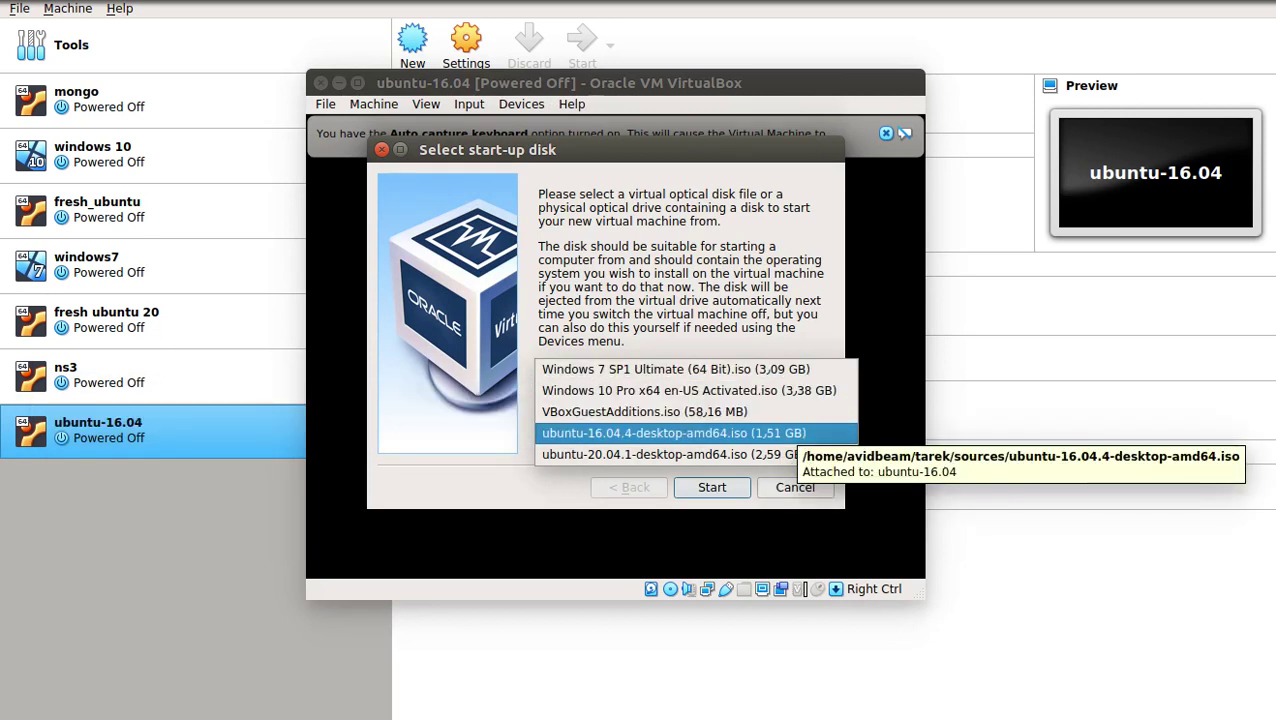
pyautogui.click(785, 433)
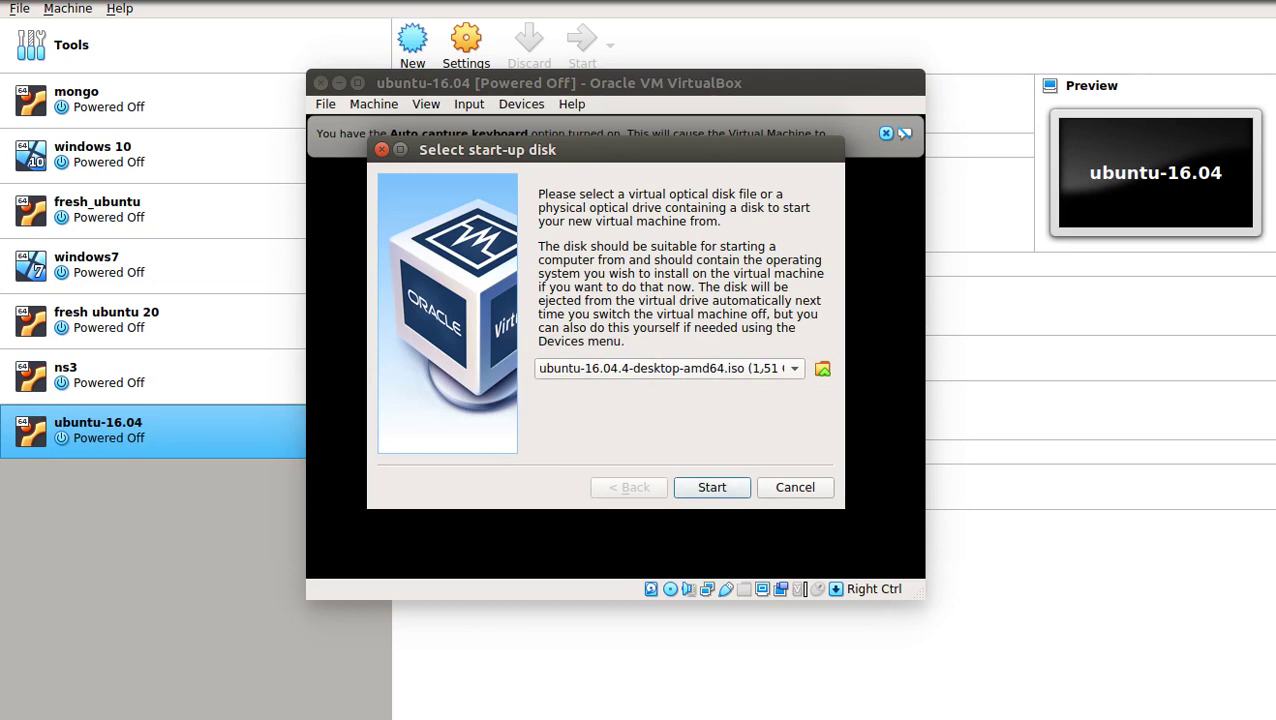
pyautogui.press('Return')
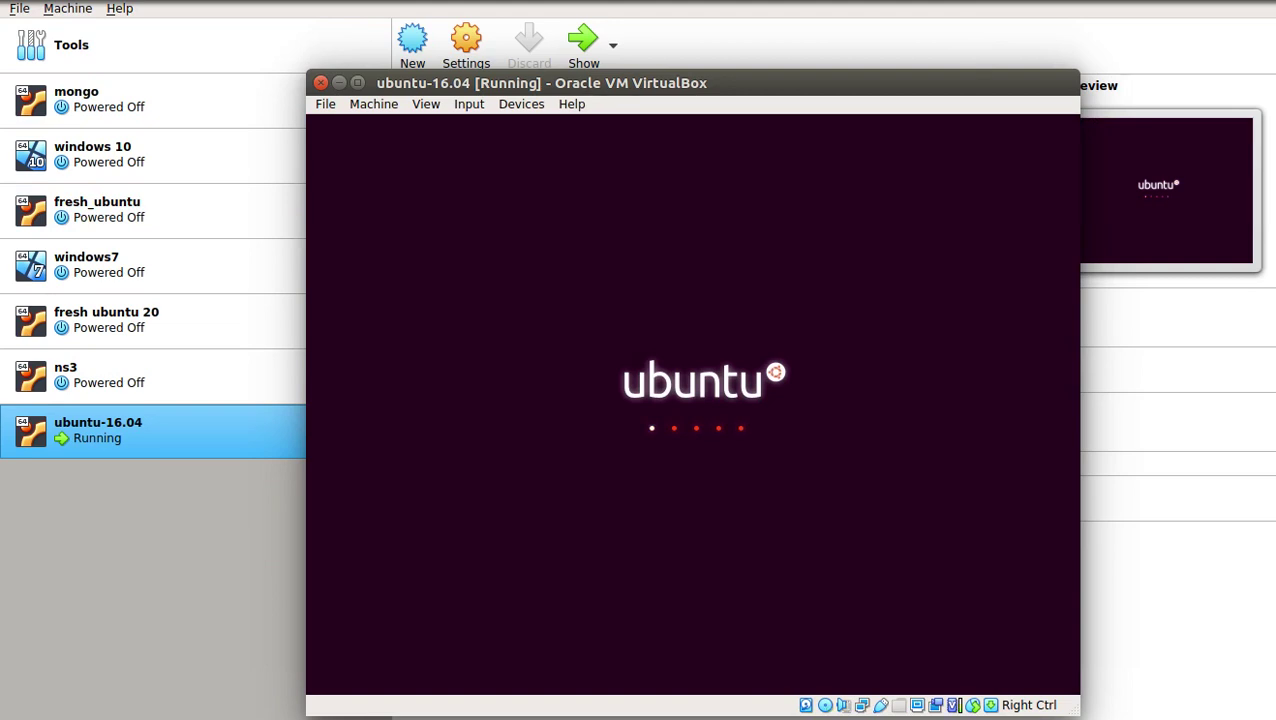
# Browse the running machine's Devices, Input and View menus
pyautogui.click(521, 104)
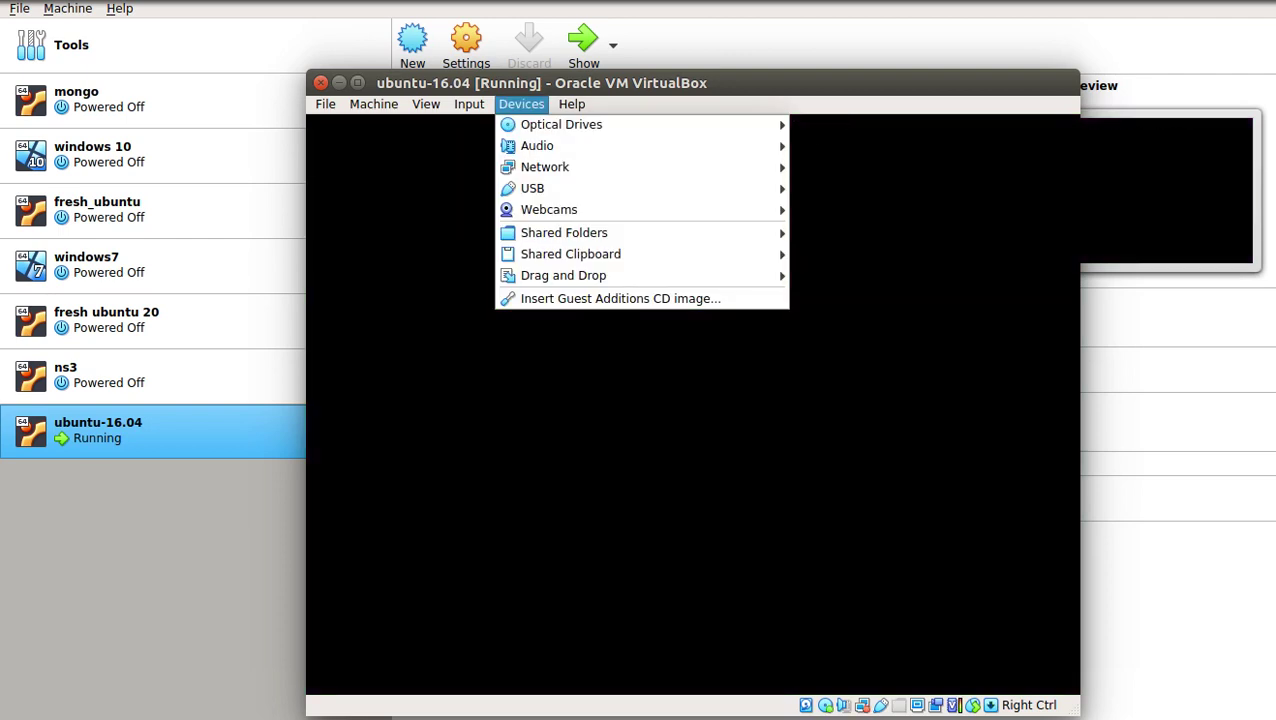
pyautogui.press('Left')
pyautogui.press('Right')
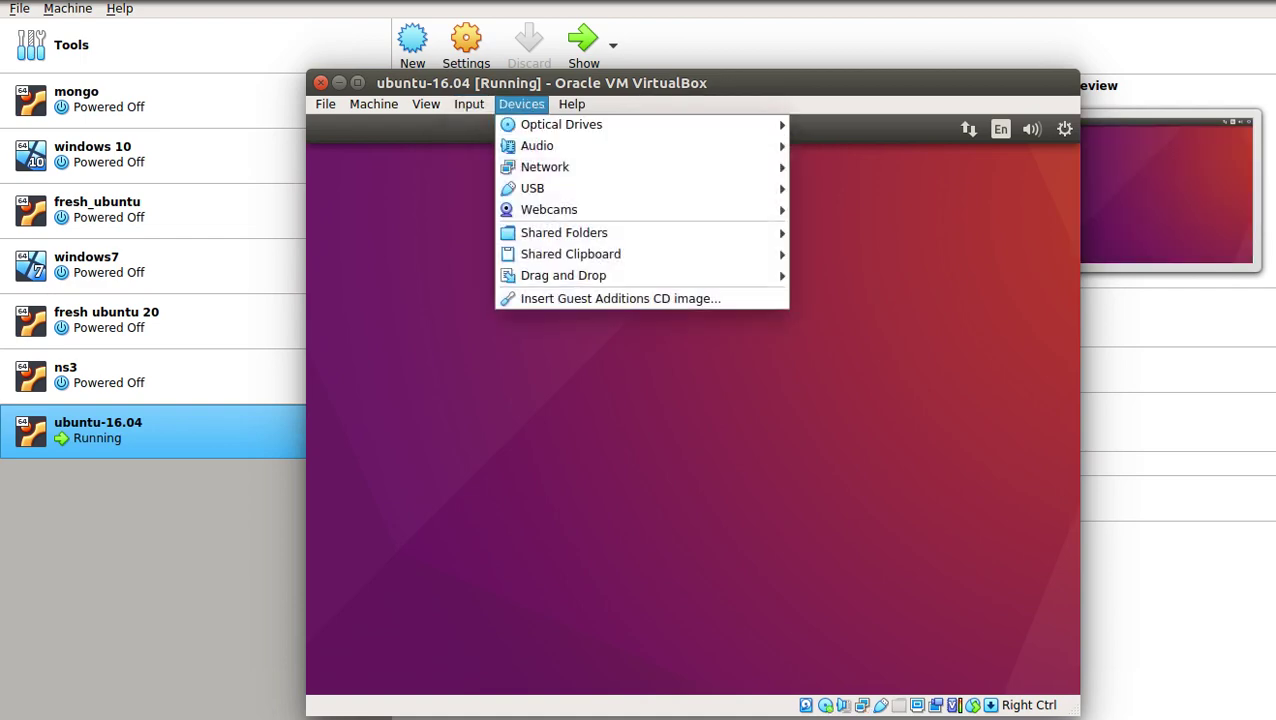
pyautogui.press('Right')
pyautogui.press('Left')
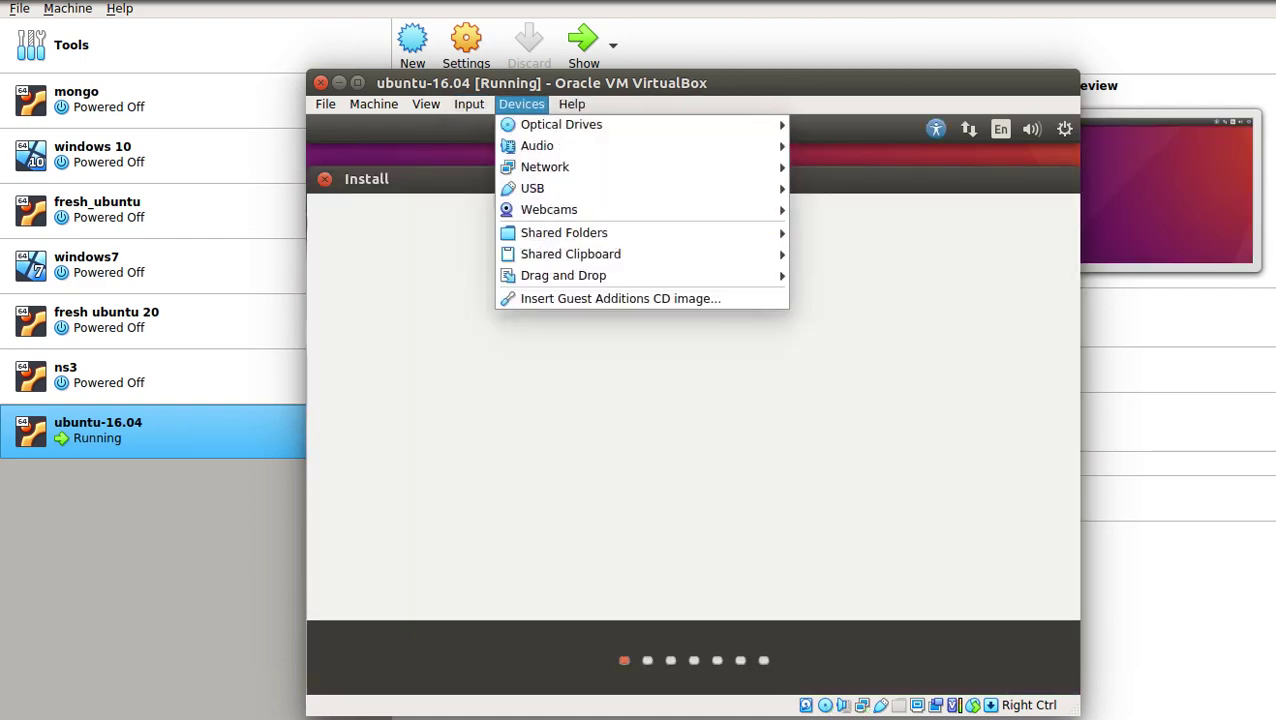
pyautogui.press('Left')
pyautogui.press('Left')
pyautogui.press('Down')
pyautogui.press('Down')
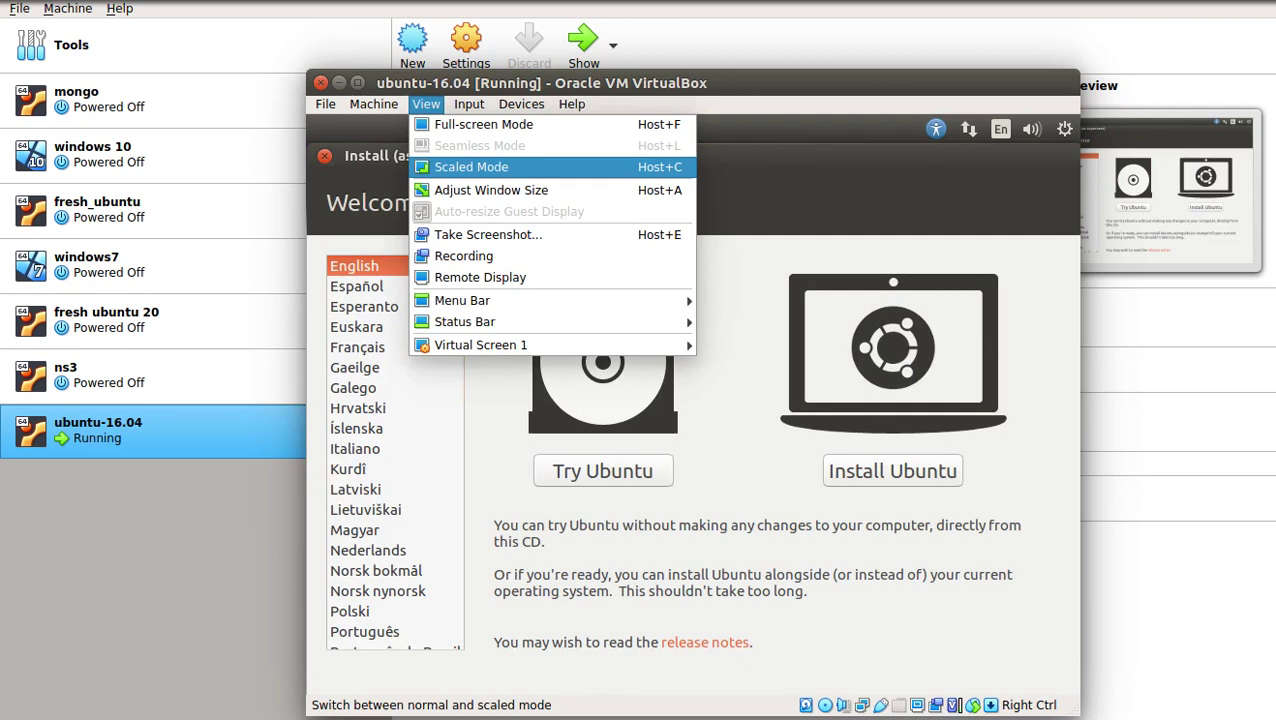
# Dismiss the View menu and choose Install Ubuntu on the guest's Welcome screen
pyautogui.press('Escape')
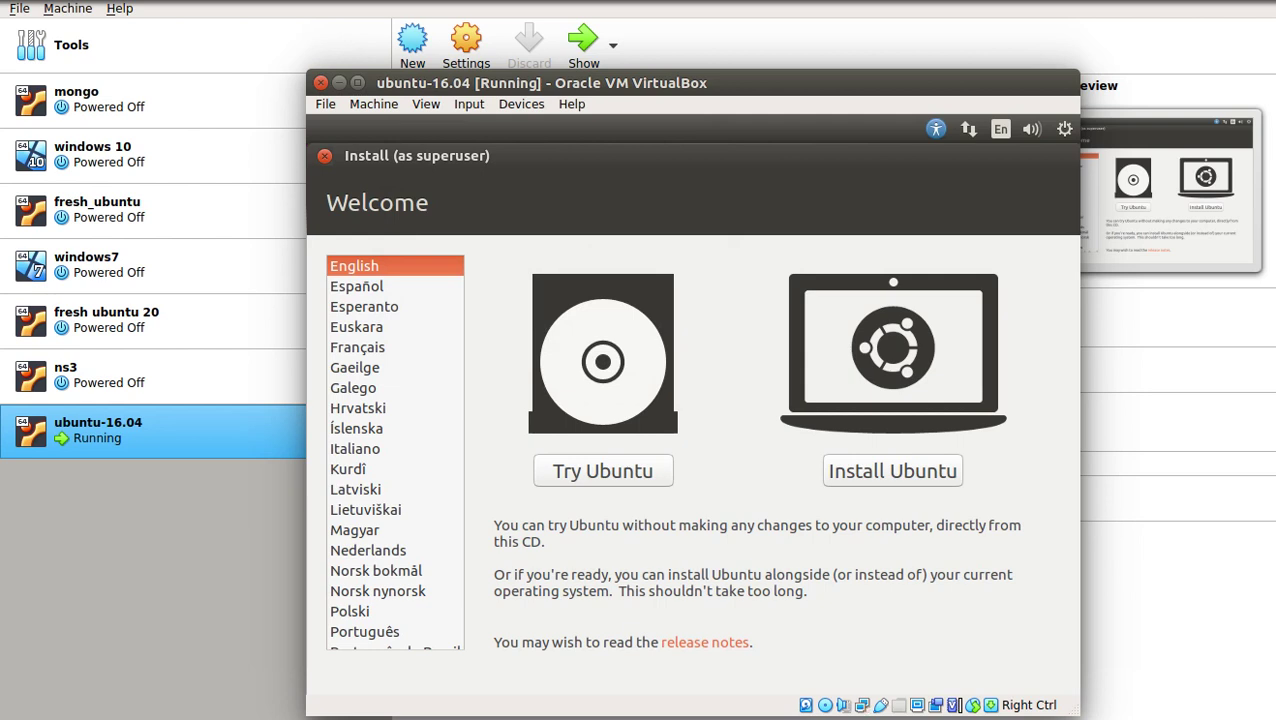
pyautogui.press('Tab')
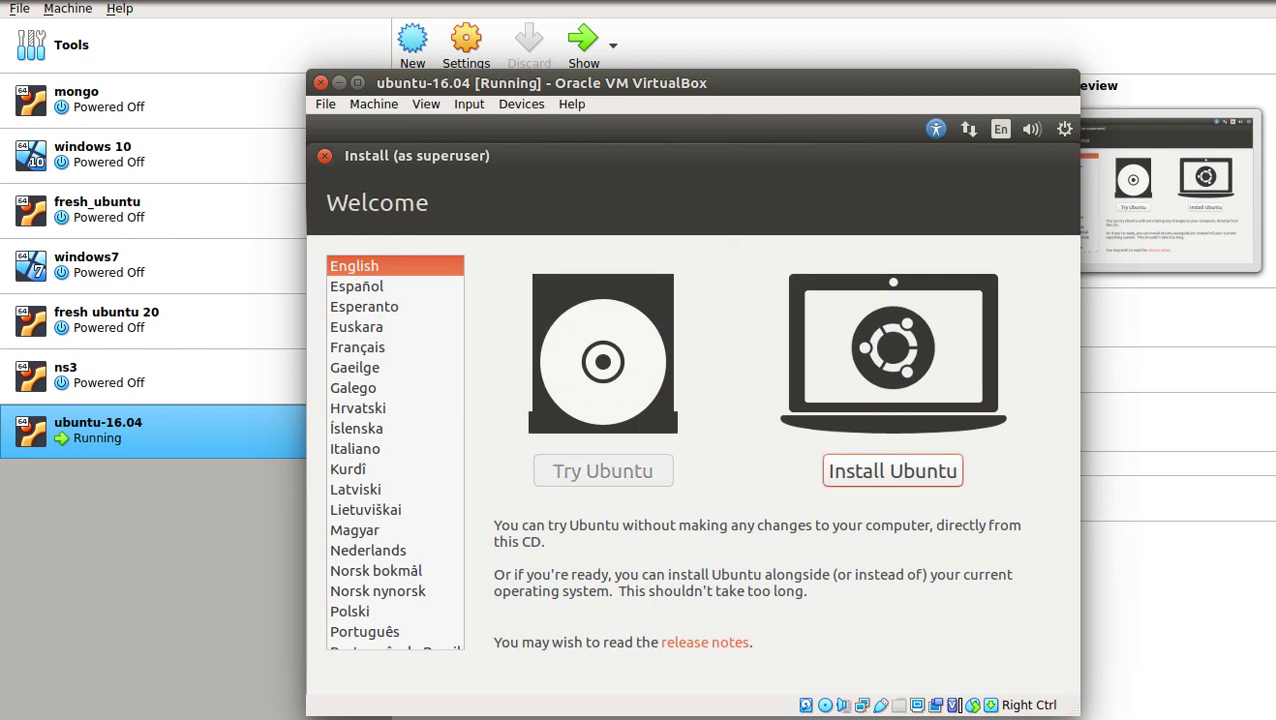
pyautogui.press('Return')
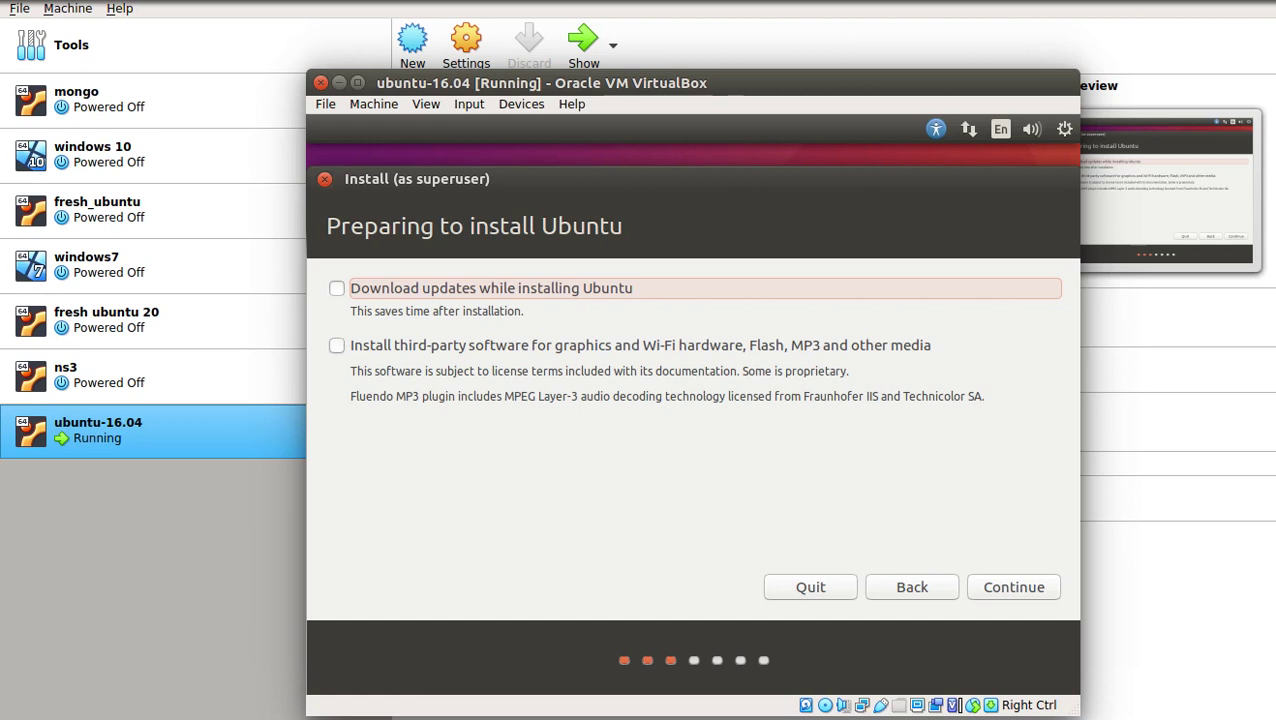
# Tick the third-party software for graphics and Wi-Fi option and continue
pyautogui.click(336, 345)
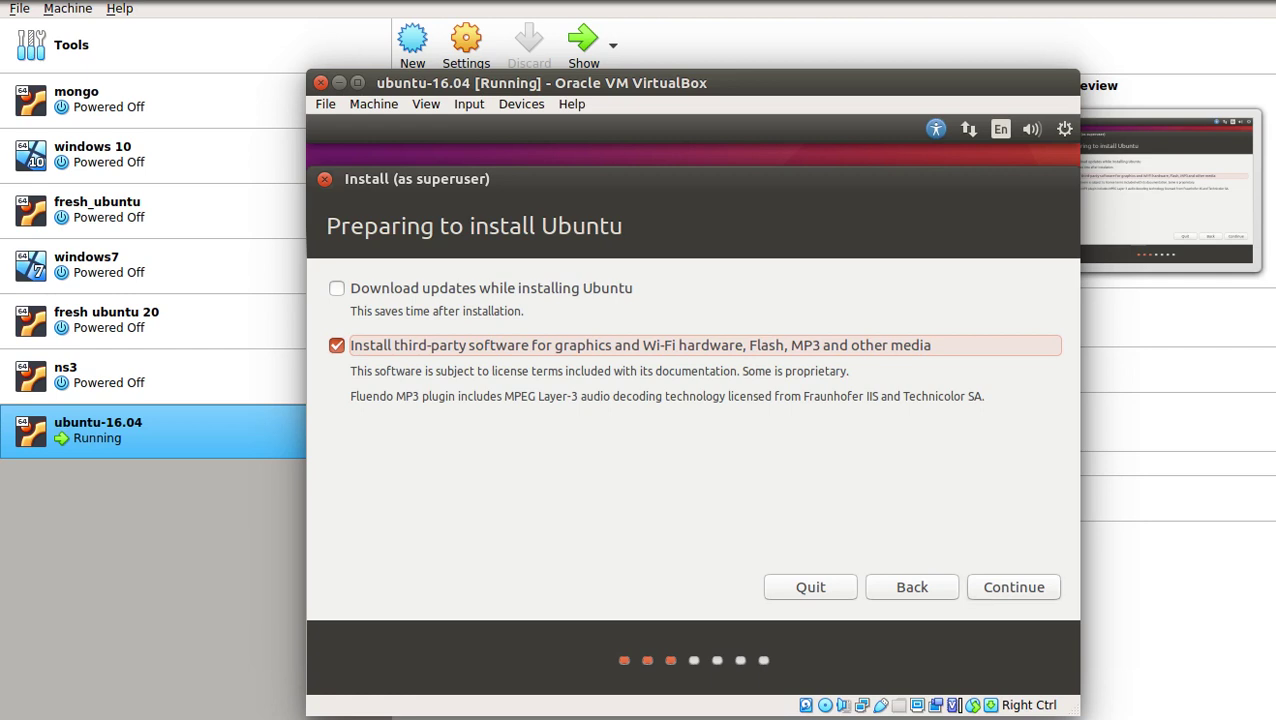
pyautogui.press('Return')
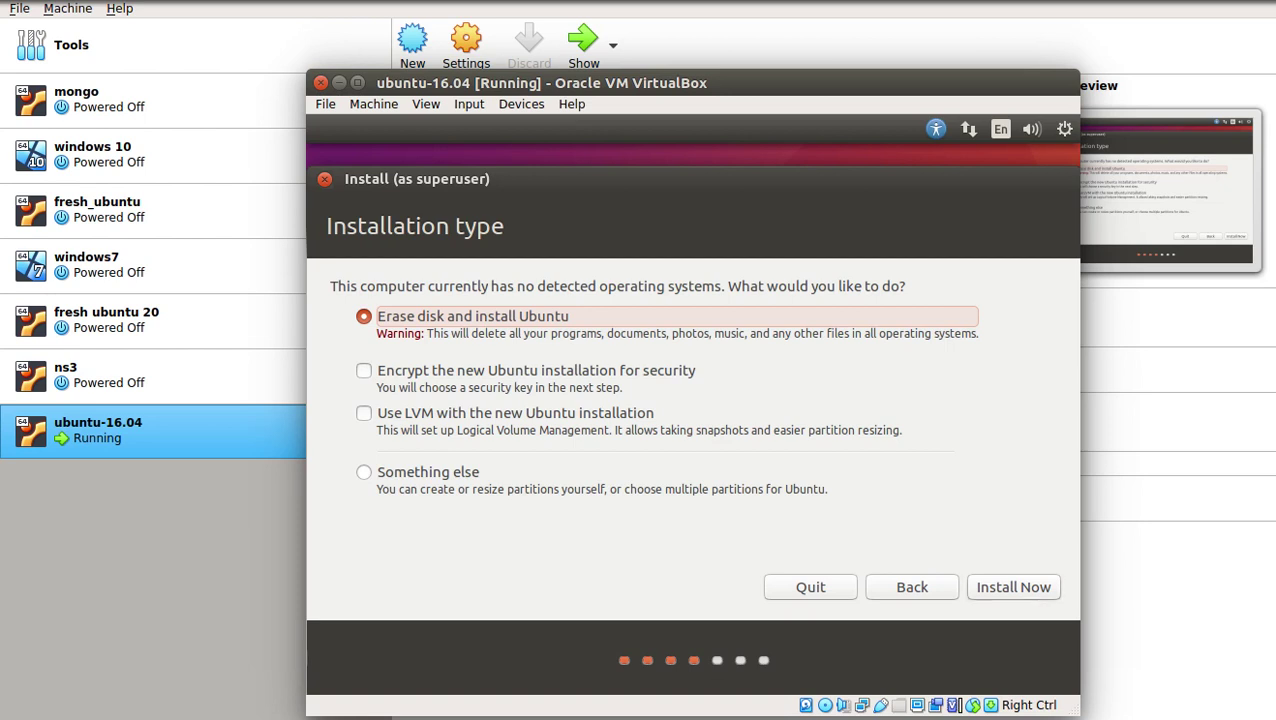
# Start installing with the disk erased, review the ext4 and swap partitions, and confirm the disk changes
pyautogui.press('Return')
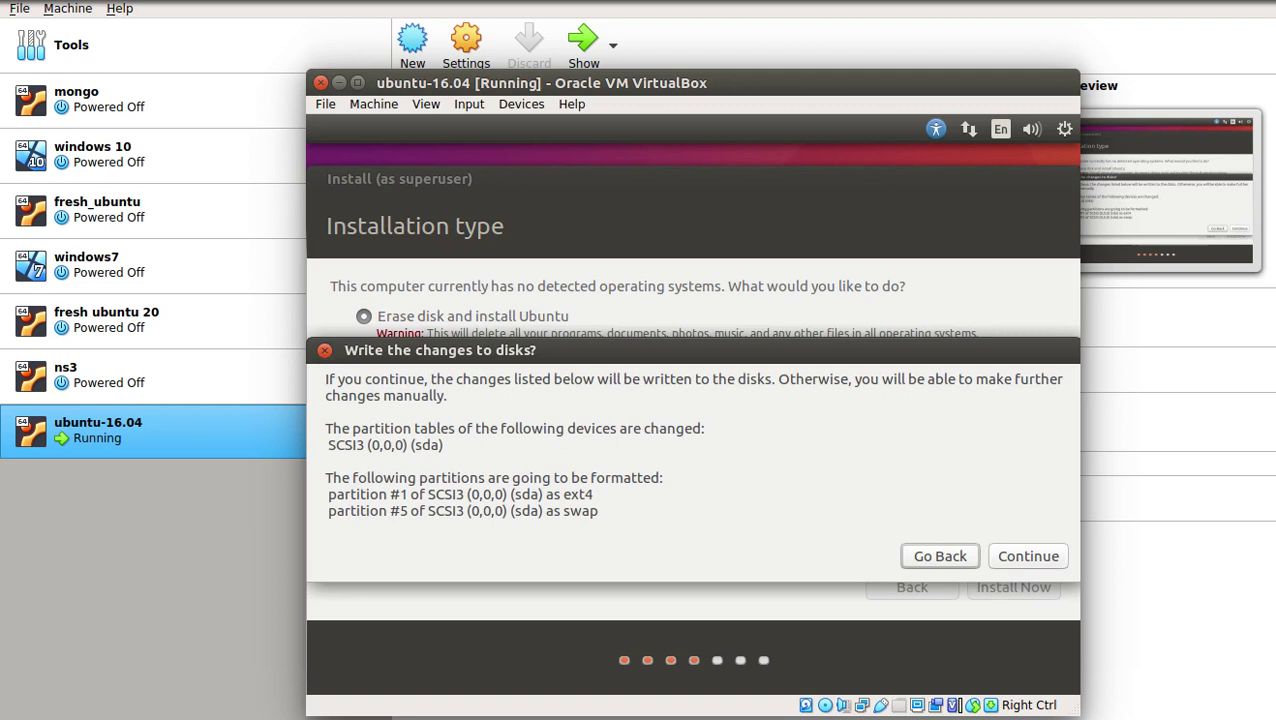
pyautogui.moveTo(563, 494); pyautogui.dragTo(592, 494)
pyautogui.moveTo(563, 511); pyautogui.dragTo(598, 511)
pyautogui.press('Escape')
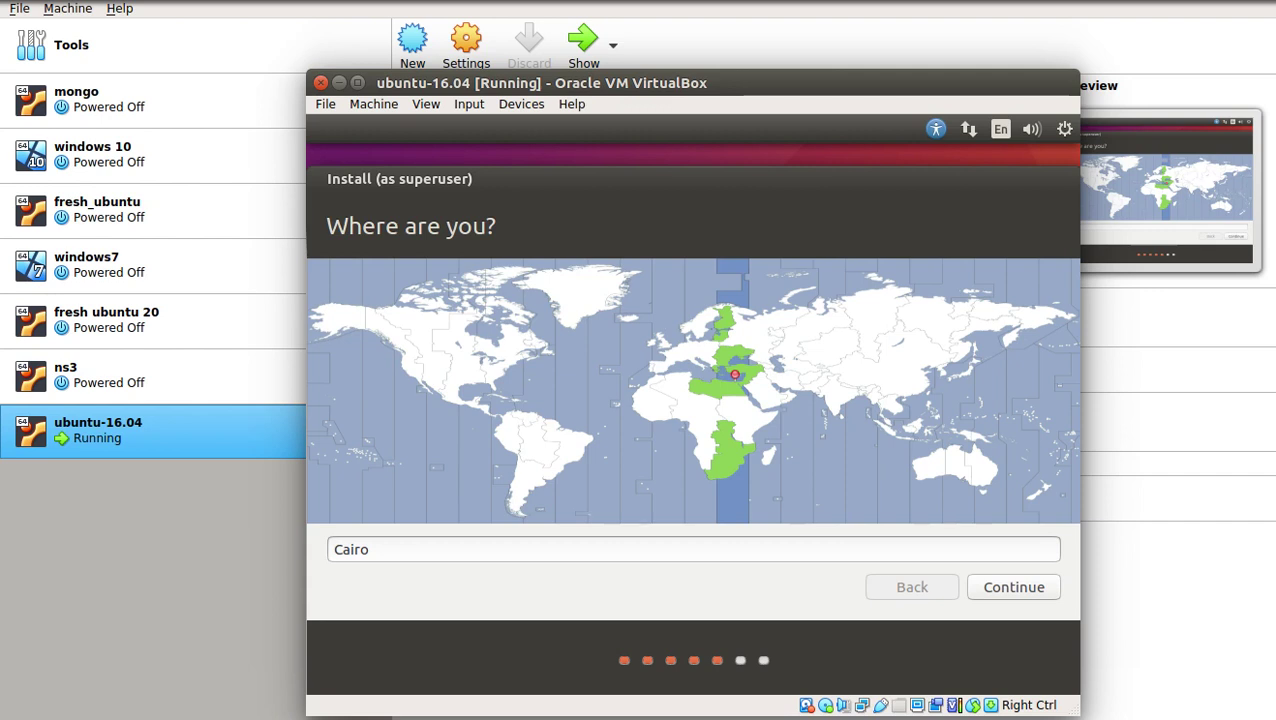
# Try Rome, then settle on Cairo as the time zone and accept the English (US) keyboard layout
pyautogui.click(695, 363)
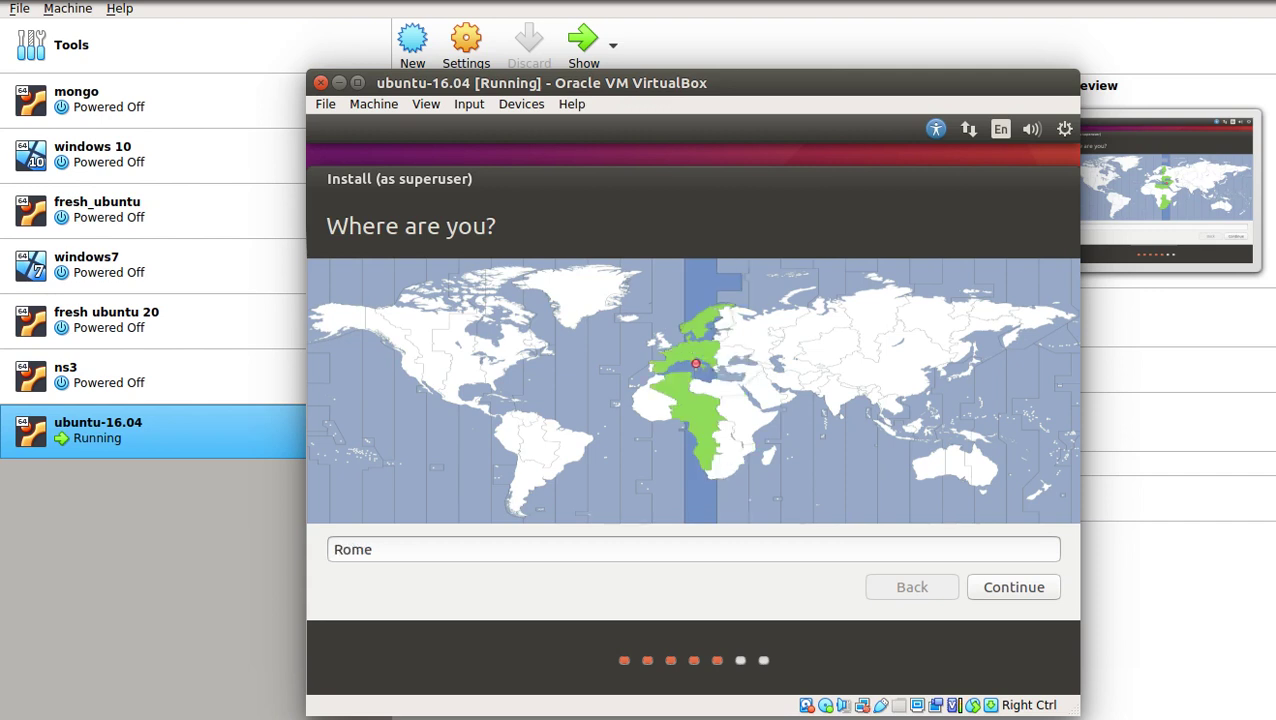
pyautogui.click(737, 373)
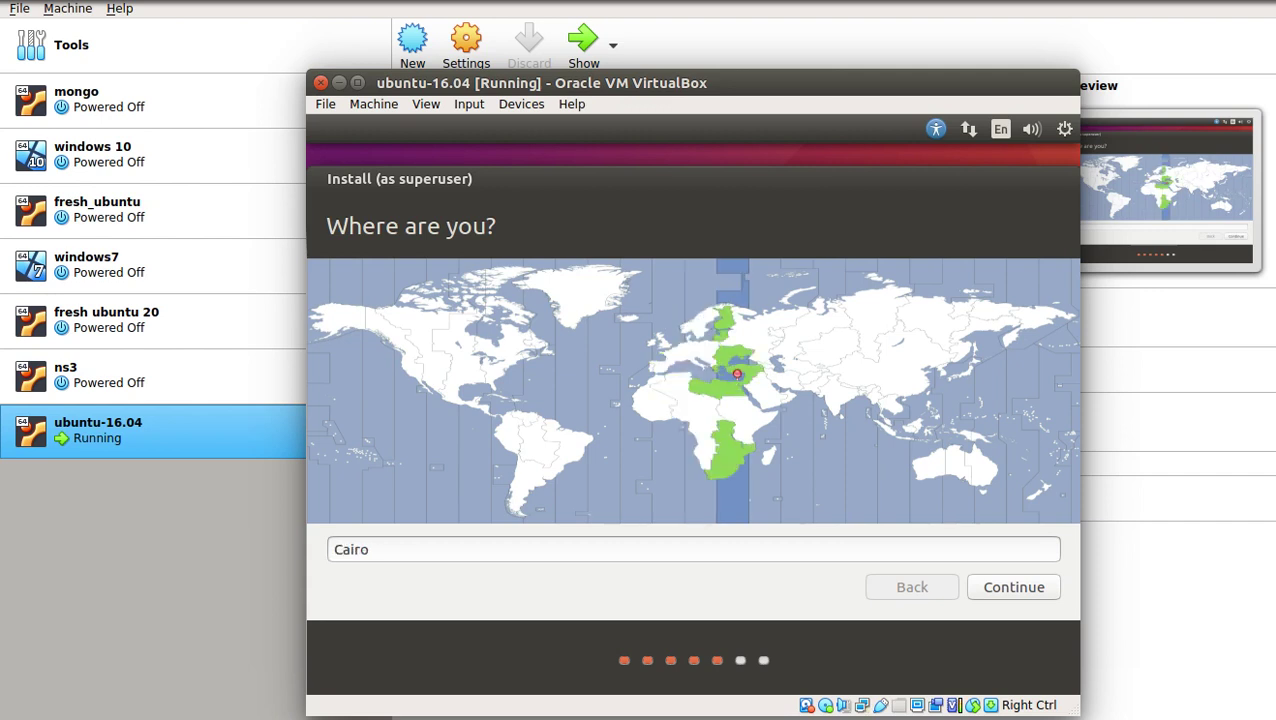
pyautogui.click(1013, 587)
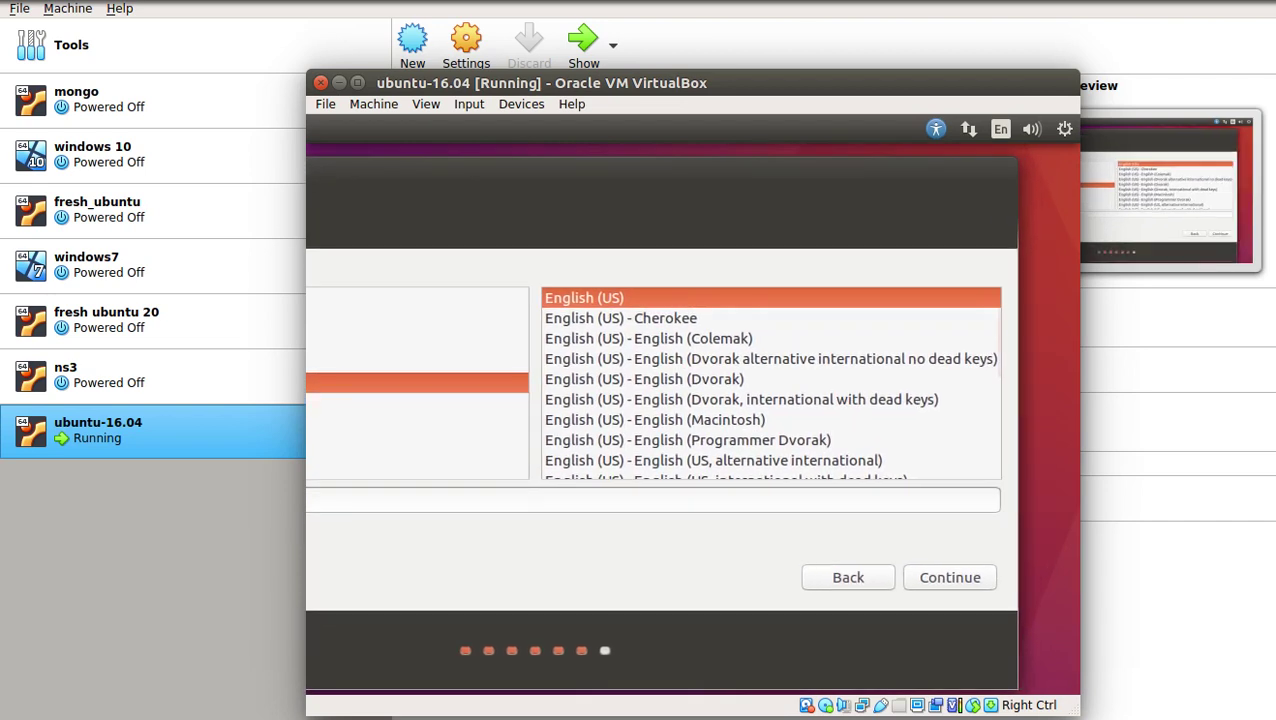
pyautogui.press('Return')
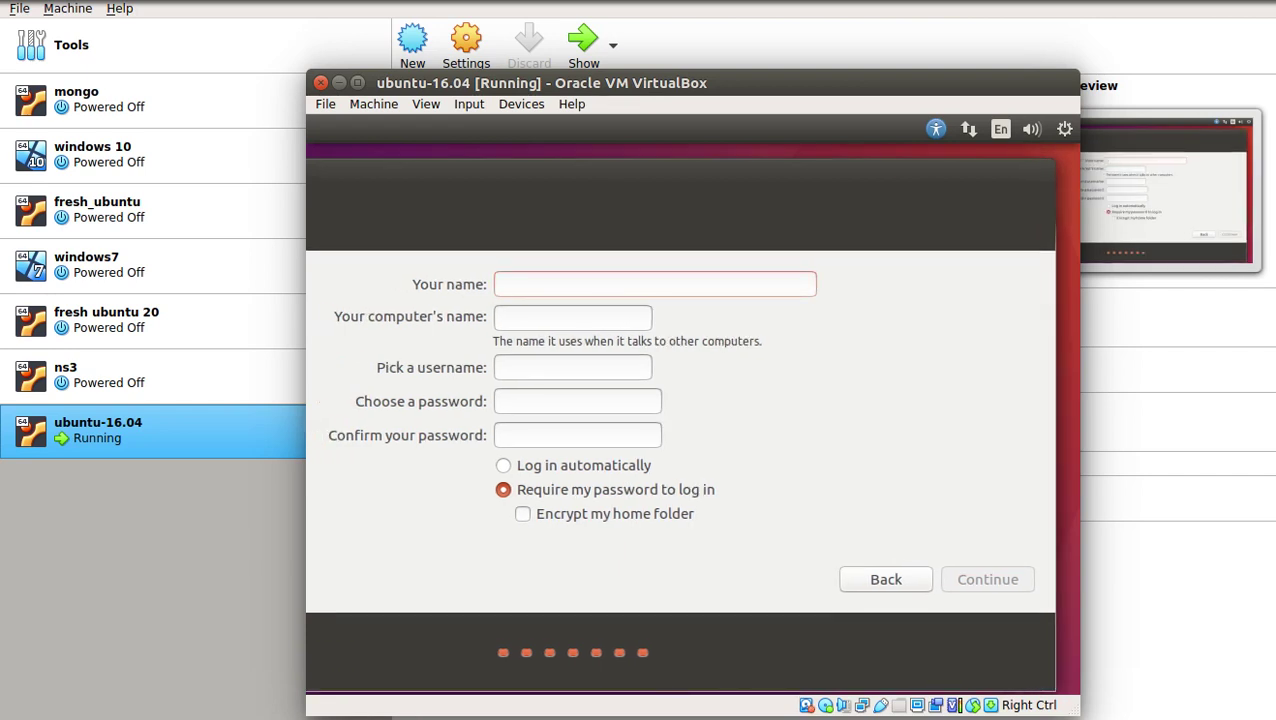
# Enter the user's name and replace the end of the suggested computer name with 'M'
pyautogui.write('tarek')
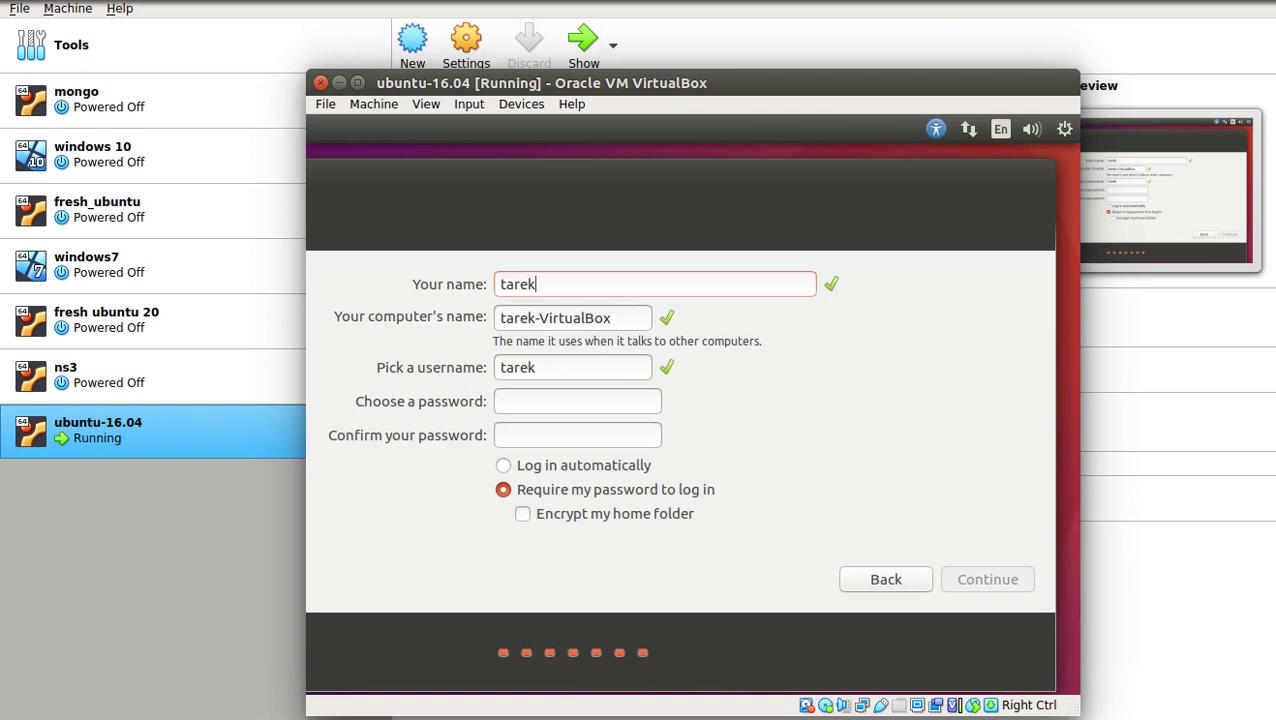
pyautogui.moveTo(547, 318); pyautogui.dragTo(610, 318)
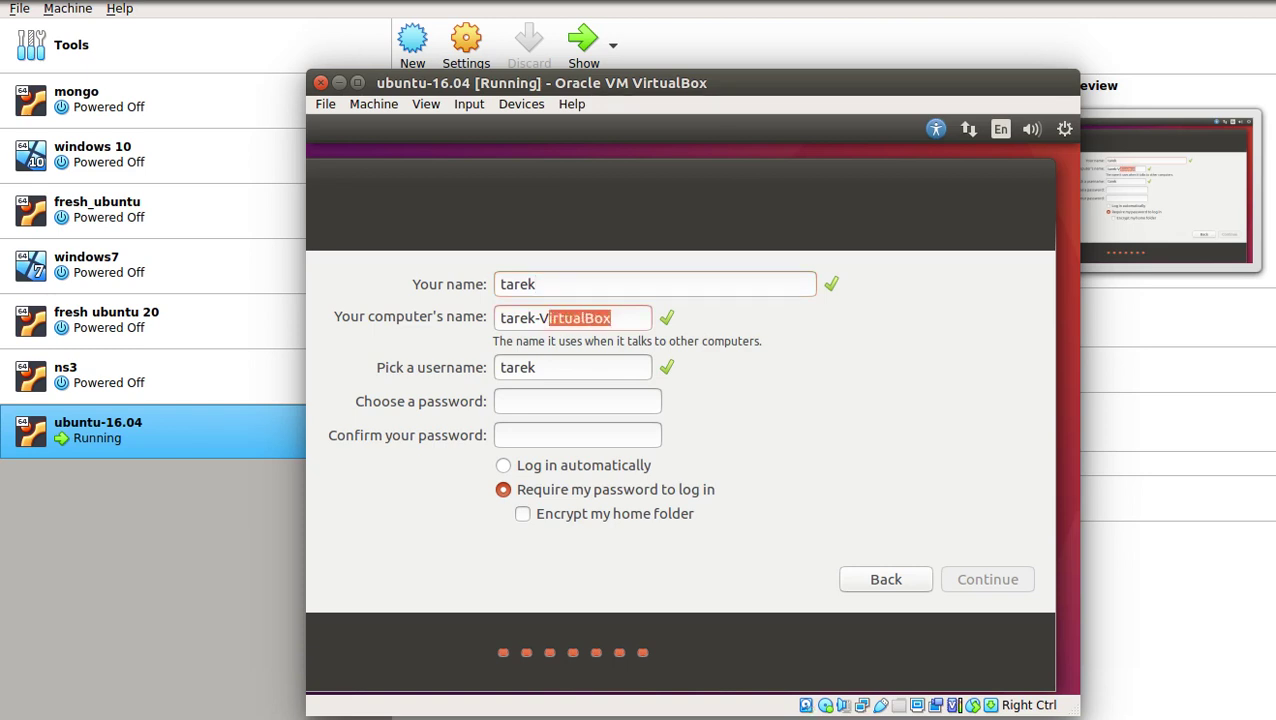
pyautogui.write('M')
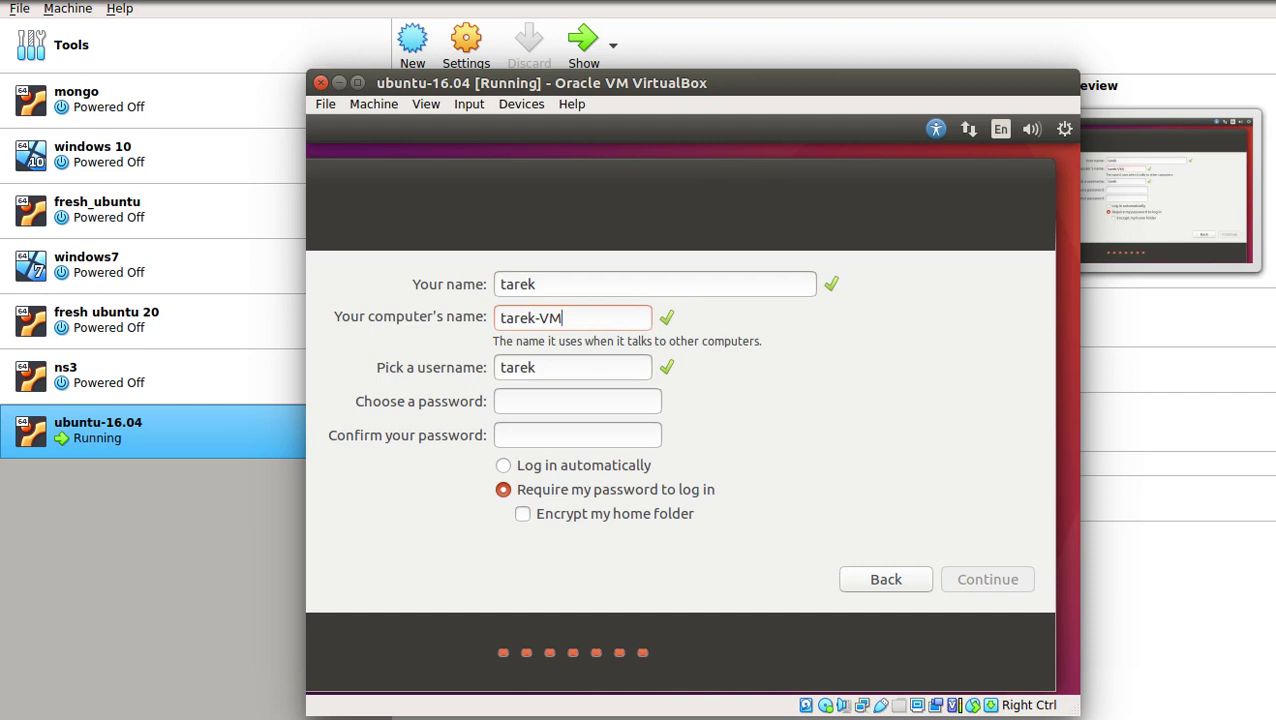
# Enter and confirm the account password, enable automatic login, and continue the installation
pyautogui.click(577, 401)
pyautogui.write('12345678')
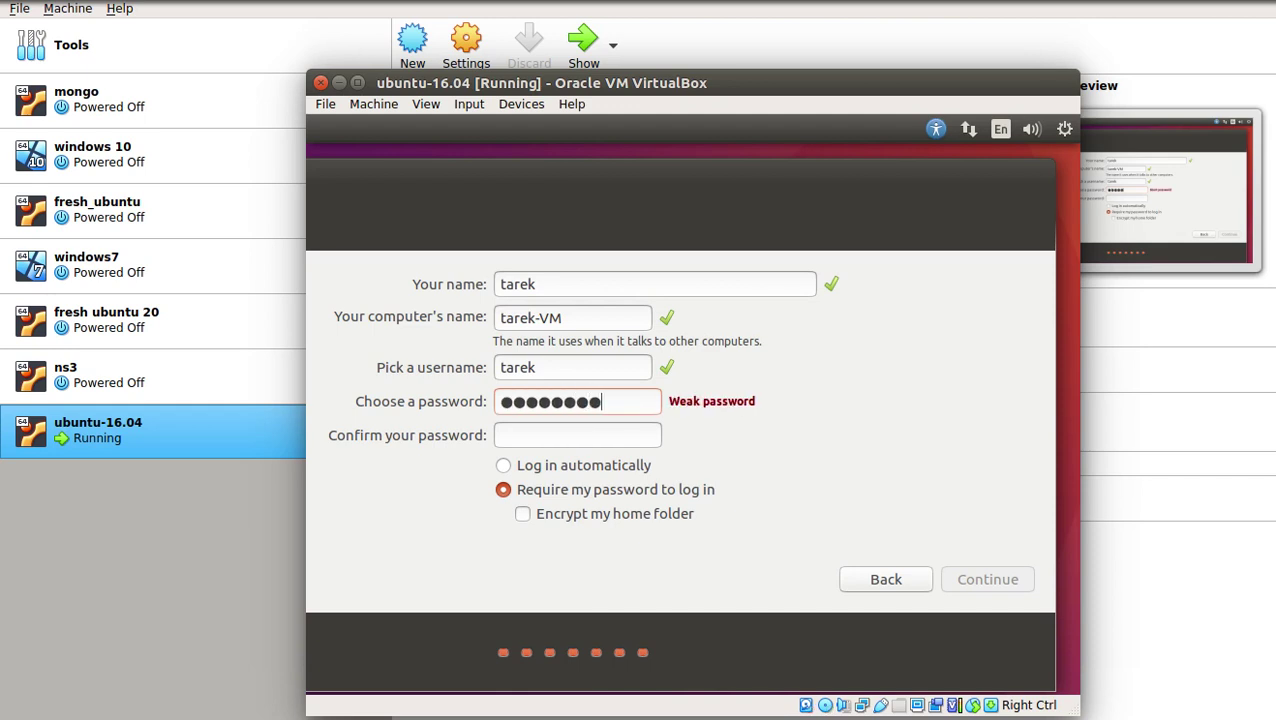
pyautogui.press('Tab')
pyautogui.write('12345678')
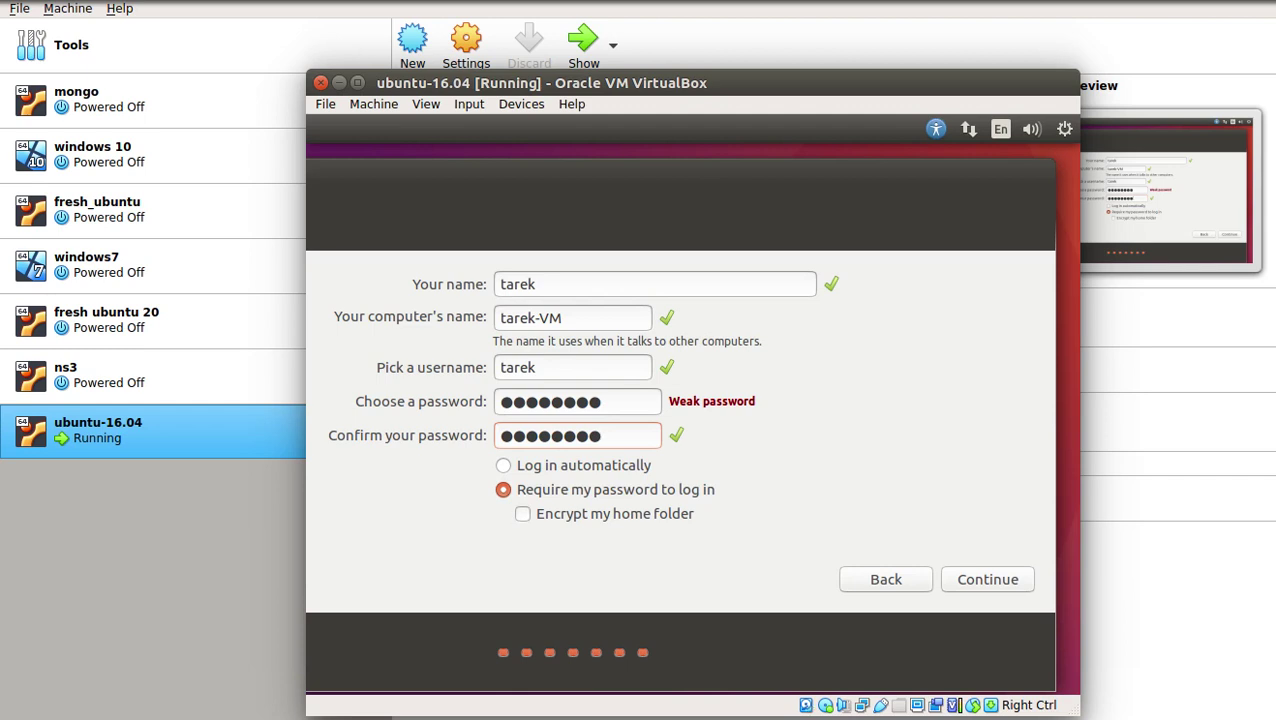
pyautogui.click(503, 465)
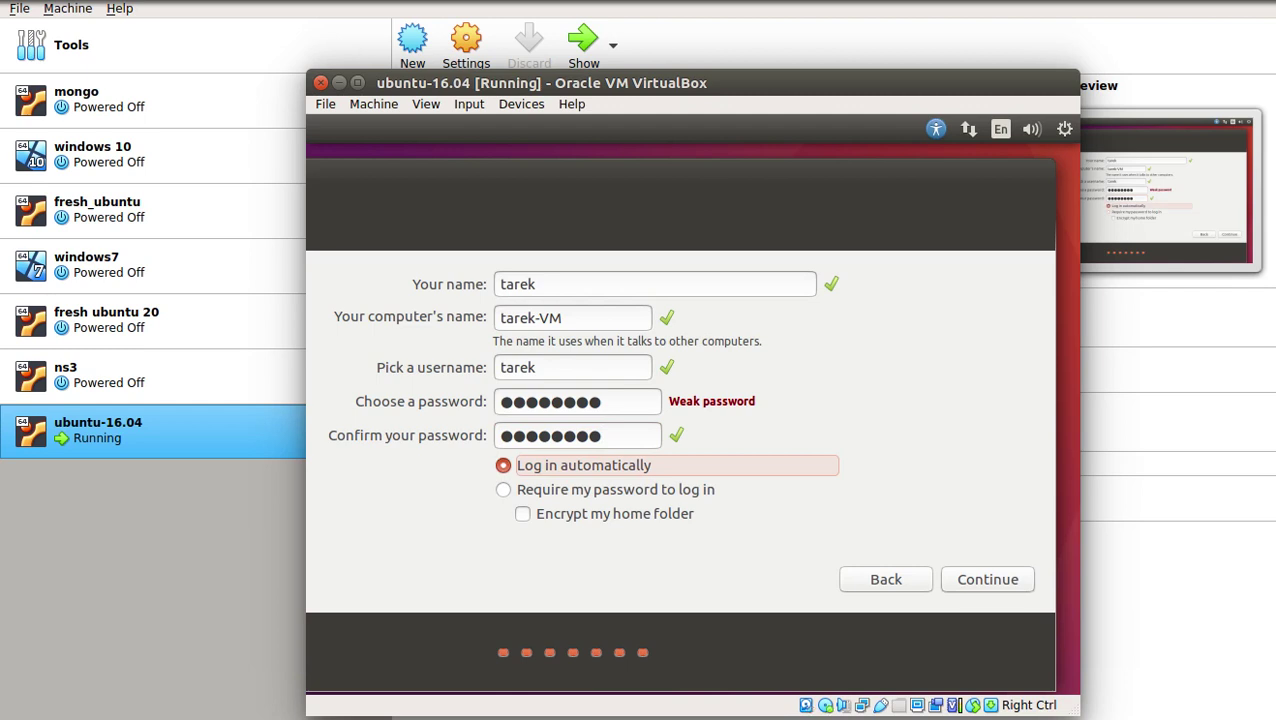
pyautogui.click(987, 579)
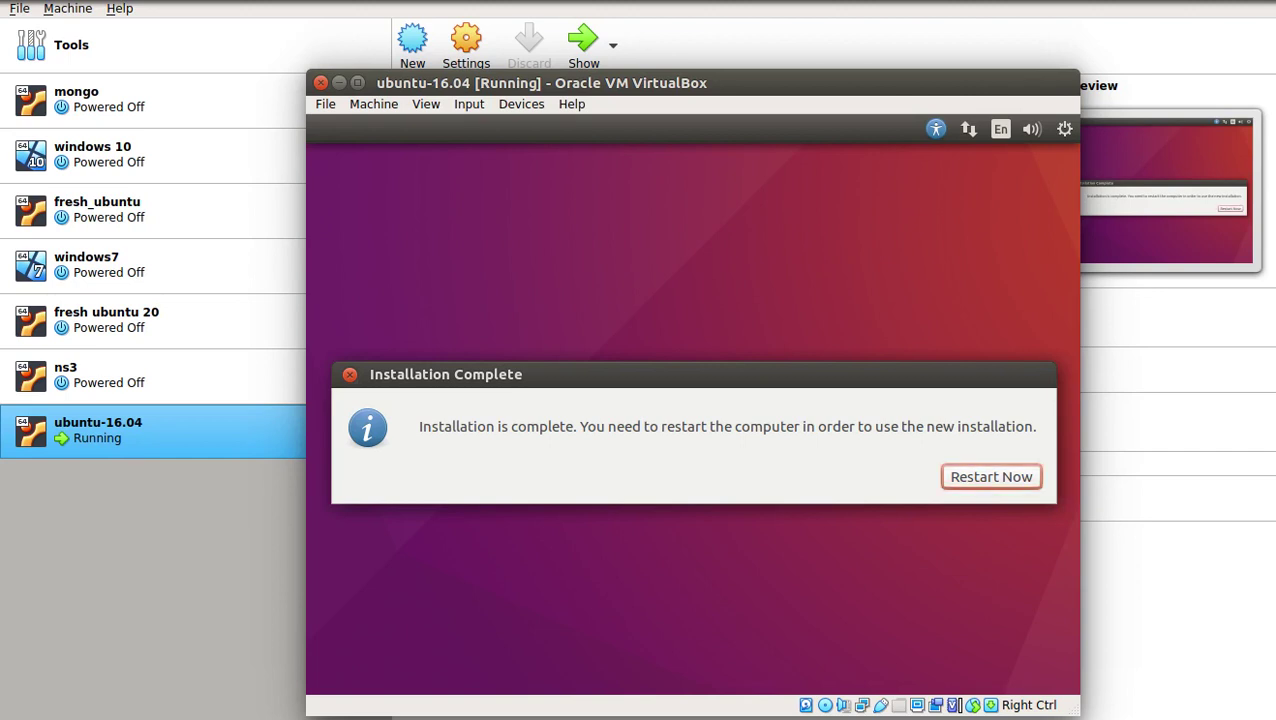
# Choose Restart Now and confirm the installation medium is removed so the guest reboots
pyautogui.press('Return')
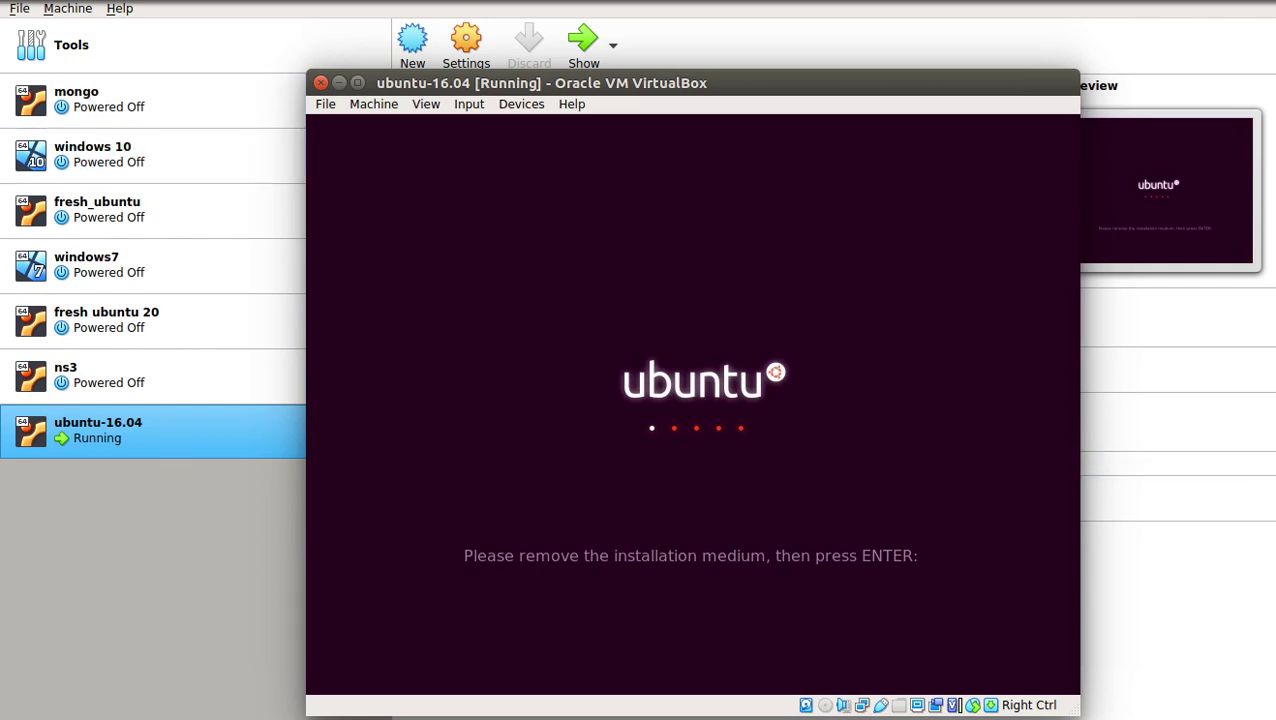
pyautogui.press('Return')
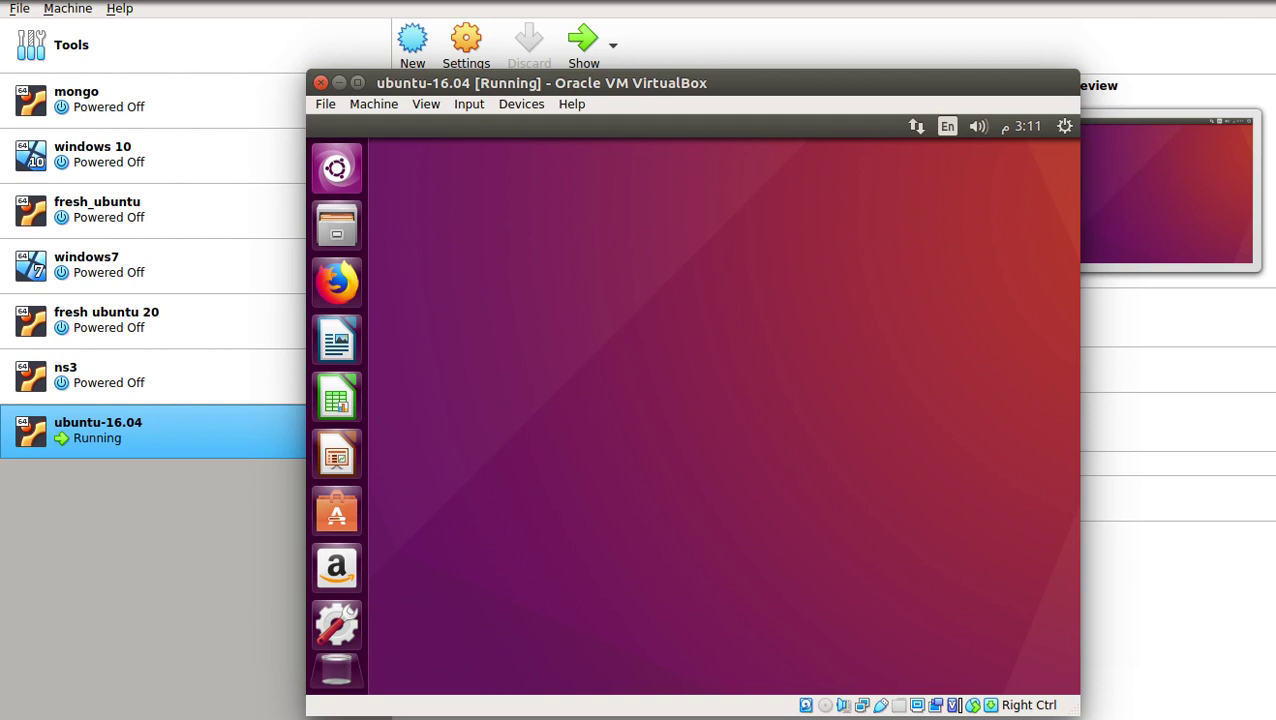
# Maximize the VM window, switch the display to Scaled Mode, then enter full-screen mode
pyautogui.press('super+Up')
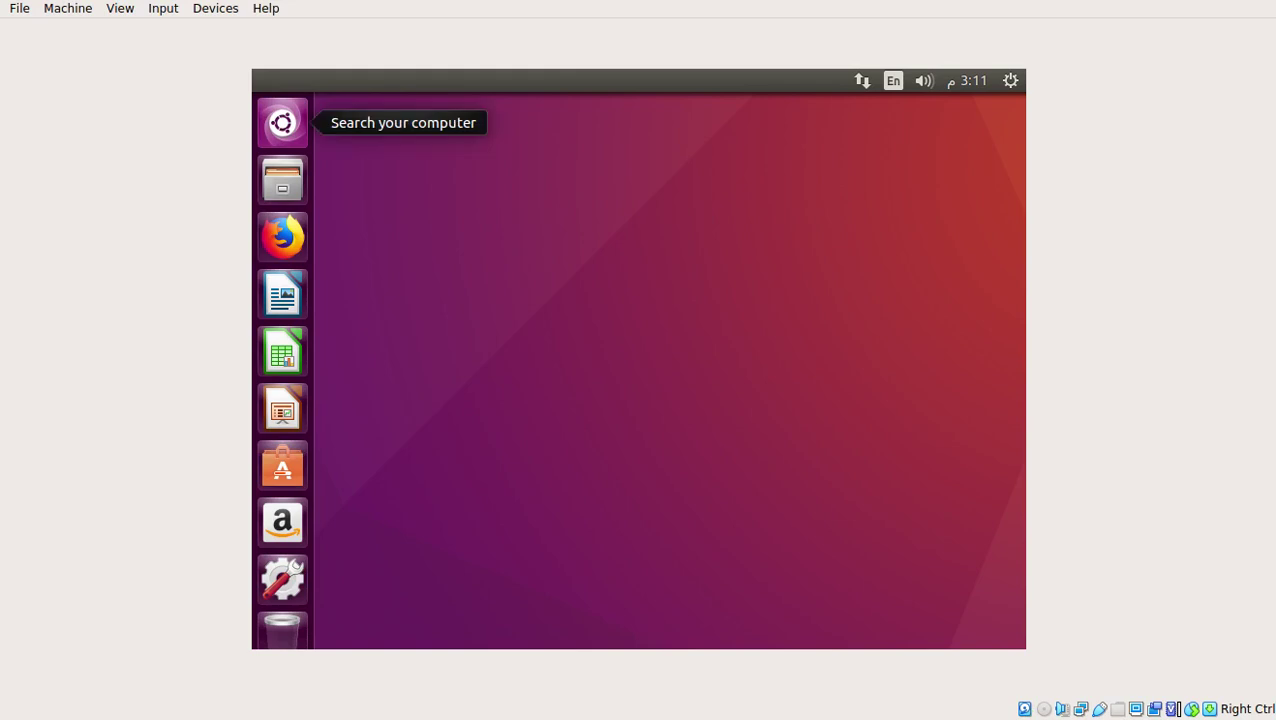
pyautogui.hotkey('alt', 'v')
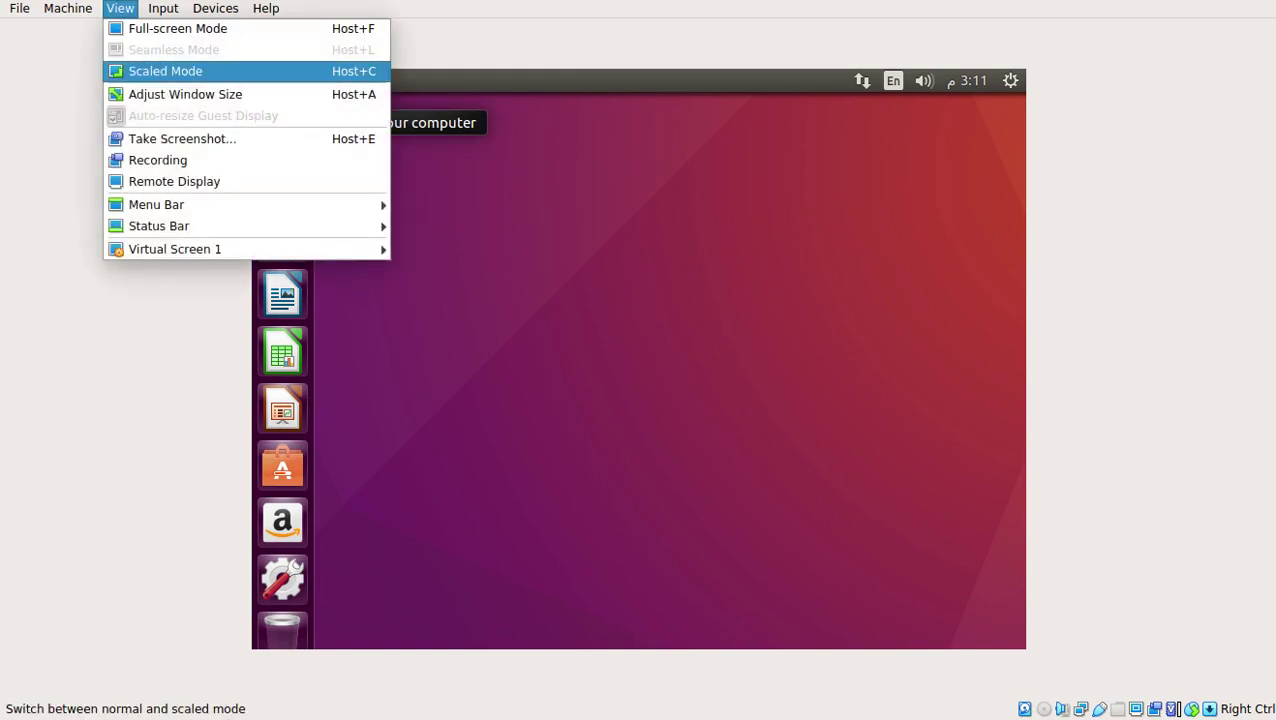
pyautogui.press('Return')
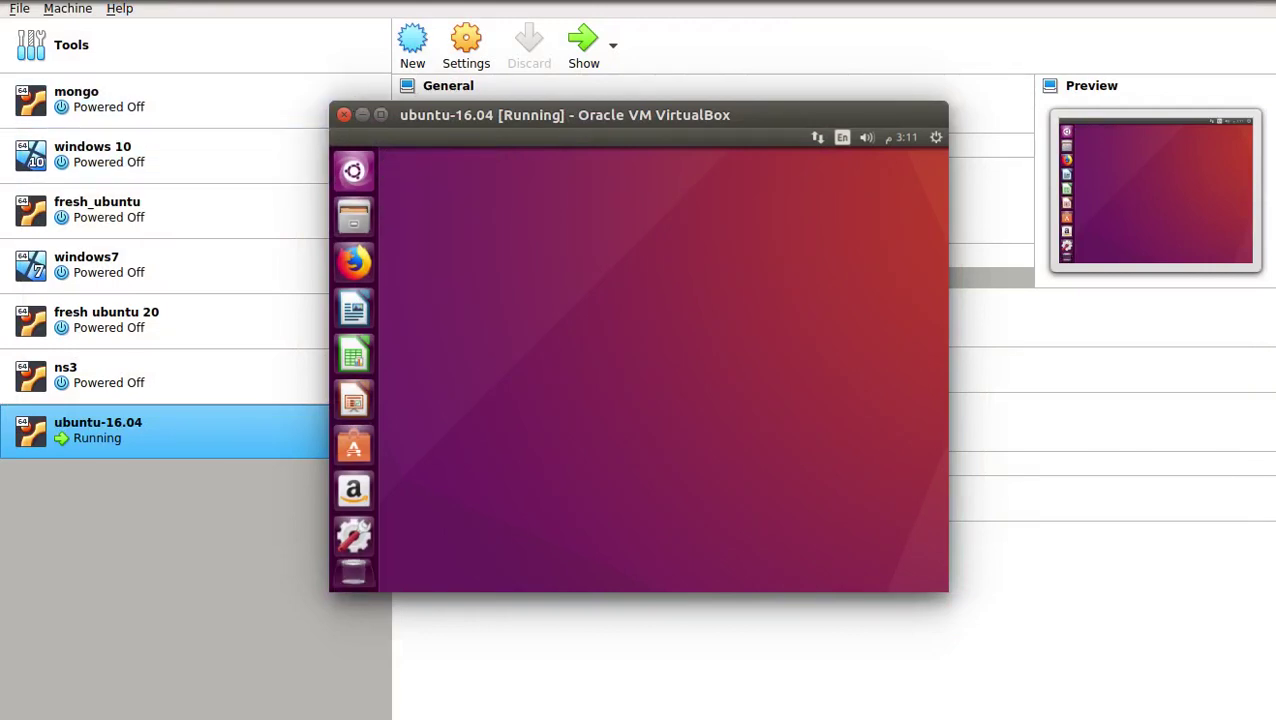
pyautogui.hotkey('ctrl', 'f')
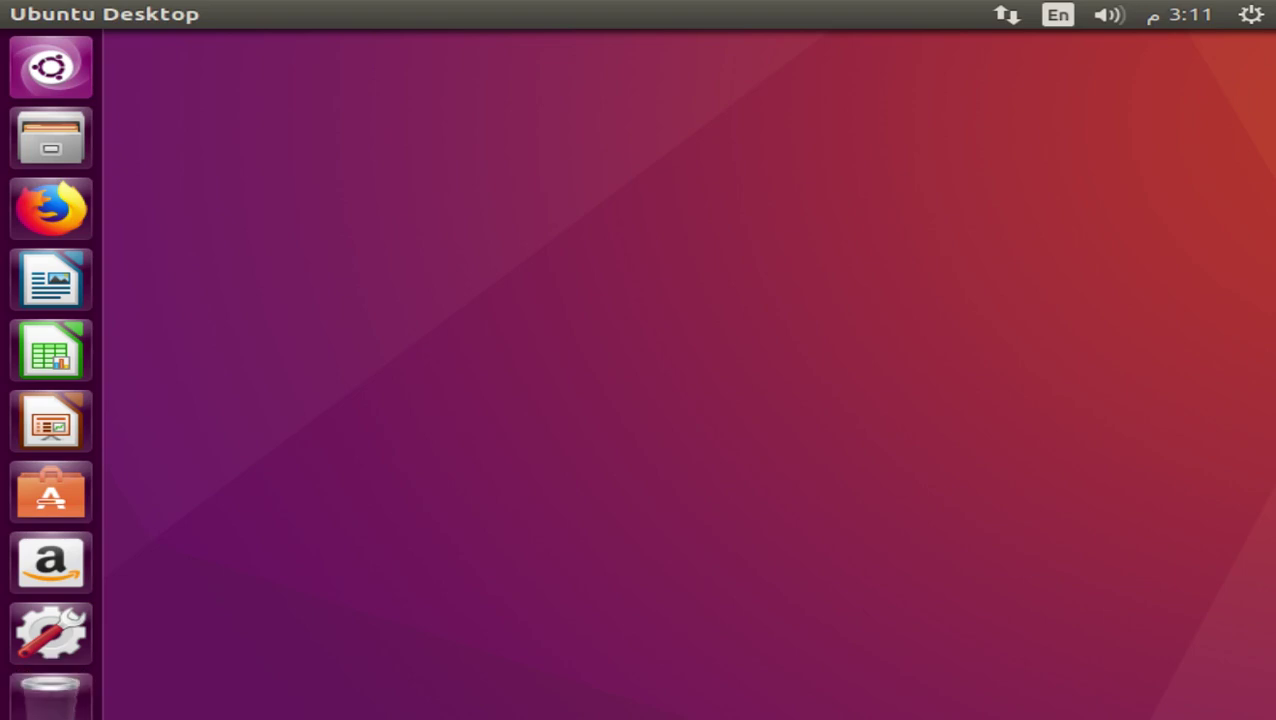
# In System Settings > Displays, choose 1680 x 1050 (16:10), apply it and keep the configuration
pyautogui.click(51, 632)
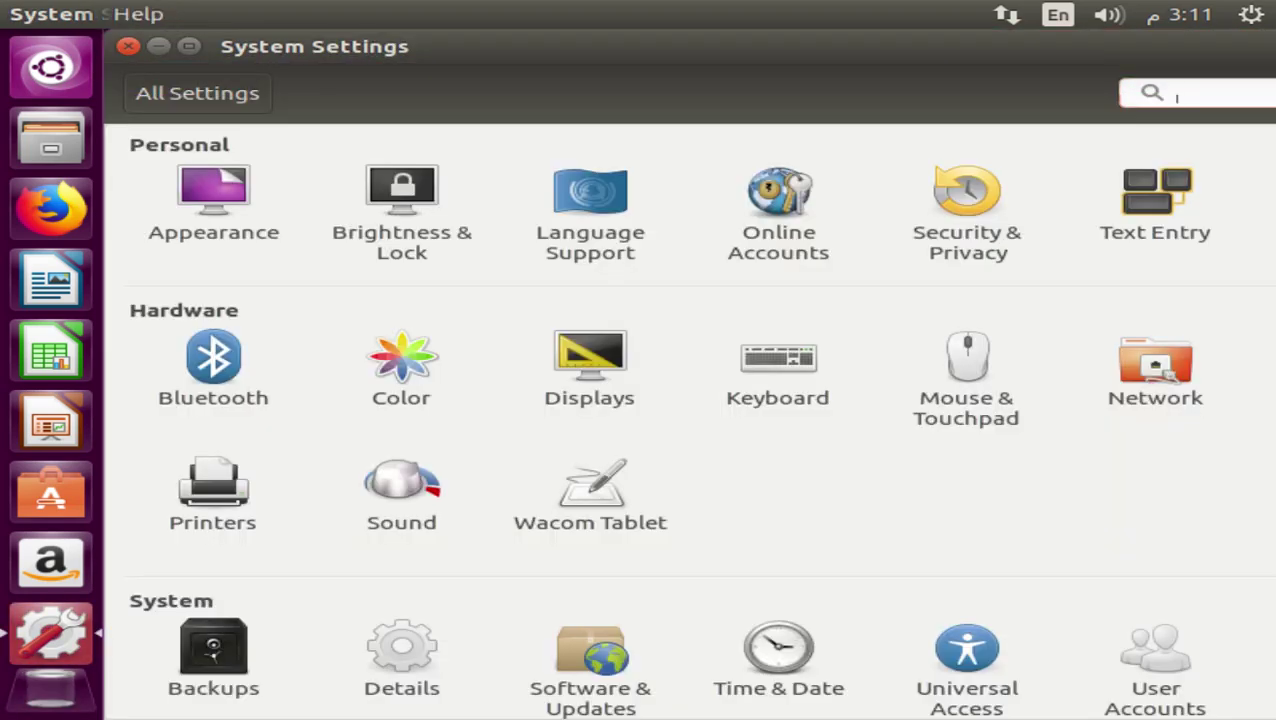
pyautogui.click(589, 365)
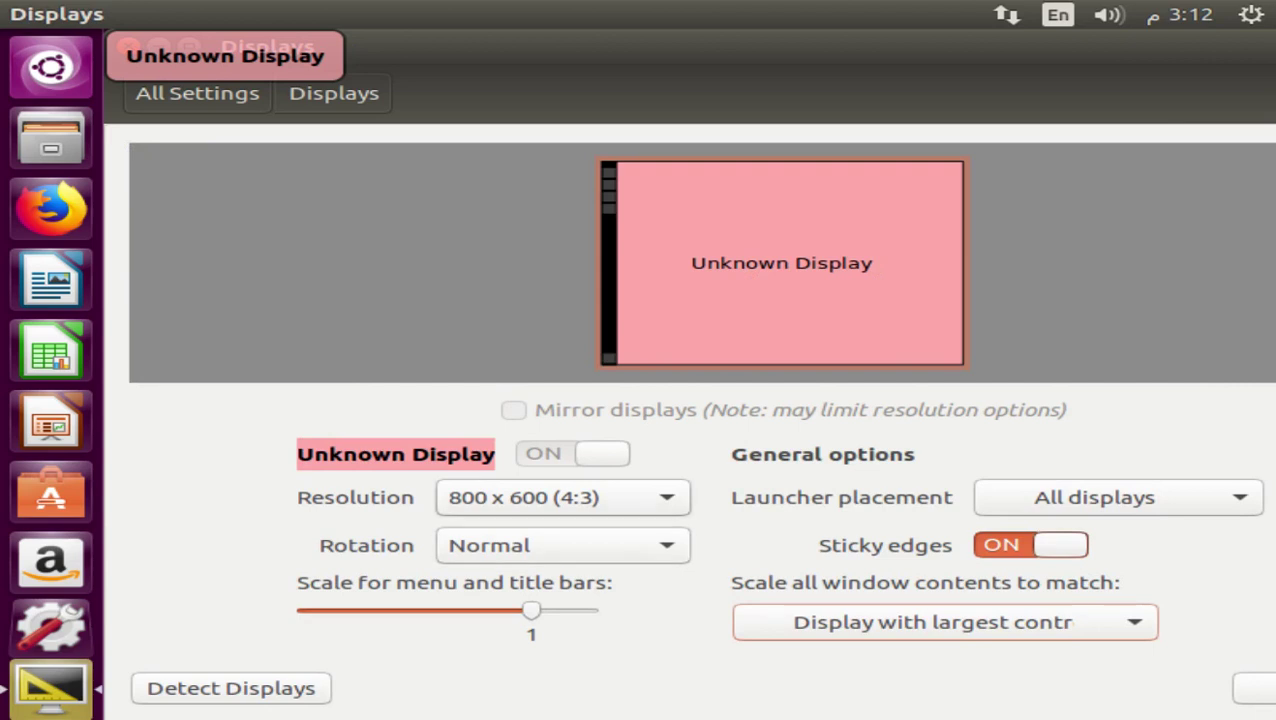
pyautogui.click(562, 497)
pyautogui.press('Up')
pyautogui.press('Up')
pyautogui.press('Up')
pyautogui.press('Up')
pyautogui.press('Up')
pyautogui.press('Up')
pyautogui.press('Up')
pyautogui.press('Up')
pyautogui.press('Up')
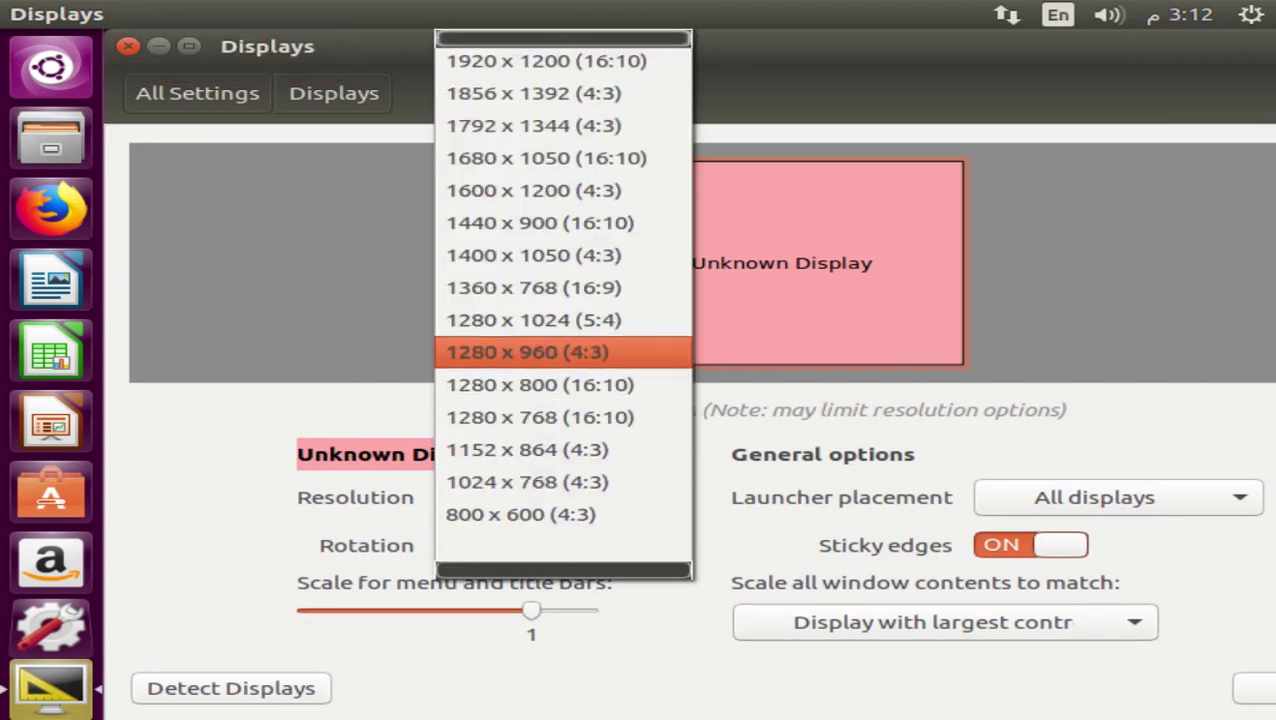
pyautogui.press('Down')
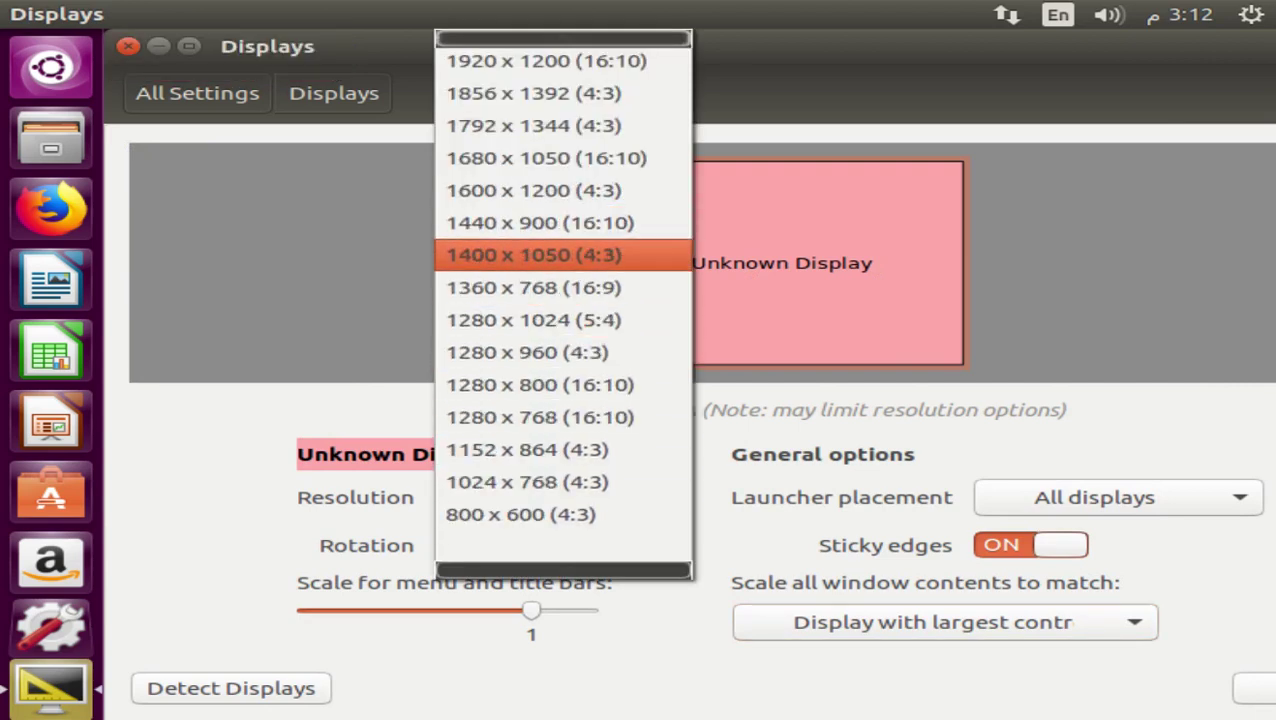
pyautogui.press('Up')
pyautogui.press('Up')
pyautogui.press('Up')
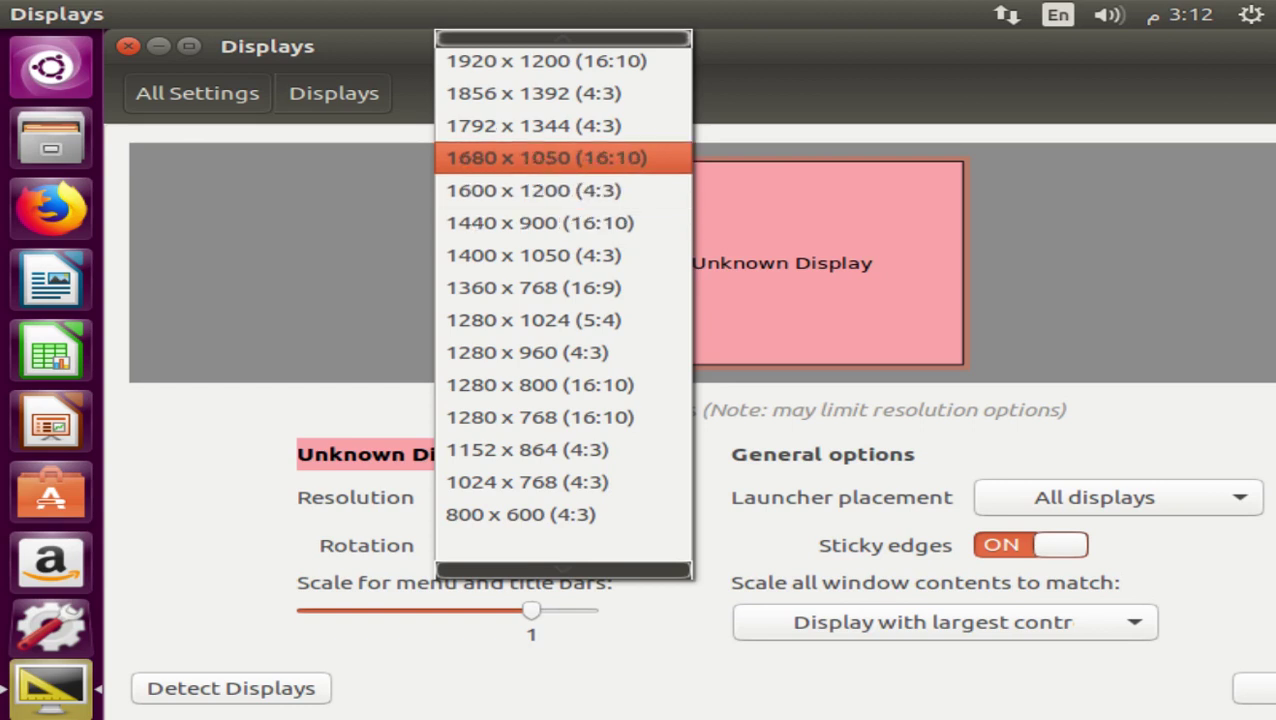
pyautogui.press('Down')
pyautogui.press('Up')
pyautogui.press('Return')
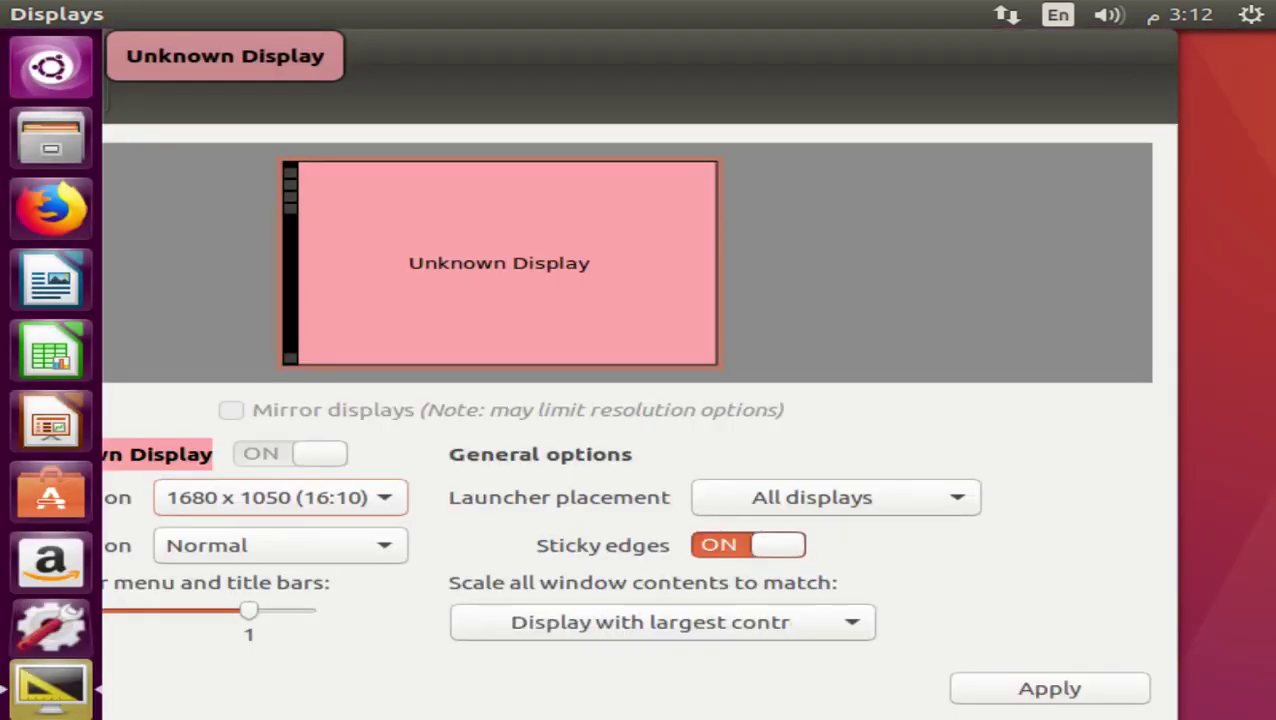
pyautogui.click(1050, 688)
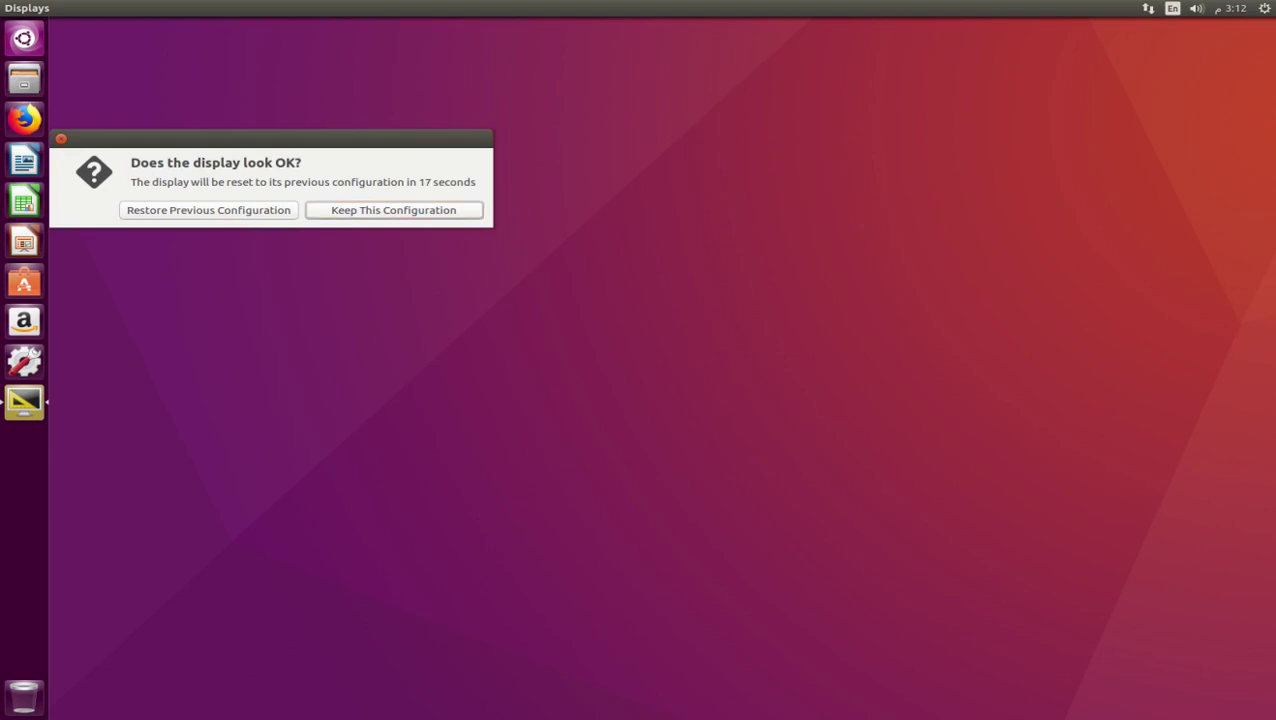
pyautogui.press('Return')
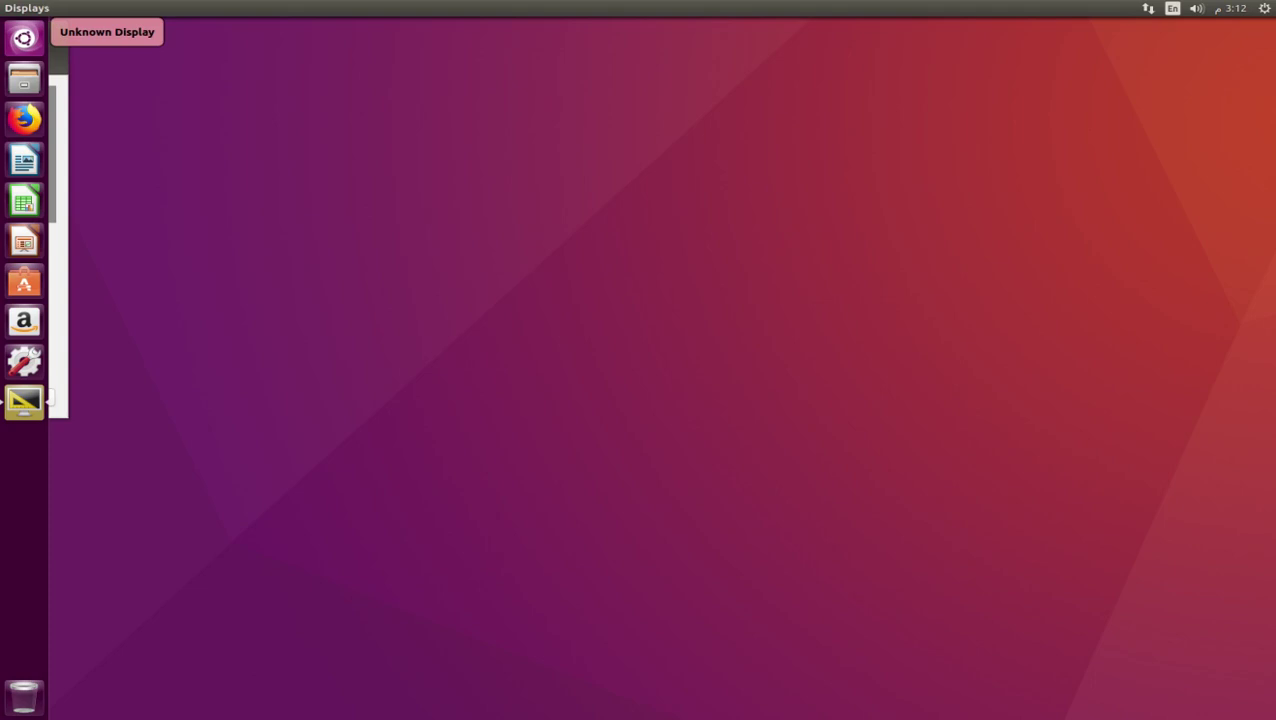
# Quit Displays from its launcher icon menu, then dismiss the session power options dialog
pyautogui.rightClick(24, 401)
pyautogui.click(80, 440)
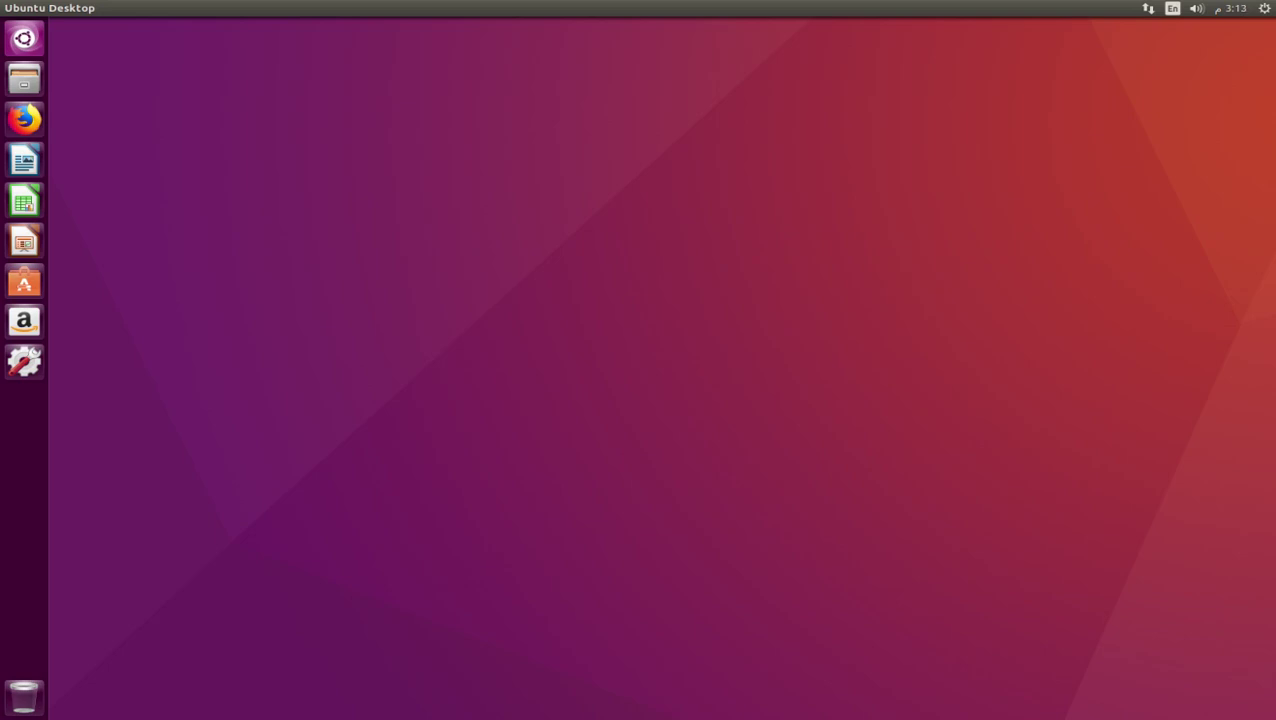
pyautogui.press('XF86PowerOff')
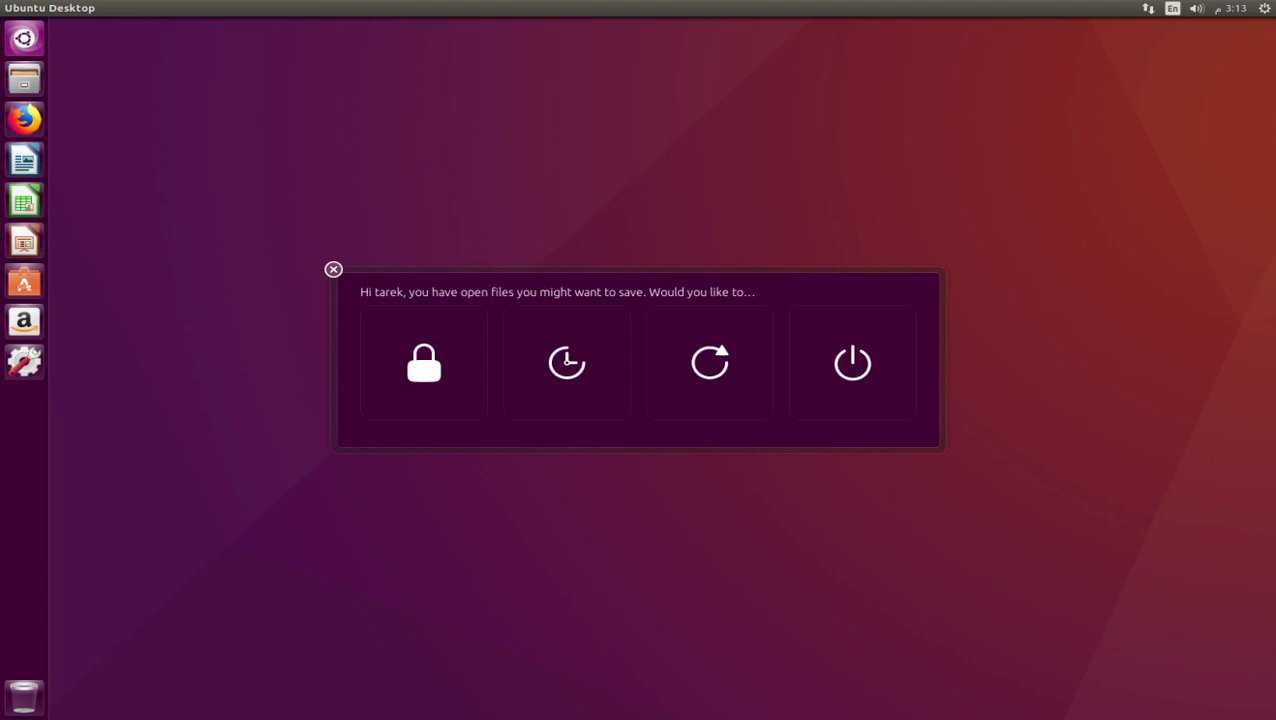
pyautogui.press('Escape')
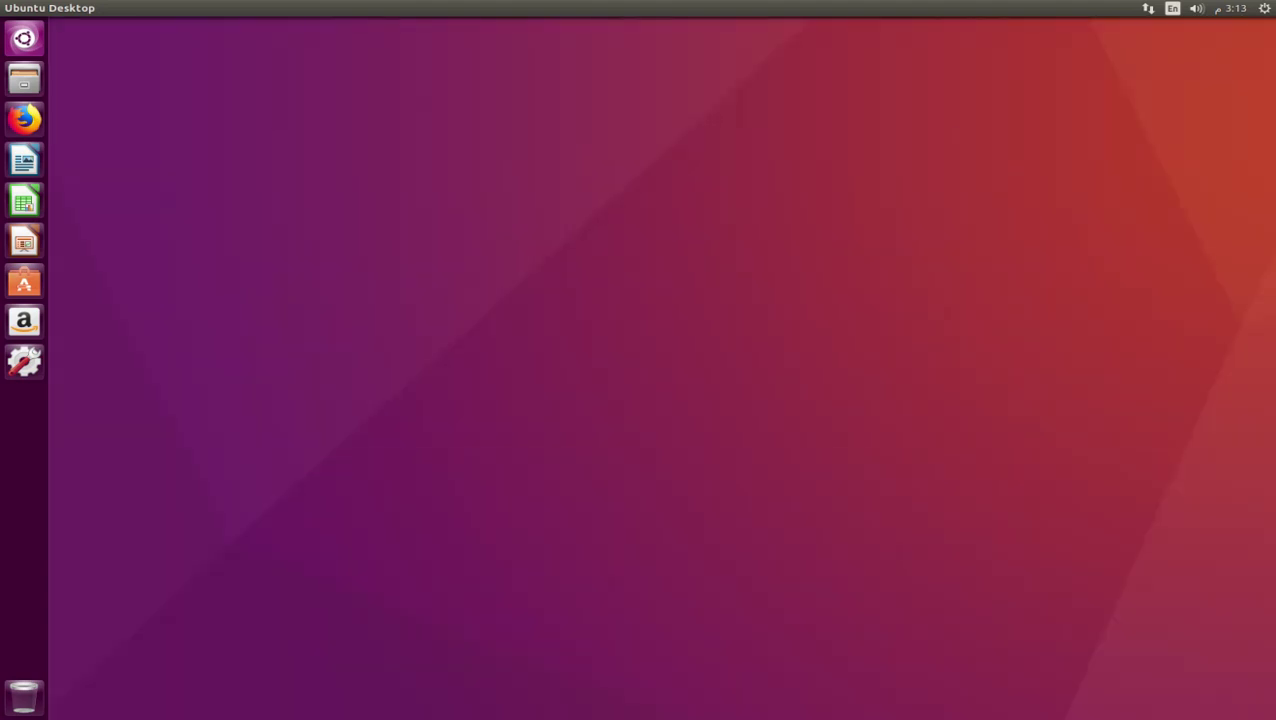
# Leave full-screen and choose Insert Guest Additions CD image from the Devices menu
pyautogui.press('Control_R+f')
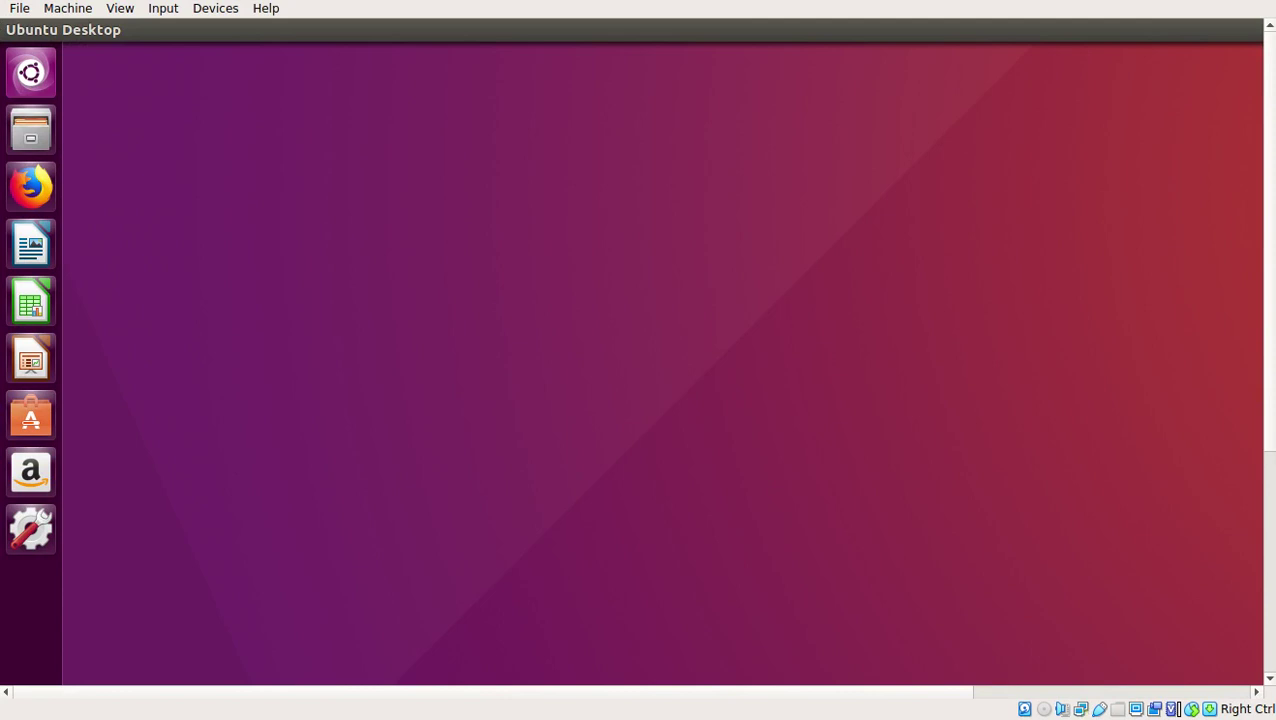
pyautogui.hotkey('alt', 'i')
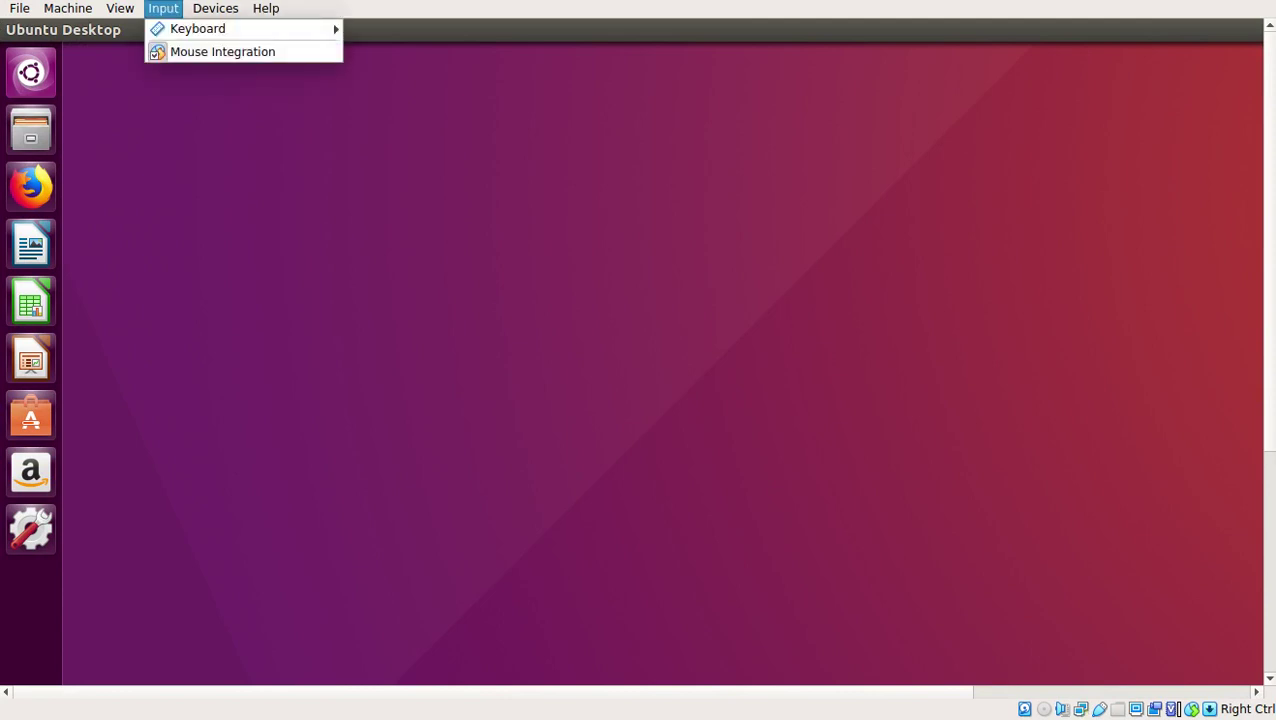
pyautogui.press('Right')
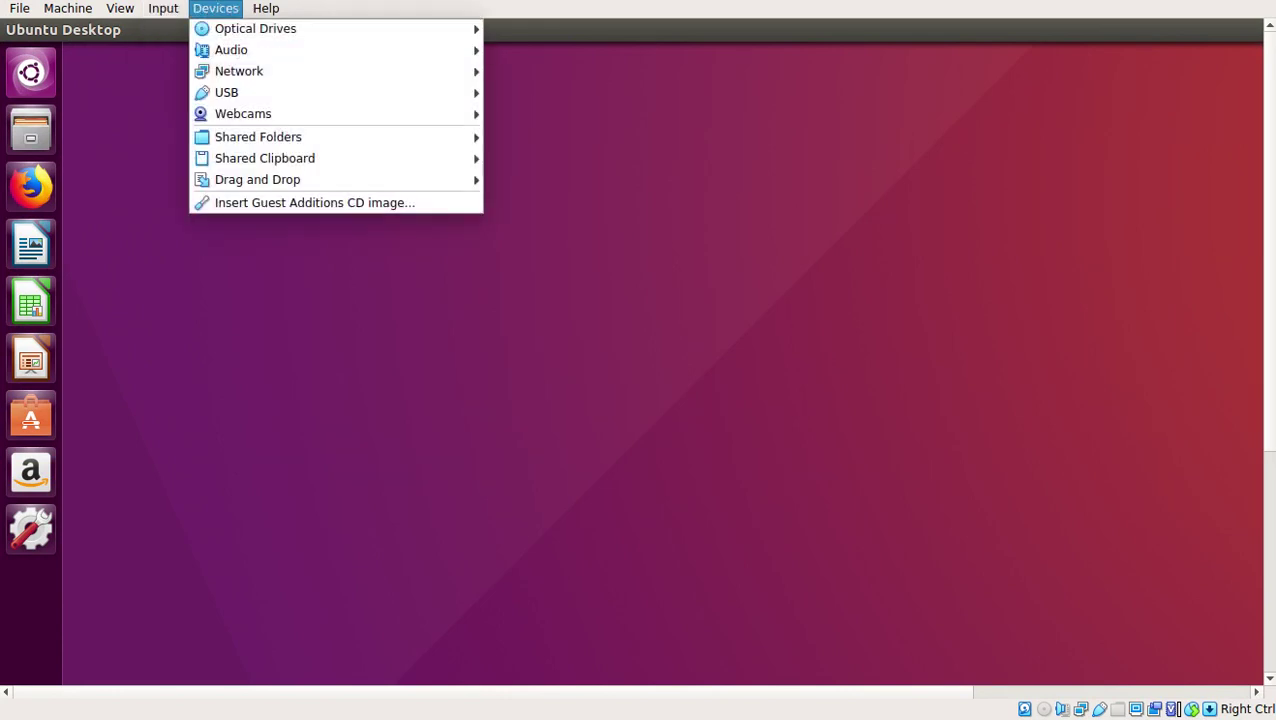
pyautogui.press('Up')
pyautogui.press('Up')
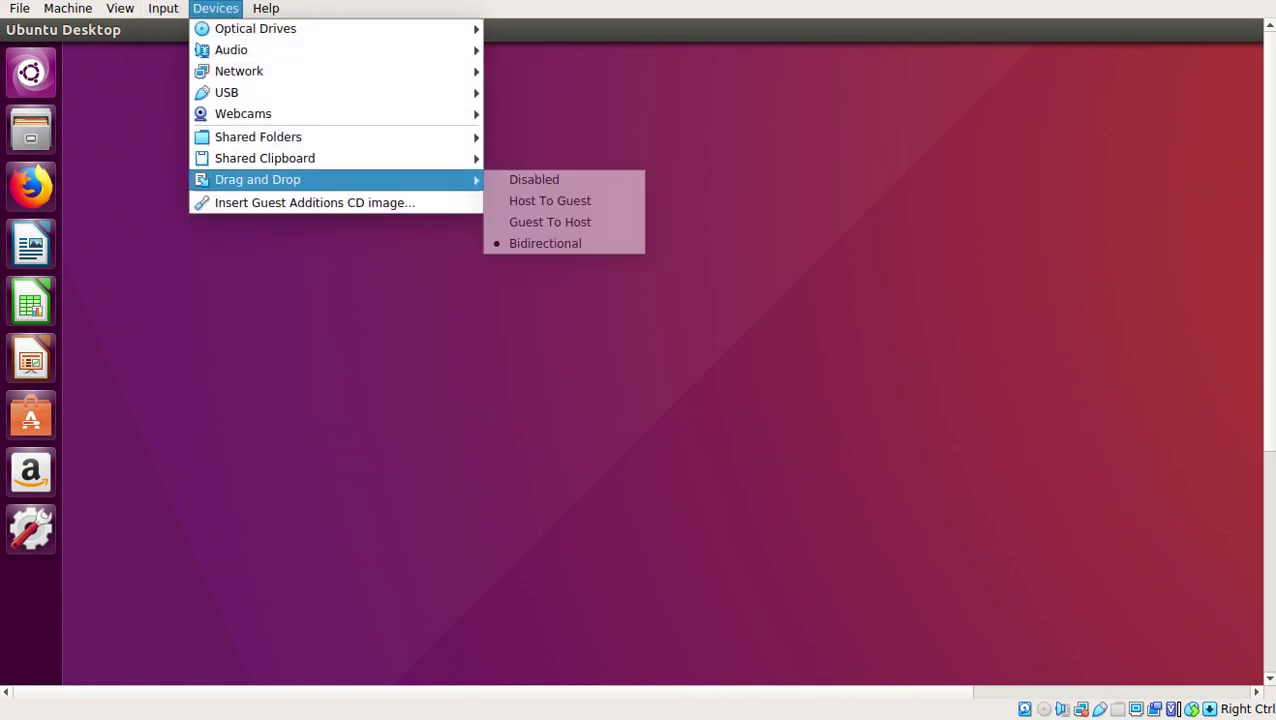
pyautogui.press('Down')
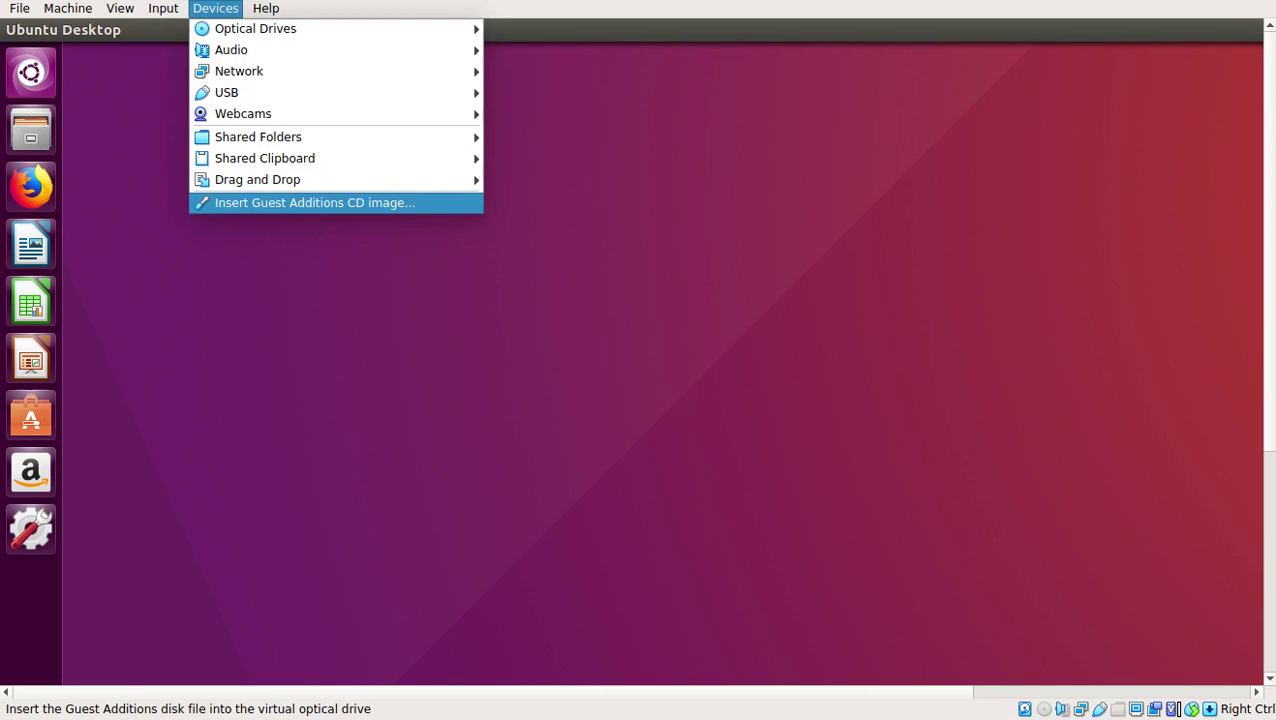
pyautogui.press('Return')
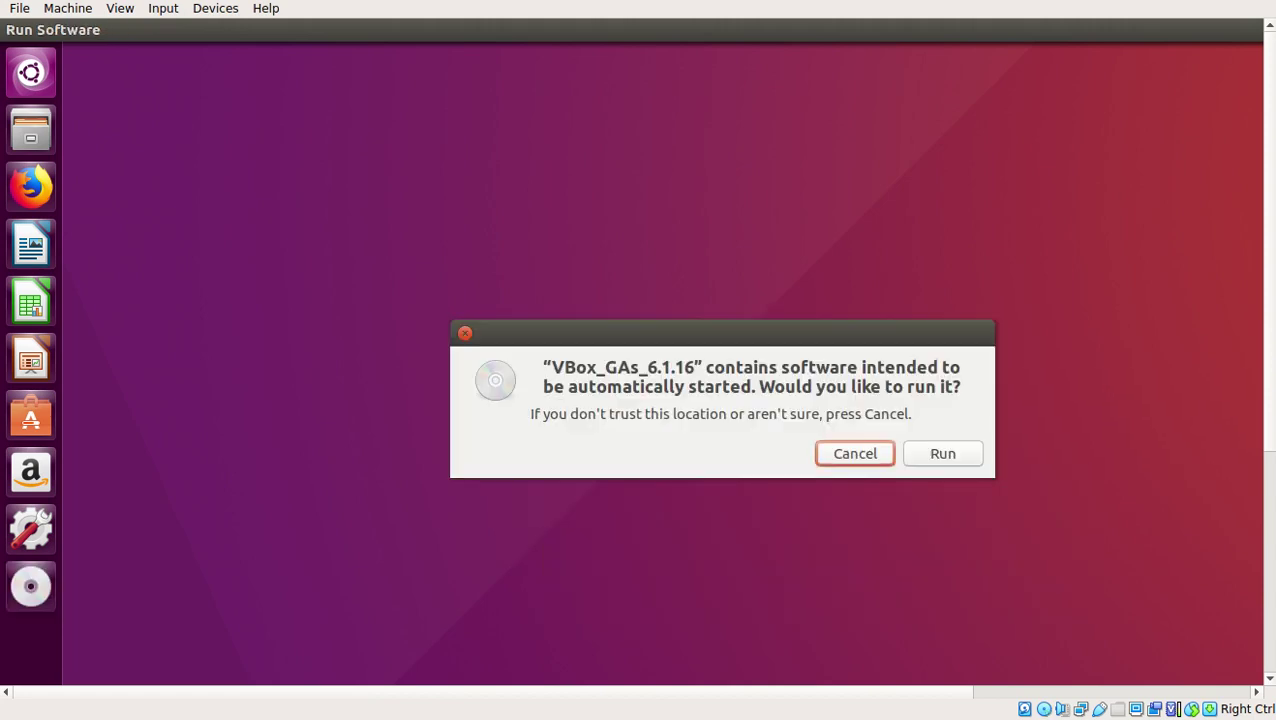
# Run the Guest Additions autorun, authenticate with the account password, and close the finished installer terminal
pyautogui.press('Return')
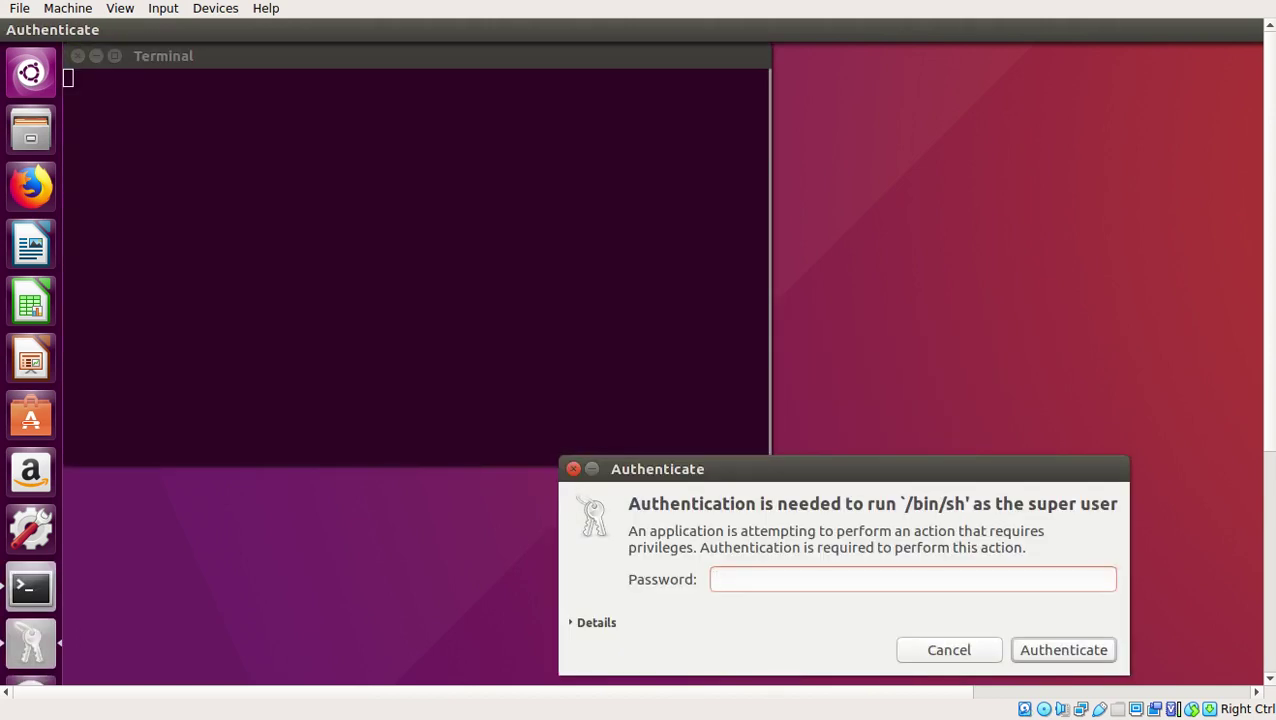
pyautogui.write('********')
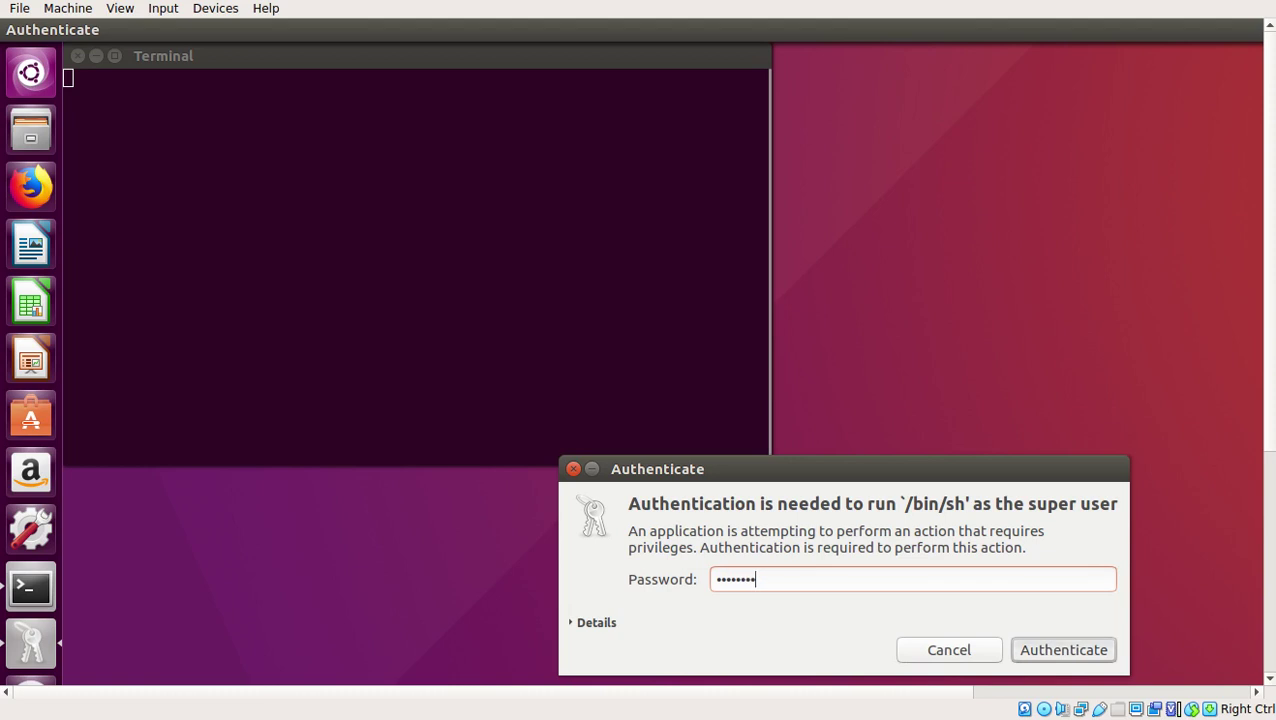
pyautogui.press('Return')
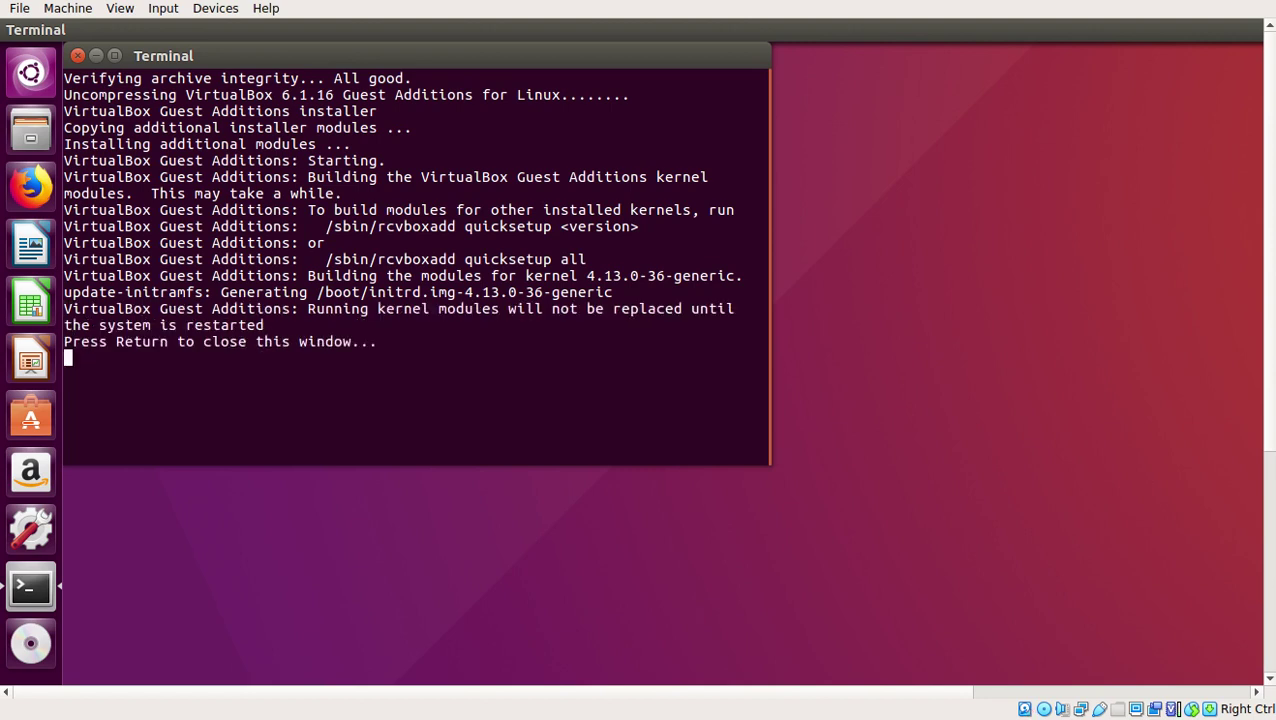
pyautogui.press('Return')
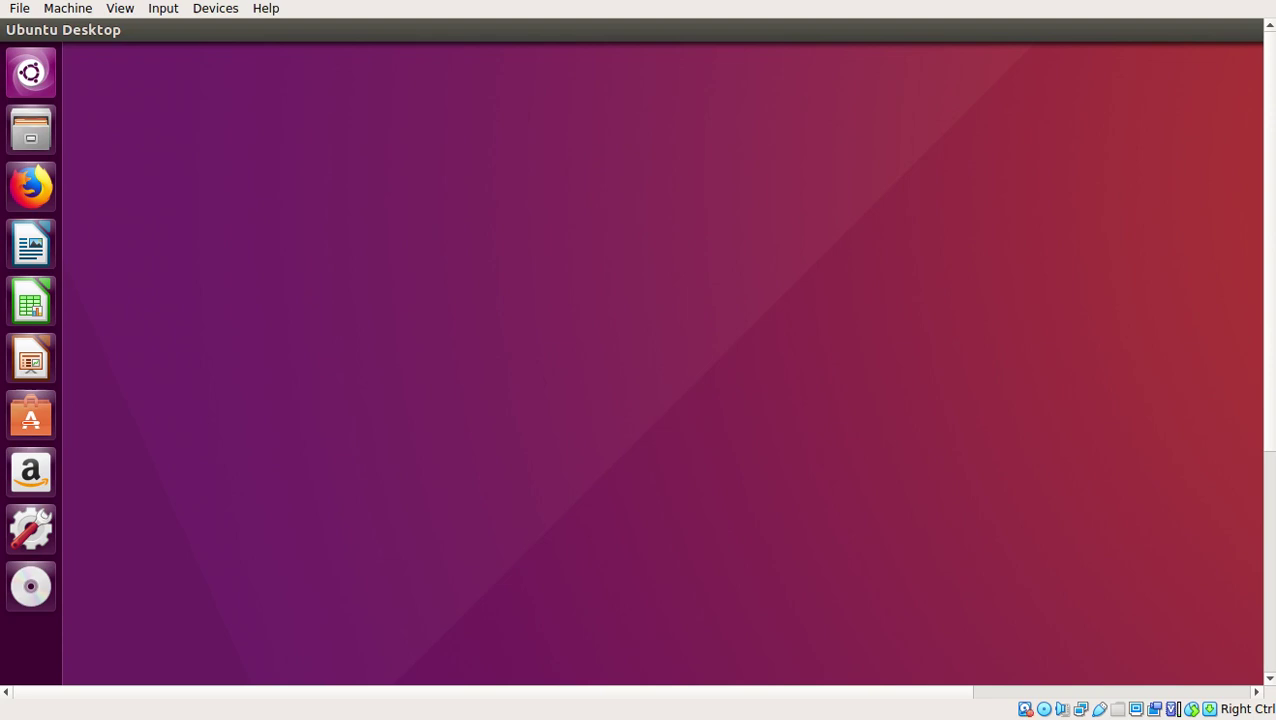
# Open a terminal in the Ubuntu guest and select the releases page address for copying
pyautogui.hotkey('ctrl', 'alt', 't')
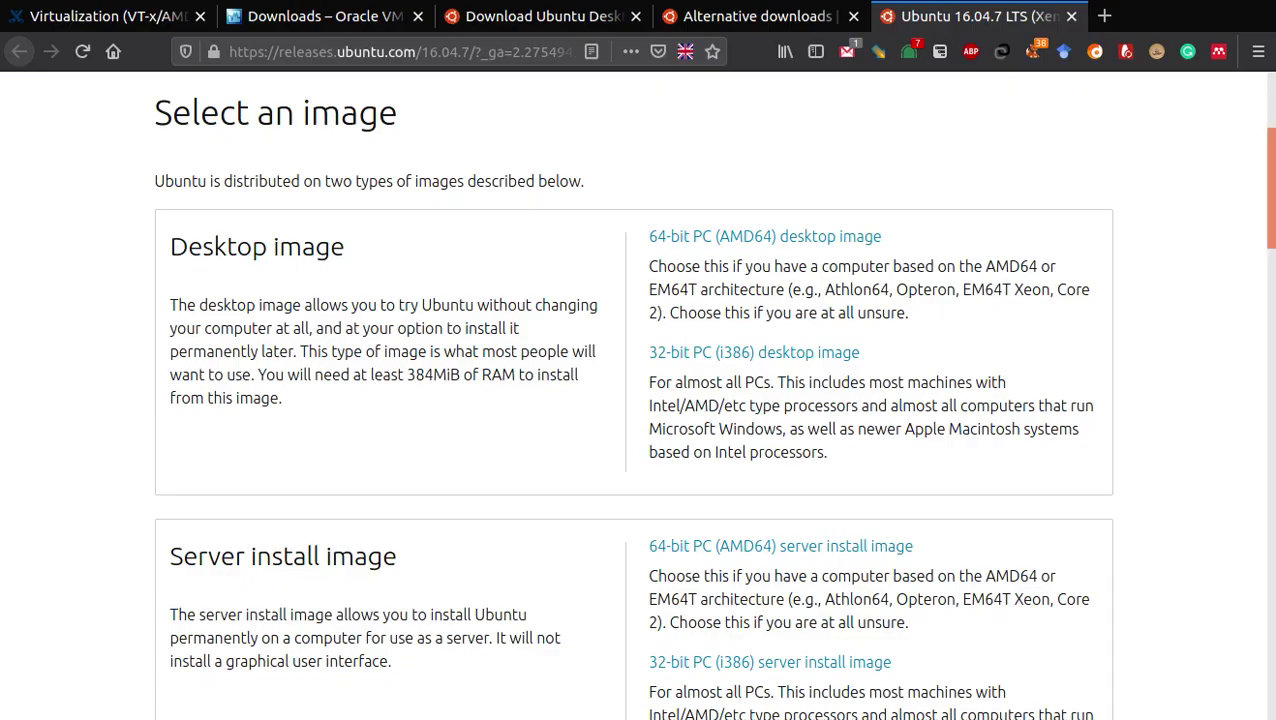
pyautogui.hotkey('ctrl', 'l')
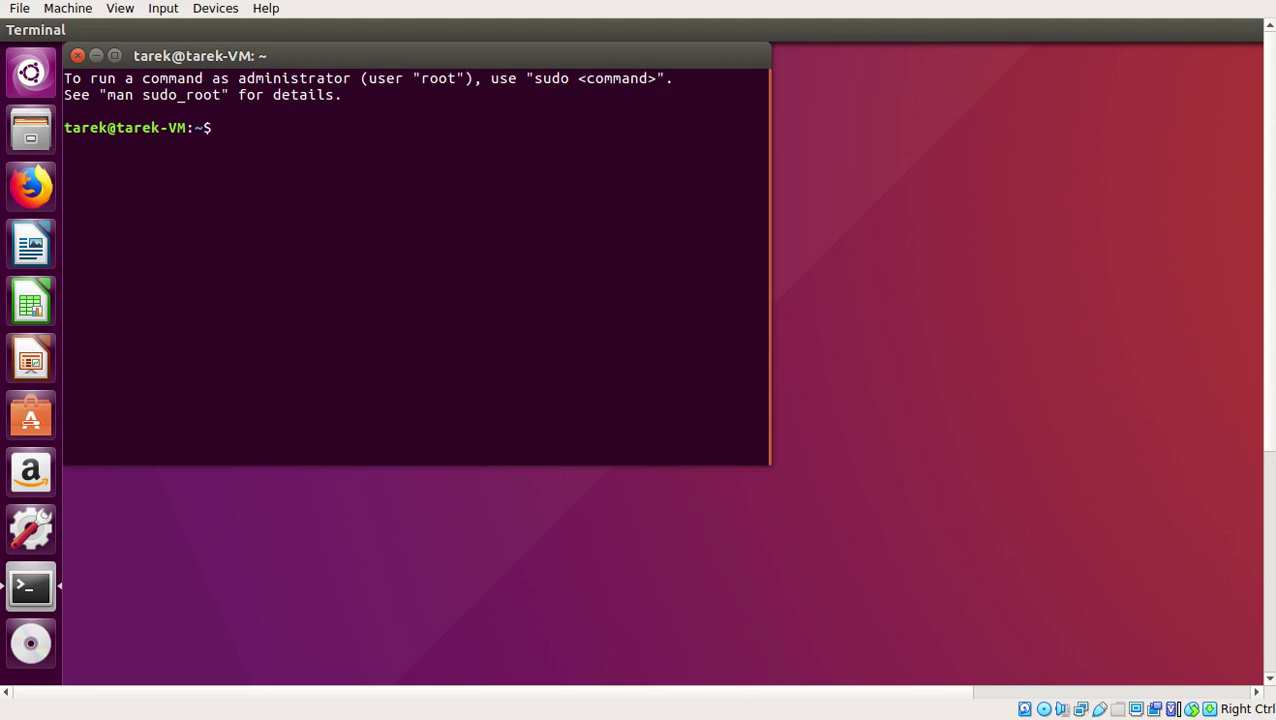
# Launch gedit from the 'ge' search, then close the empty editor and the terminal
pyautogui.press('super')
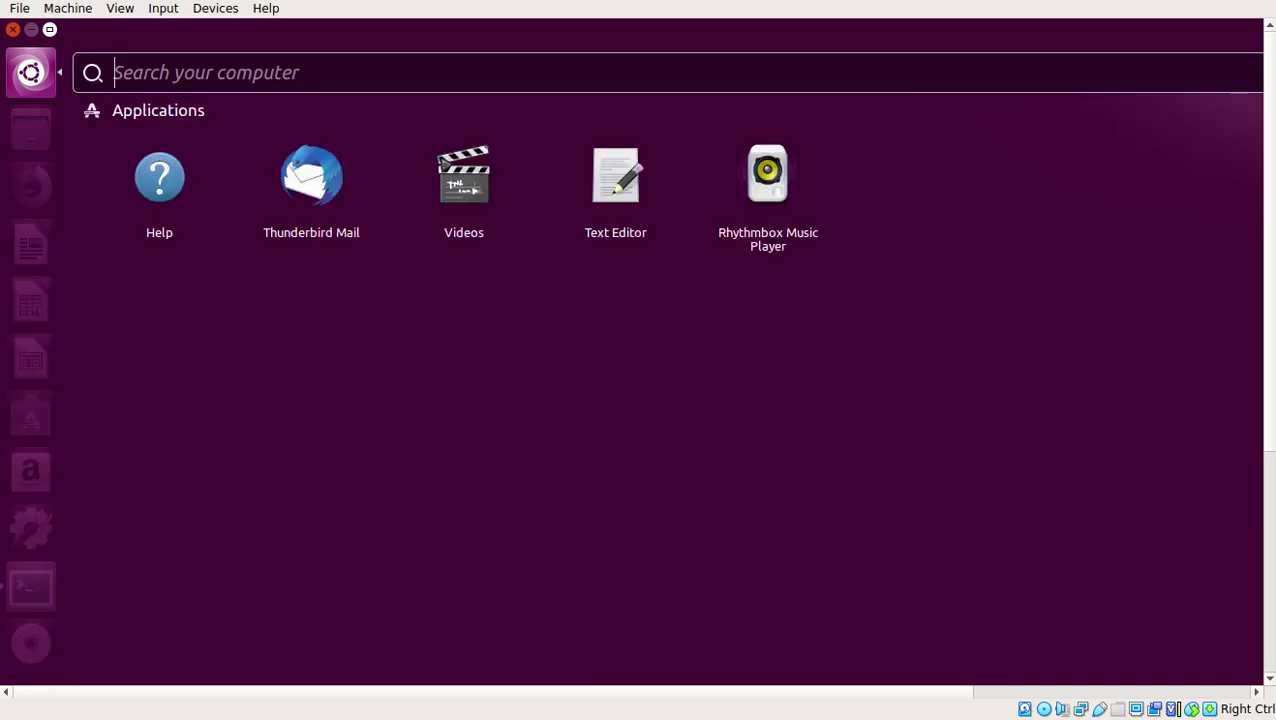
pyautogui.write('ge')
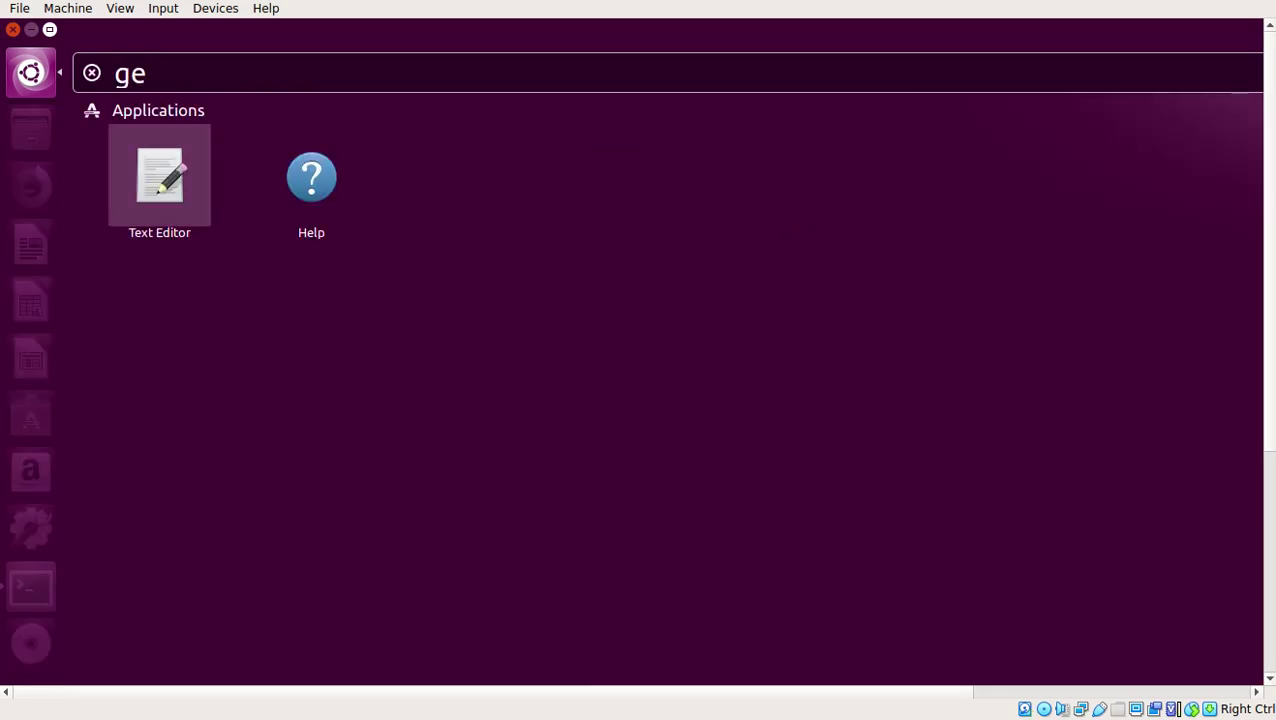
pyautogui.press('Return')
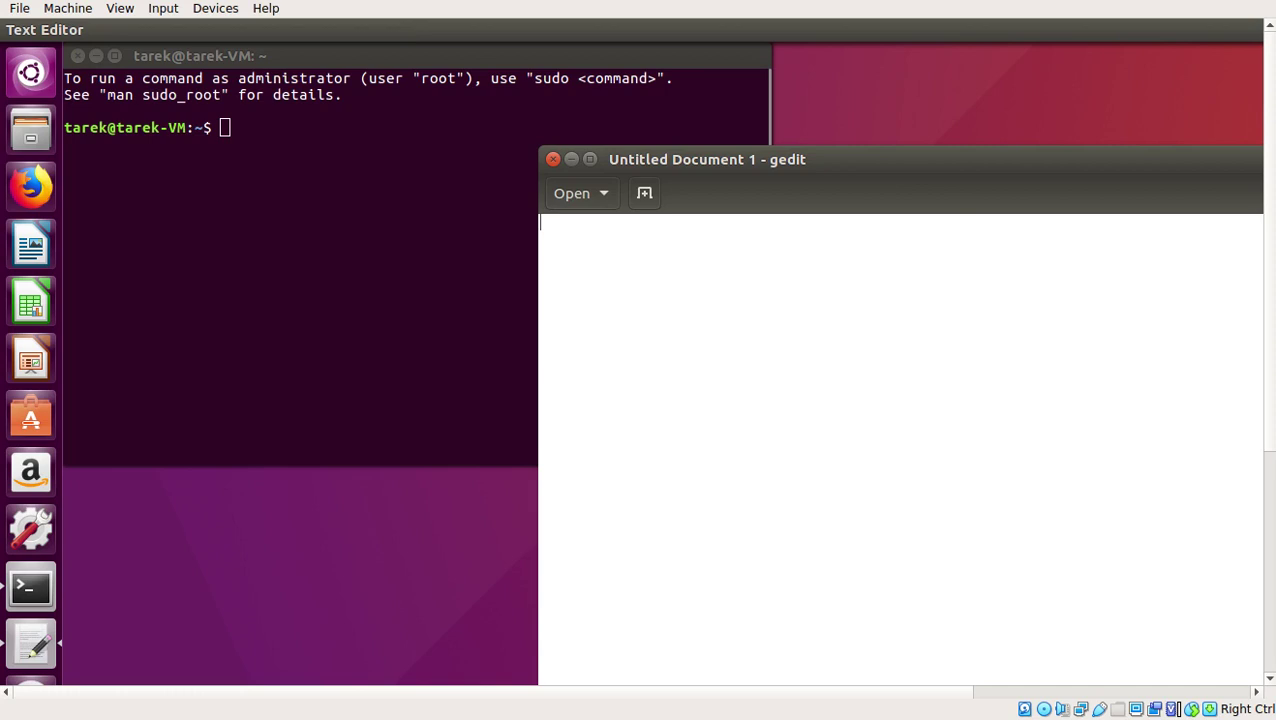
pyautogui.click(553, 159)
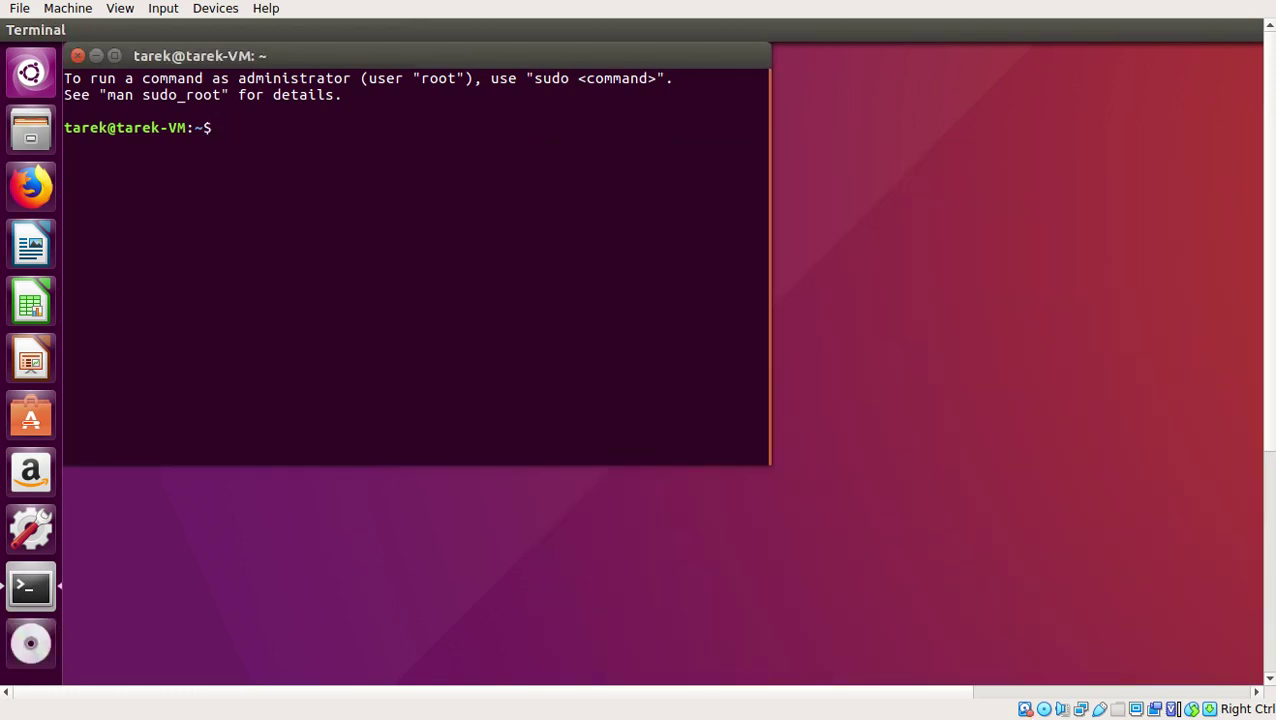
pyautogui.click(78, 55)
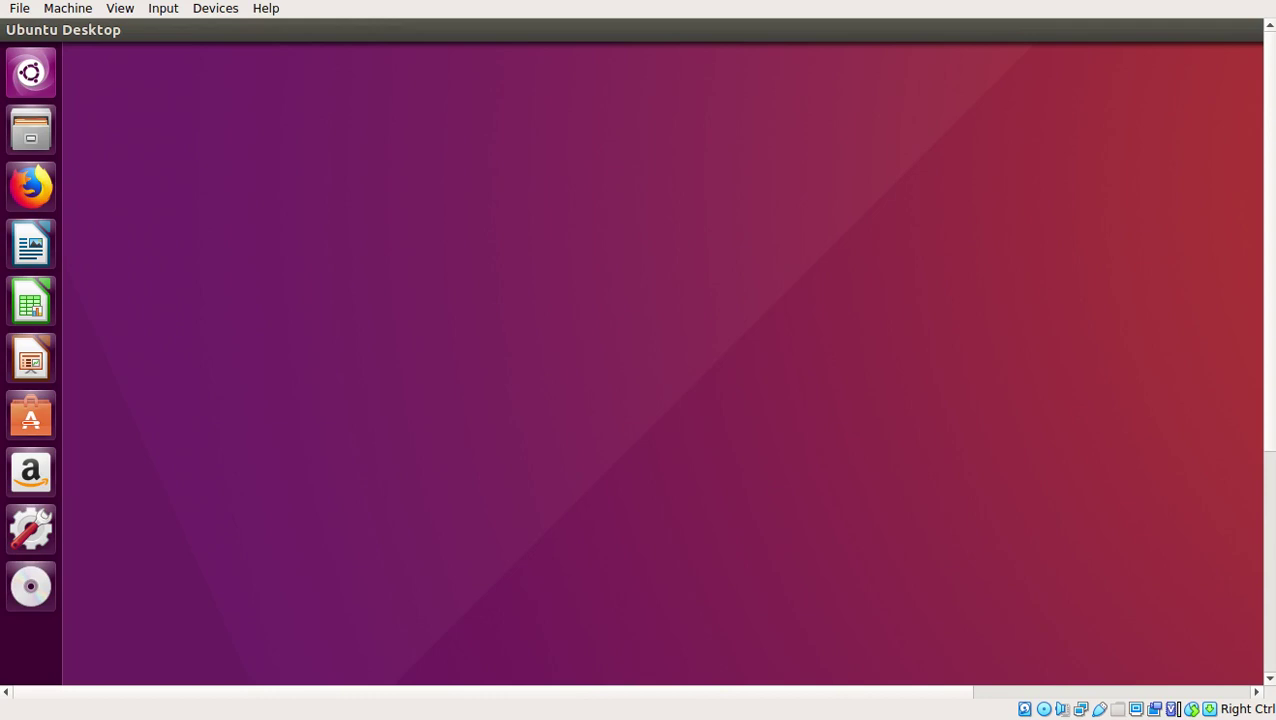
# Switch the VM display to Scaled Mode from the View menu
pyautogui.click(120, 8)
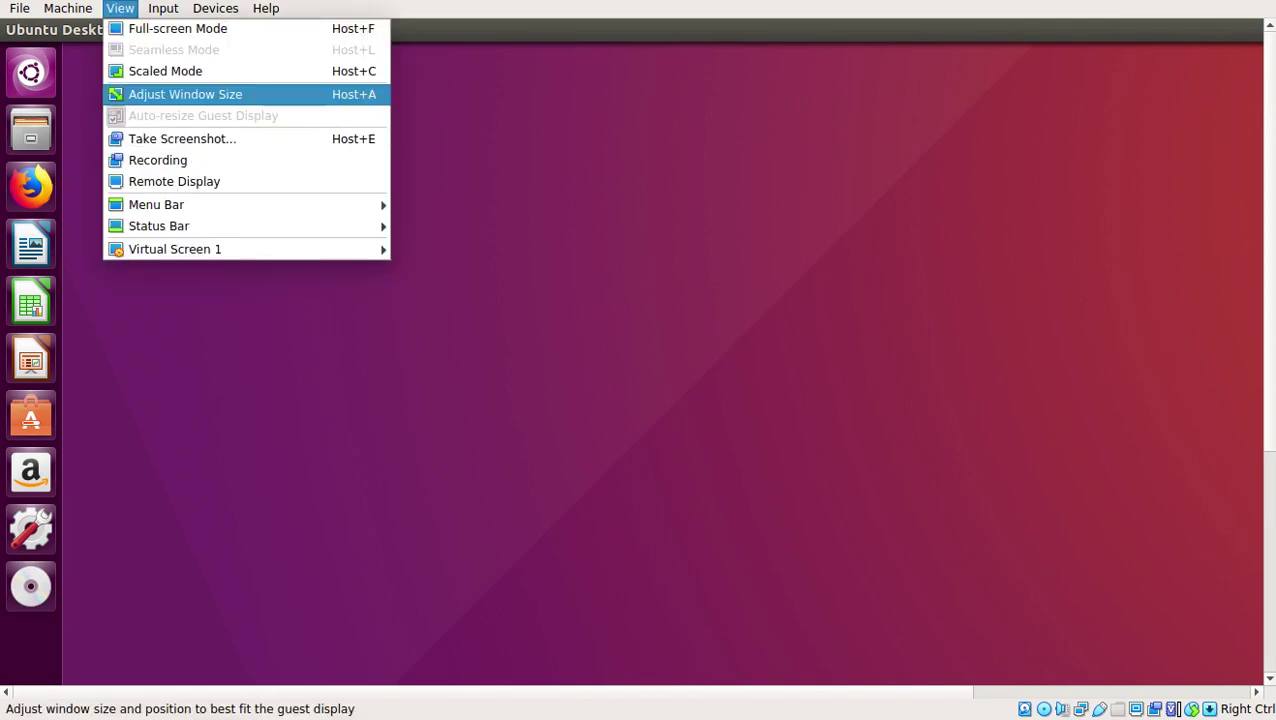
pyautogui.press('Up')
pyautogui.press('Return')
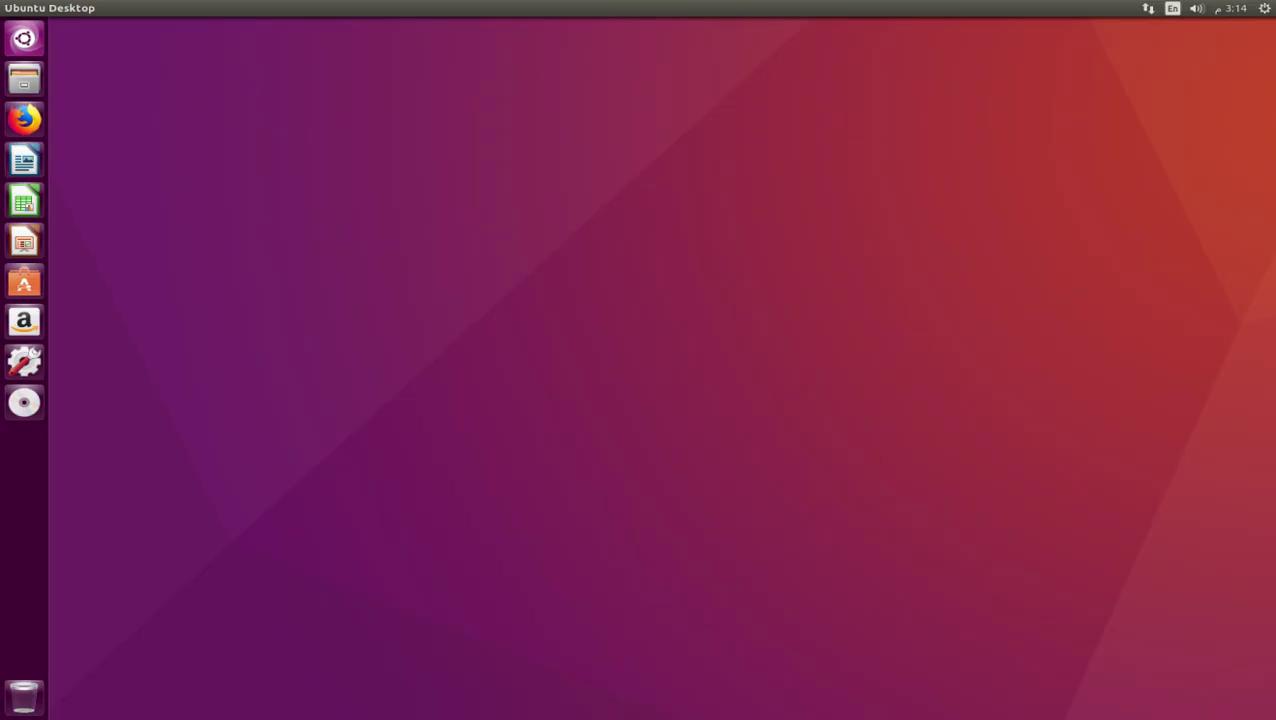
# Restart the Ubuntu guest through the gear menu's Shut Down dialog
pyautogui.click(1264, 8)
pyautogui.press('Return')
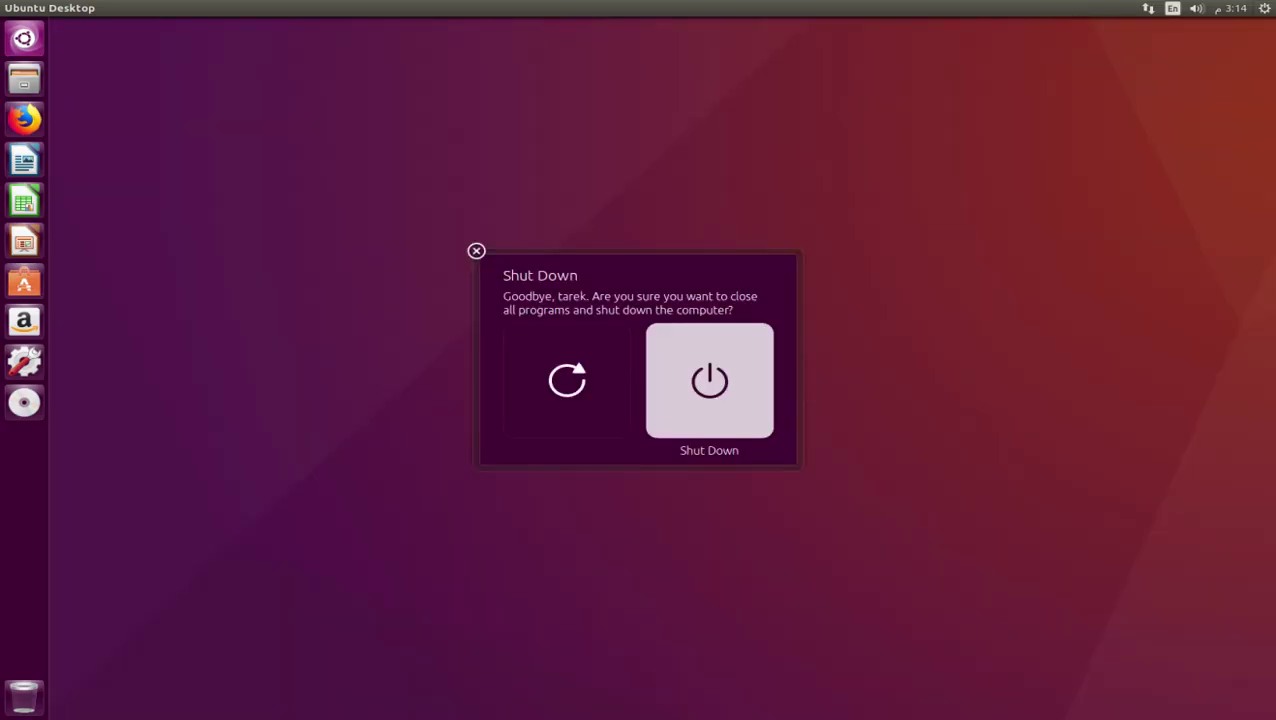
pyautogui.press('Left')
pyautogui.press('Return')
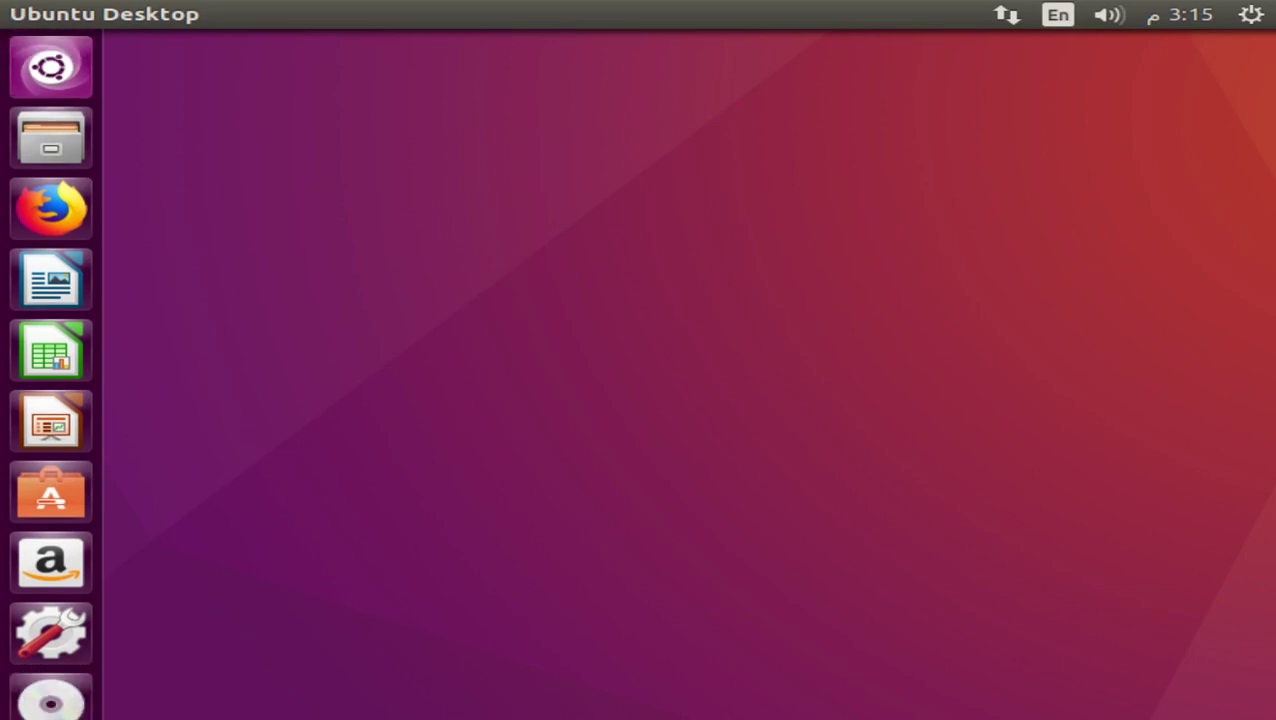
# Apply and keep a 1680 x 1050 (16:10) resolution in Displays settings, then close them
pyautogui.click(51, 632)
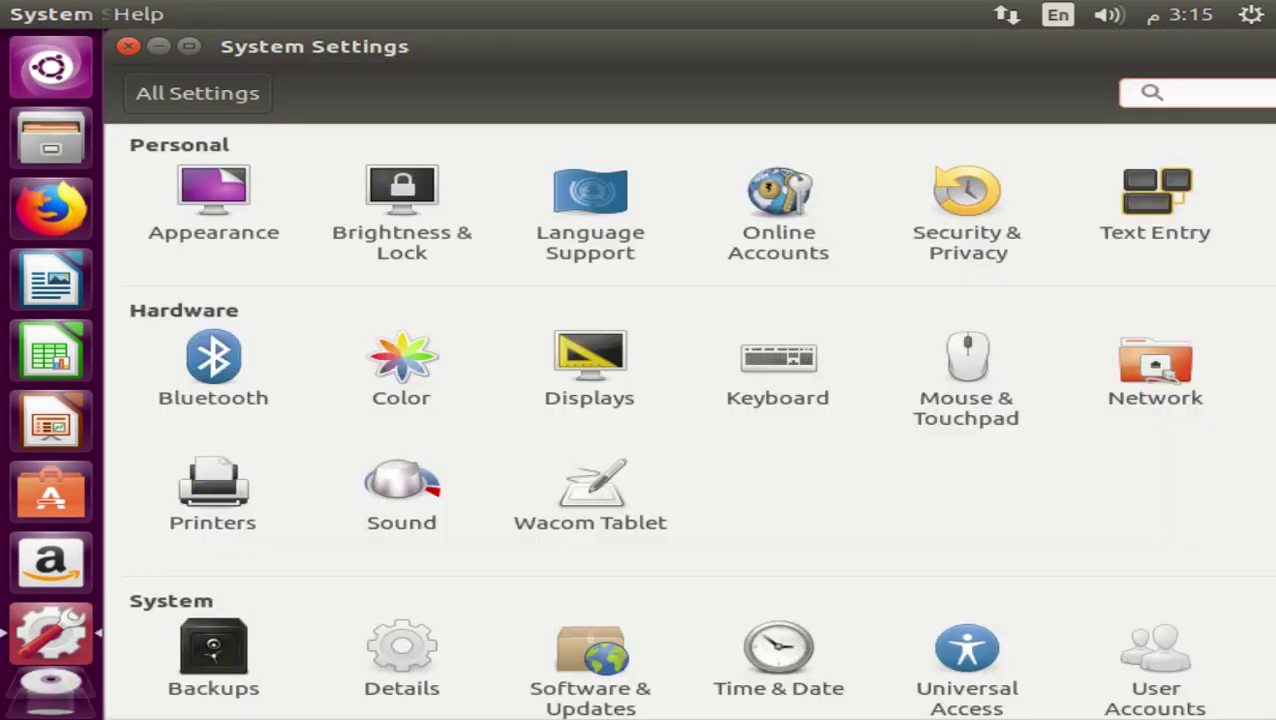
pyautogui.click(589, 365)
pyautogui.click(562, 497)
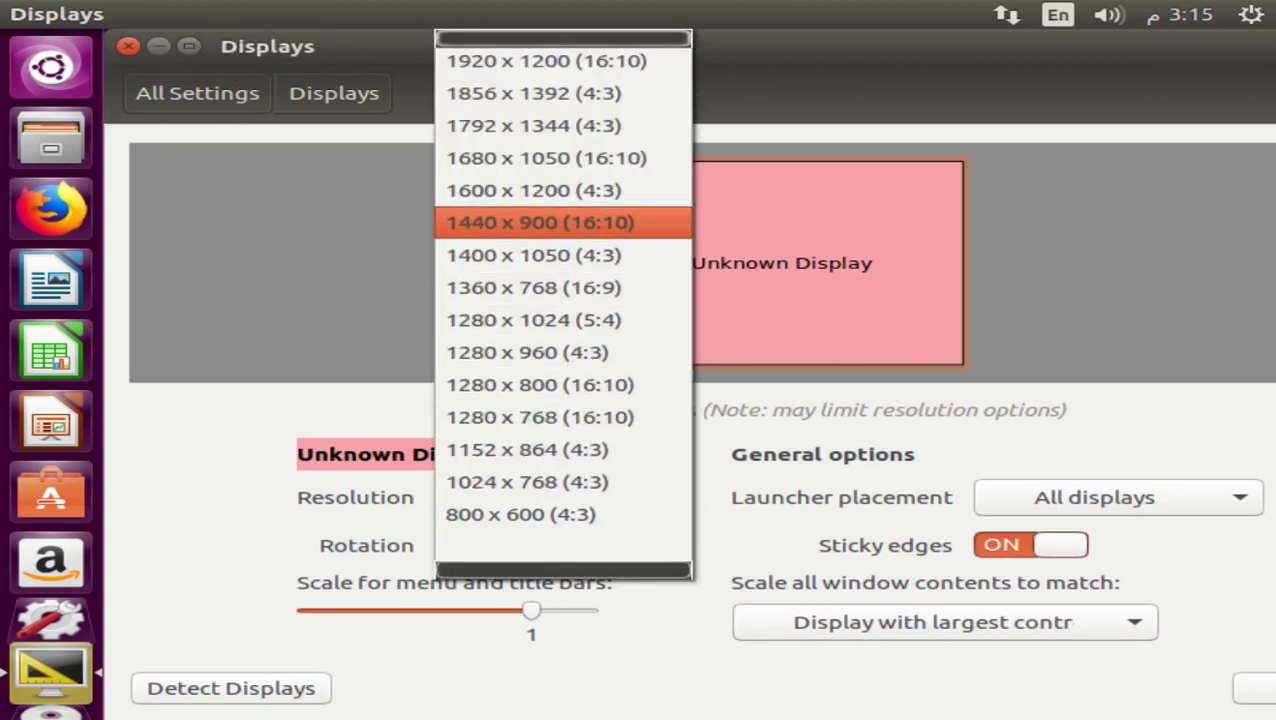
pyautogui.press('Return')
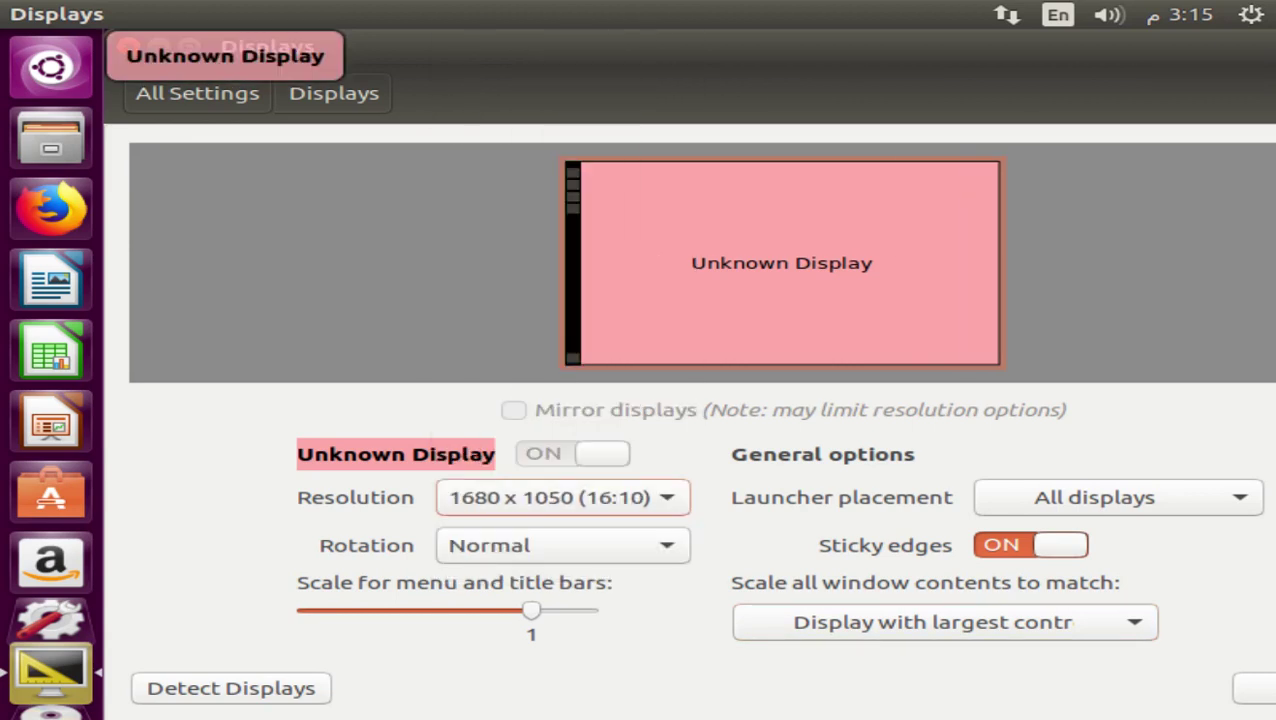
pyautogui.hotkey('alt', 'a')
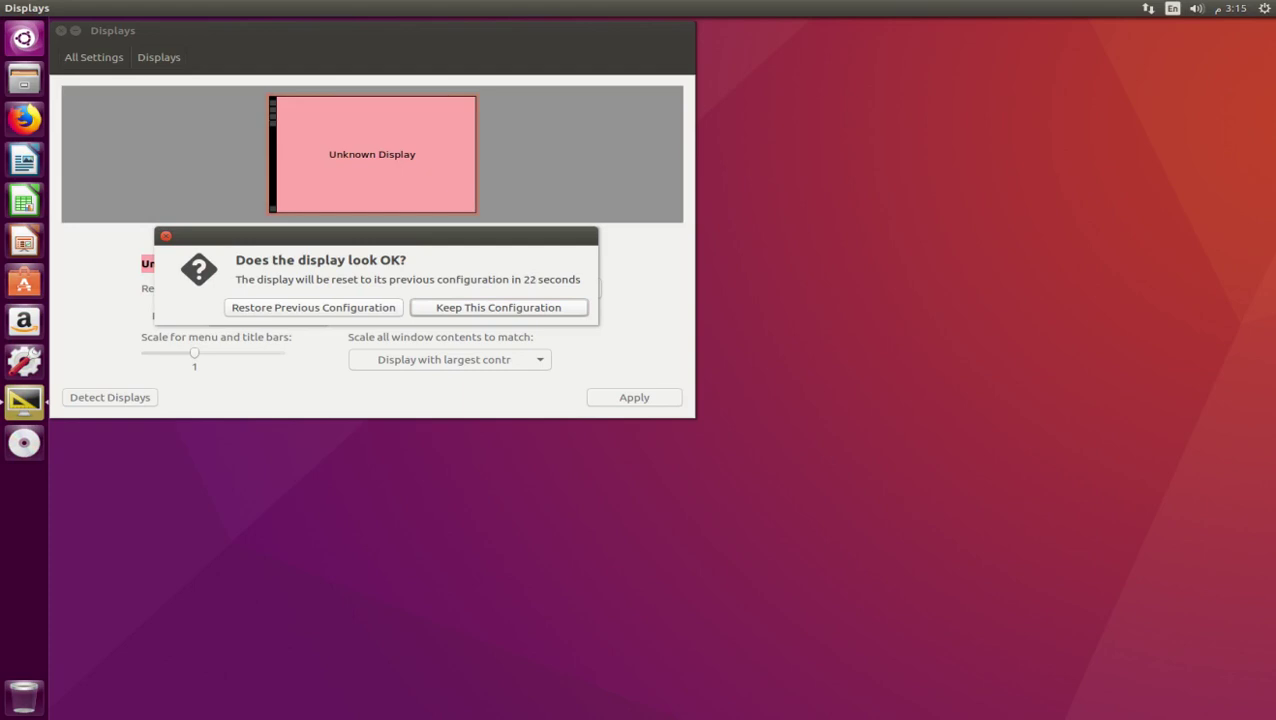
pyautogui.press('Return')
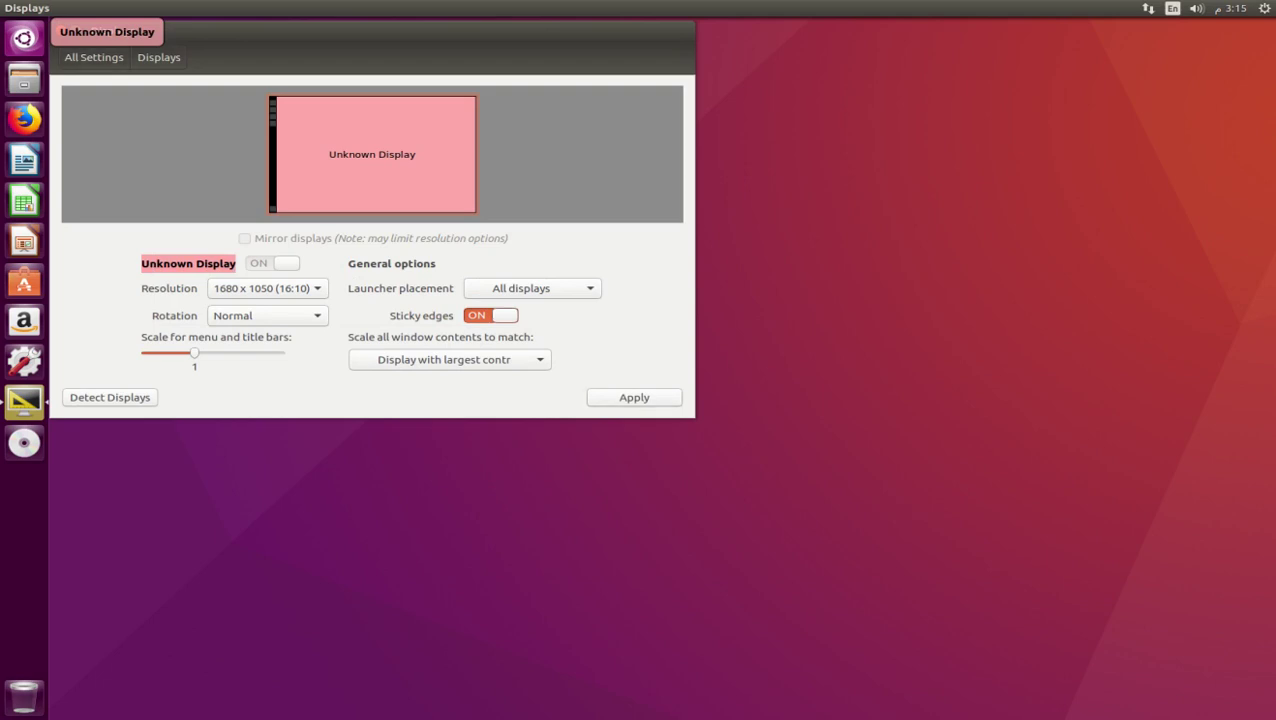
pyautogui.hotkey('alt', 'F4')
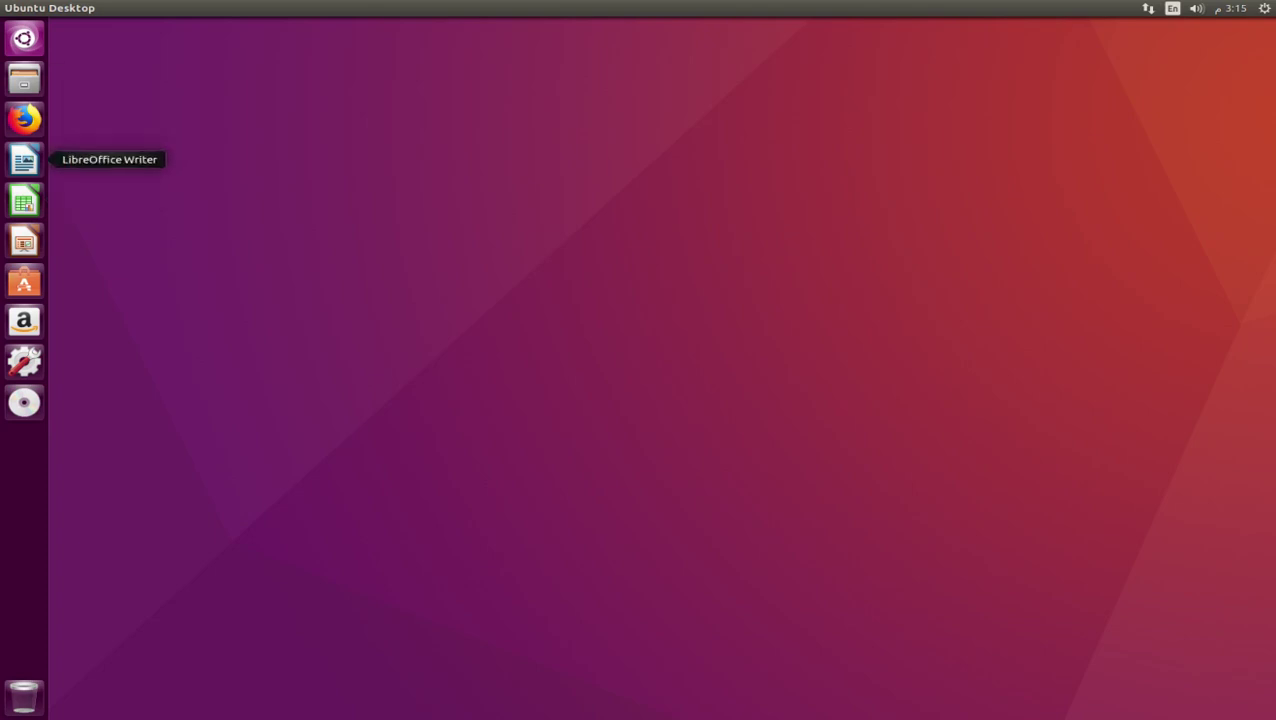
pyautogui.press('super')
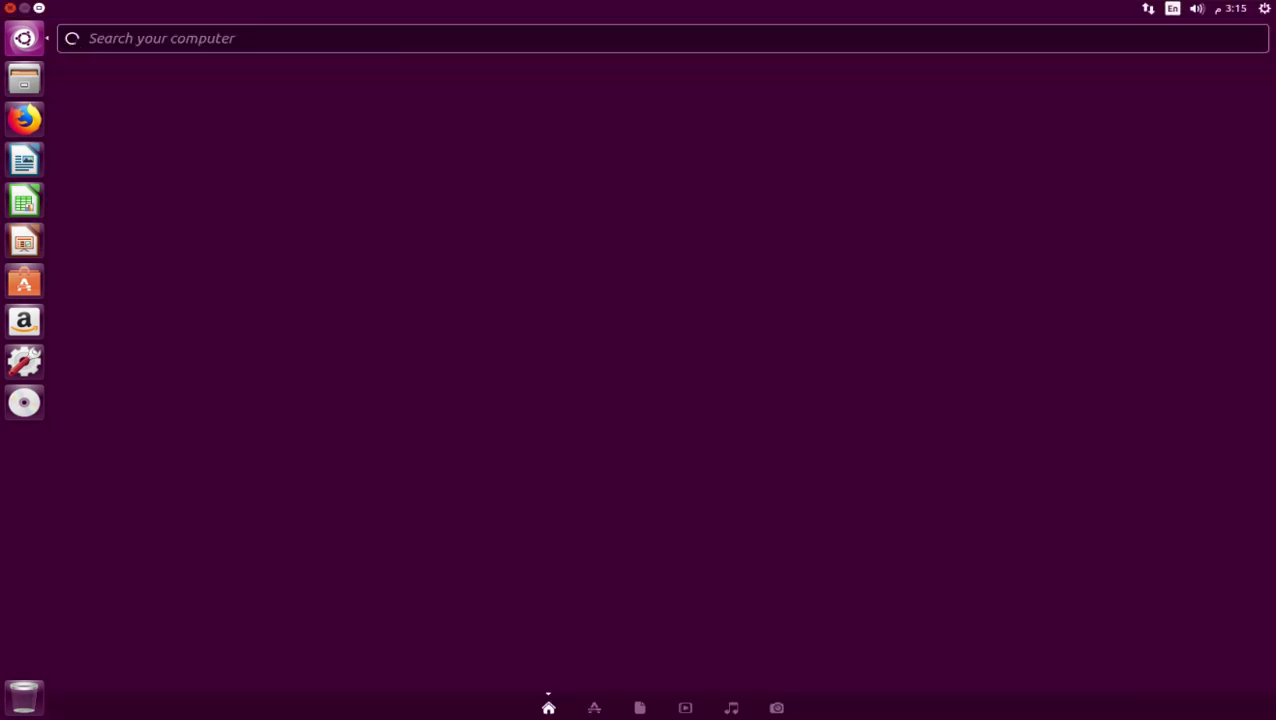
pyautogui.write('ge')
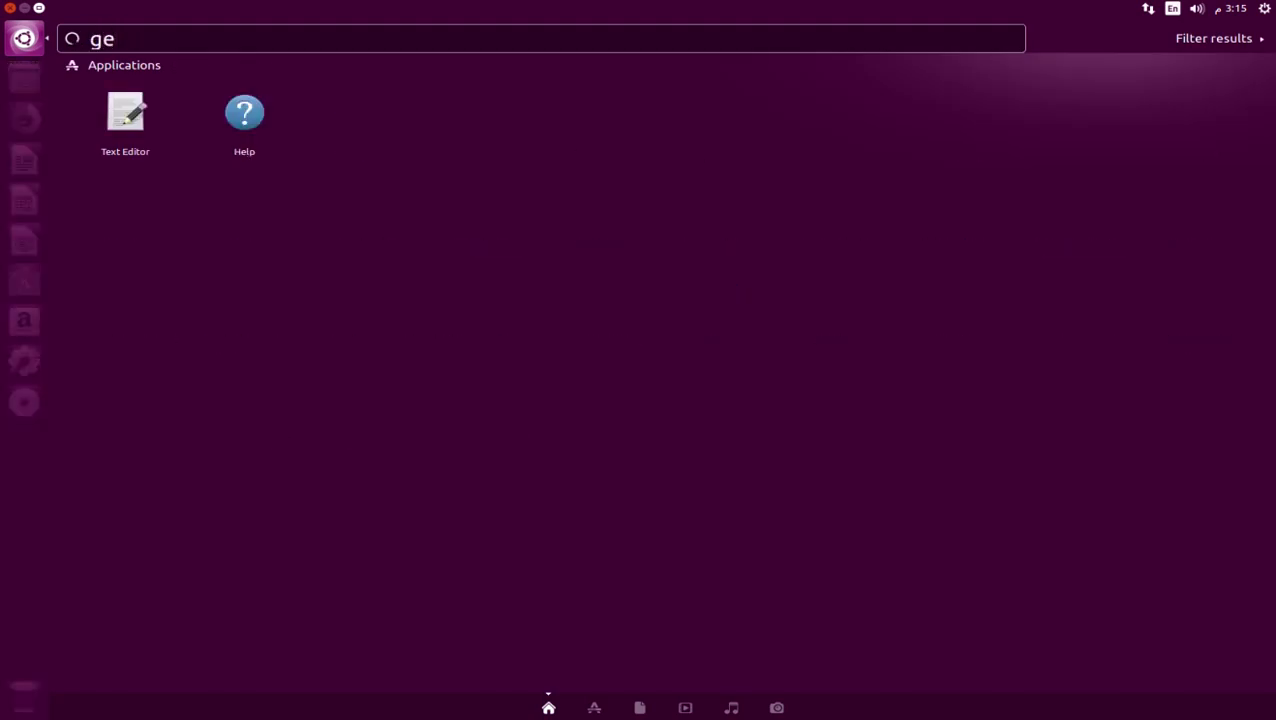
pyautogui.press('Return')
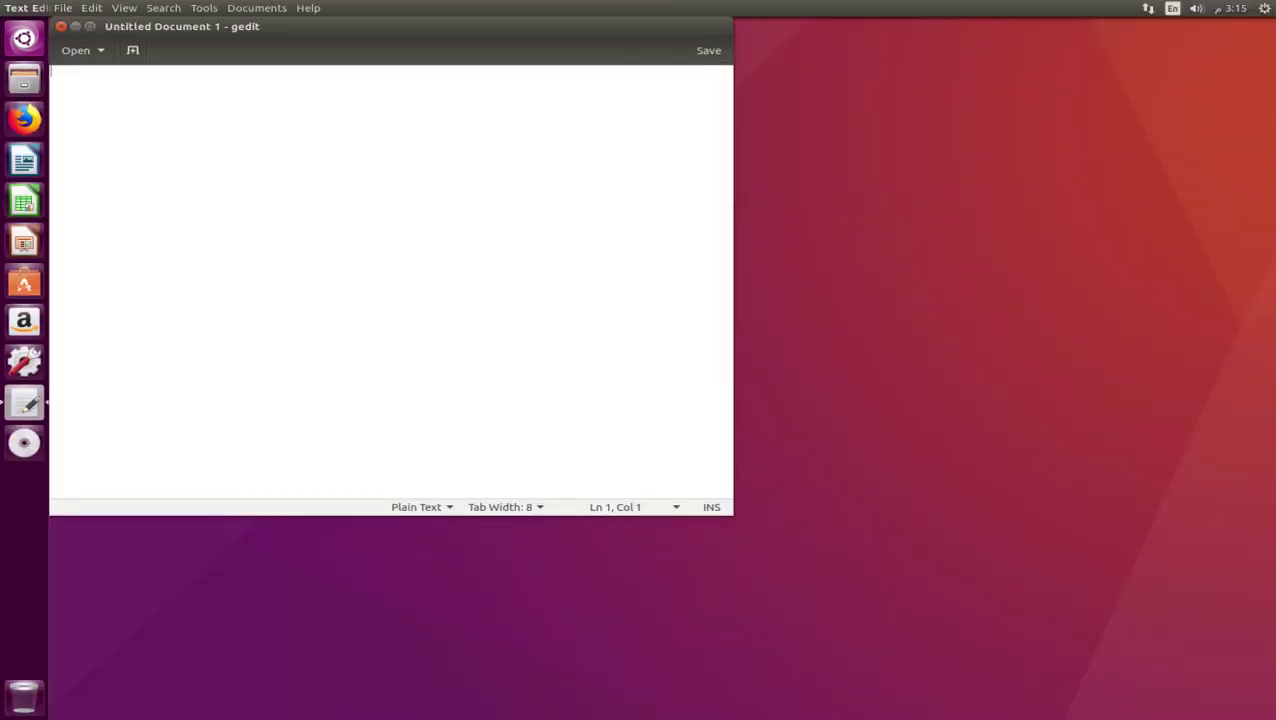
pyautogui.rightClick(188, 166)
pyautogui.click(228, 242)
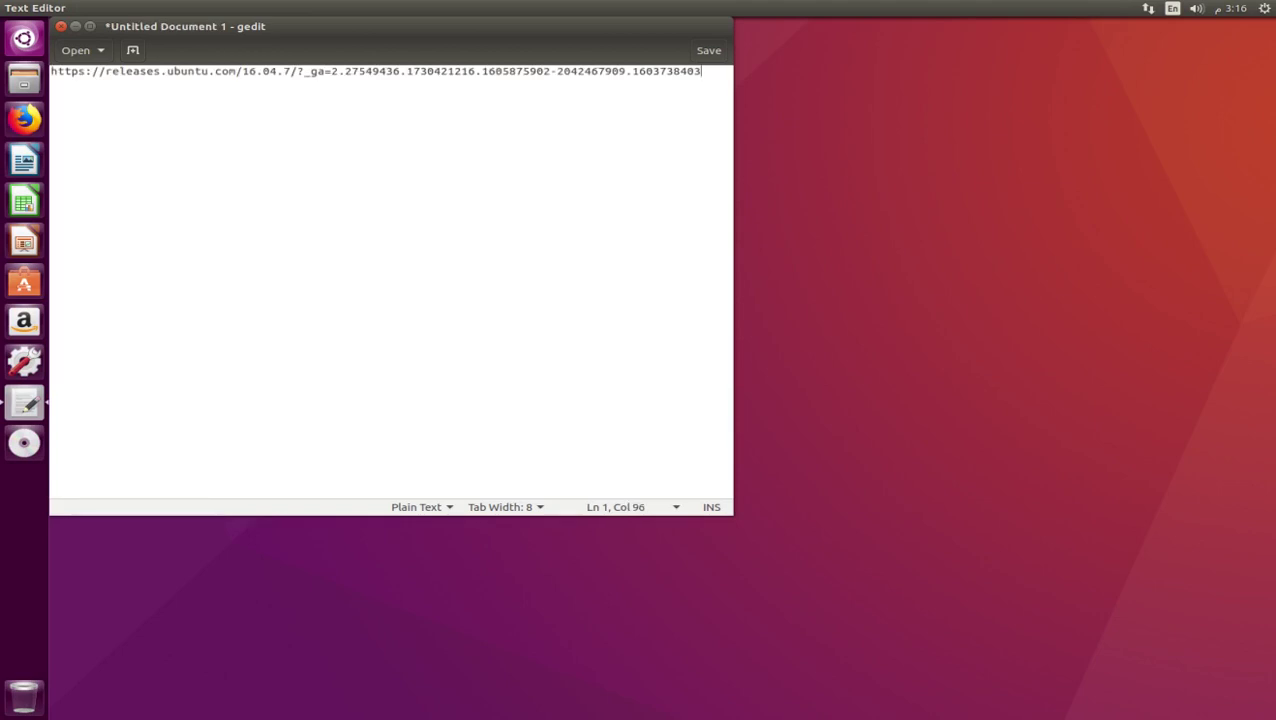
pyautogui.hotkey('ctrl', 'a')
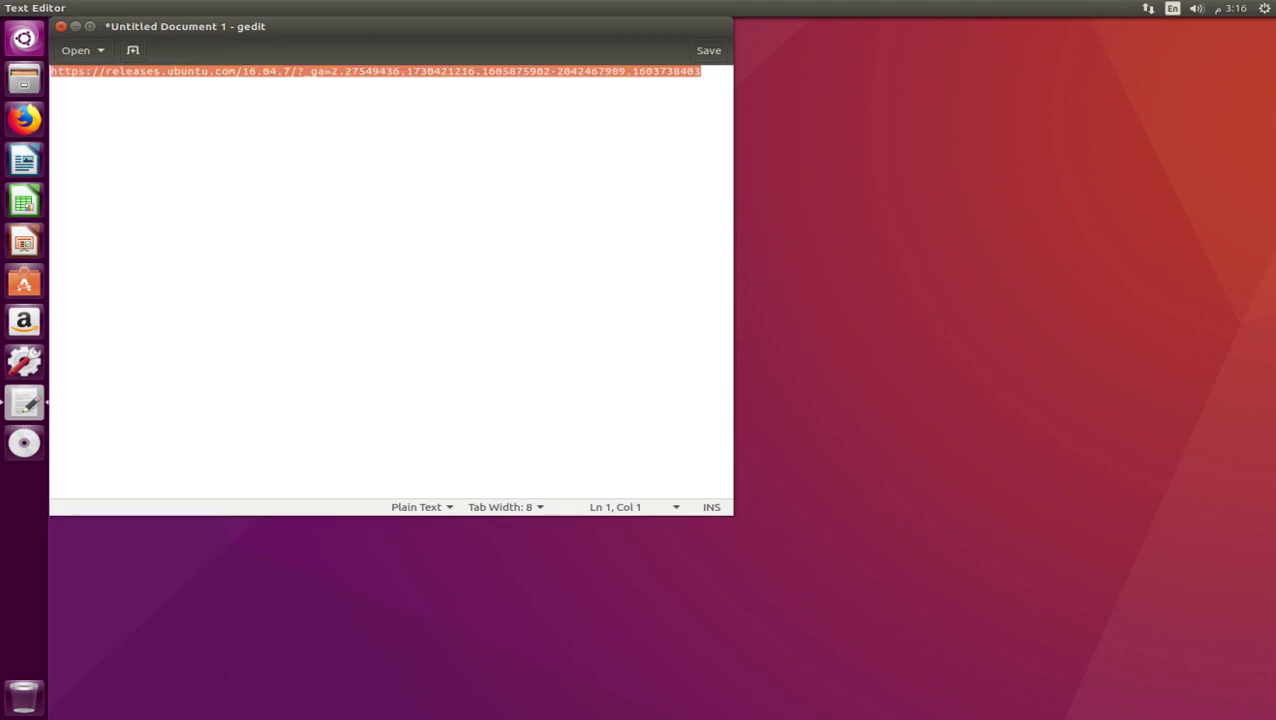
pyautogui.press('Delete')
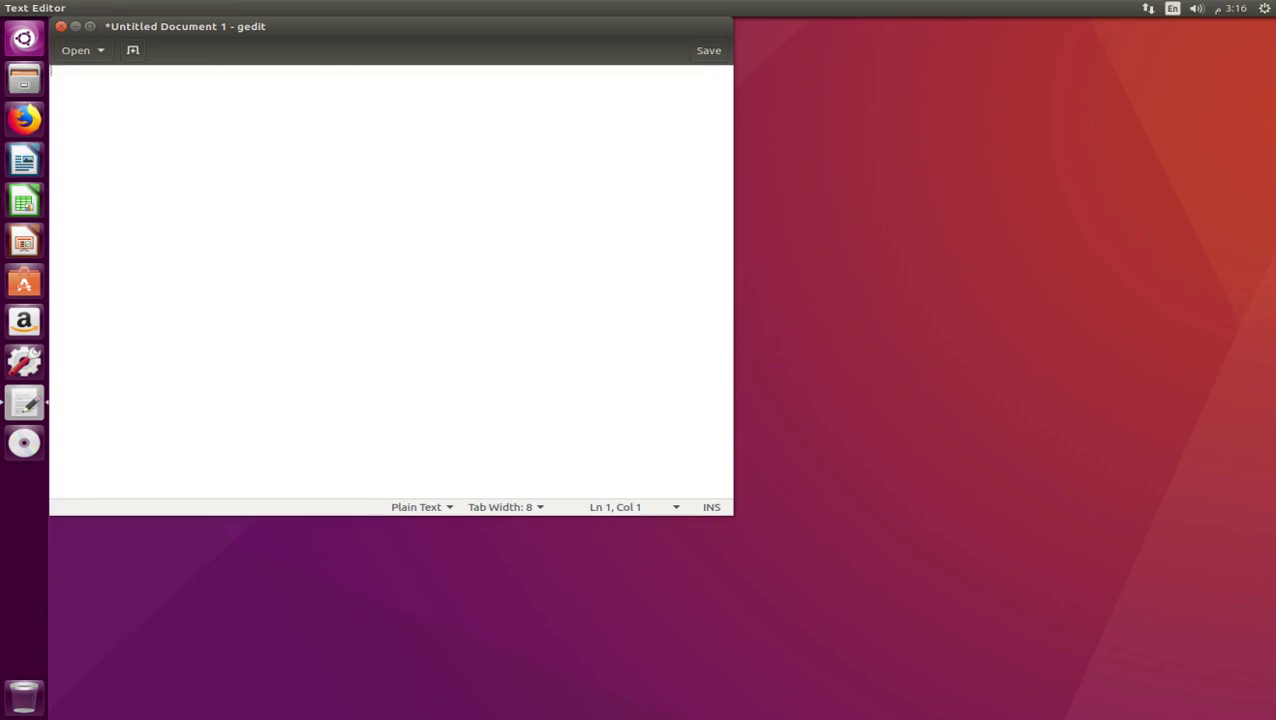
pyautogui.click(61, 26)
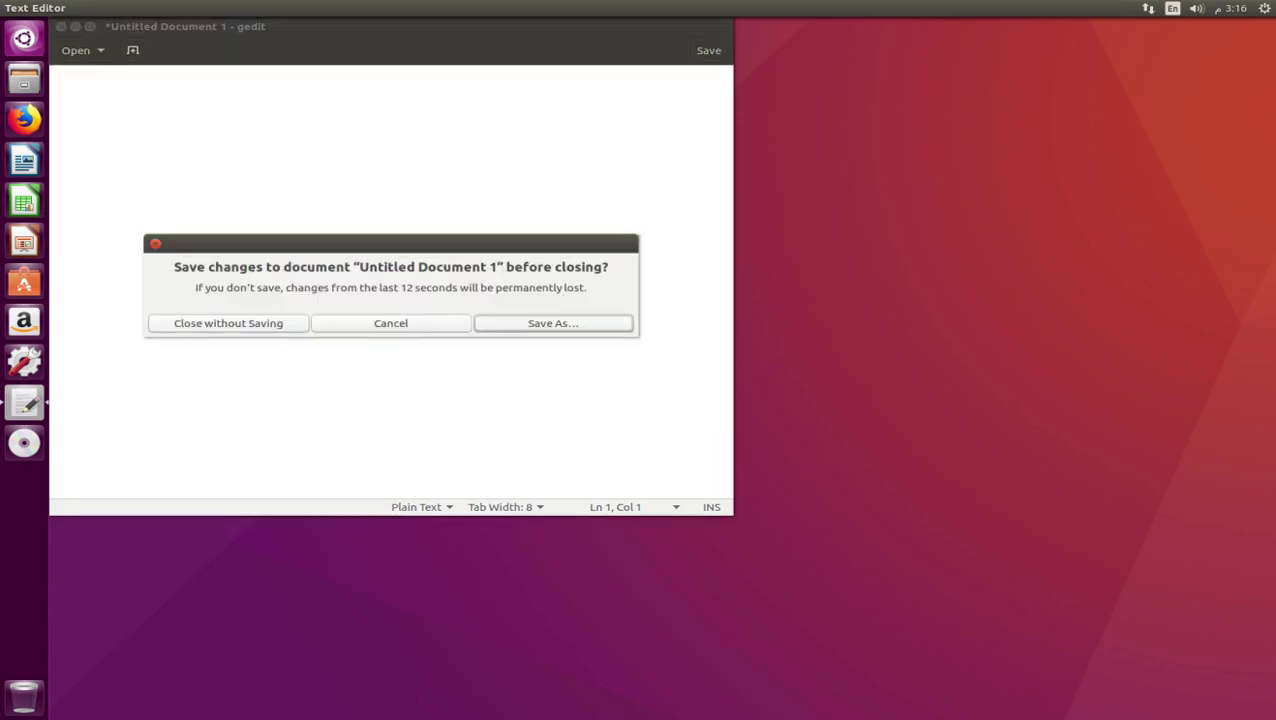
pyautogui.click(228, 323)
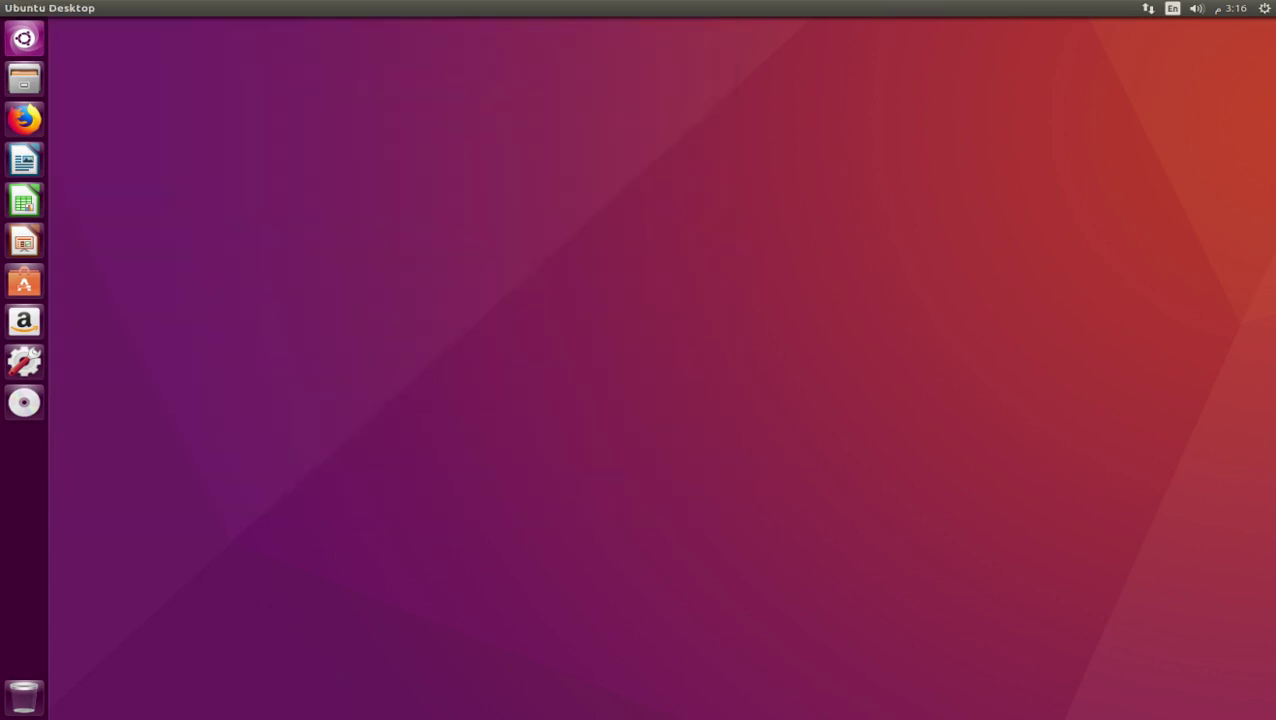
# Open a new terminal window with Ctrl+Alt+T
pyautogui.hotkey('ctrl', 'alt', 't')
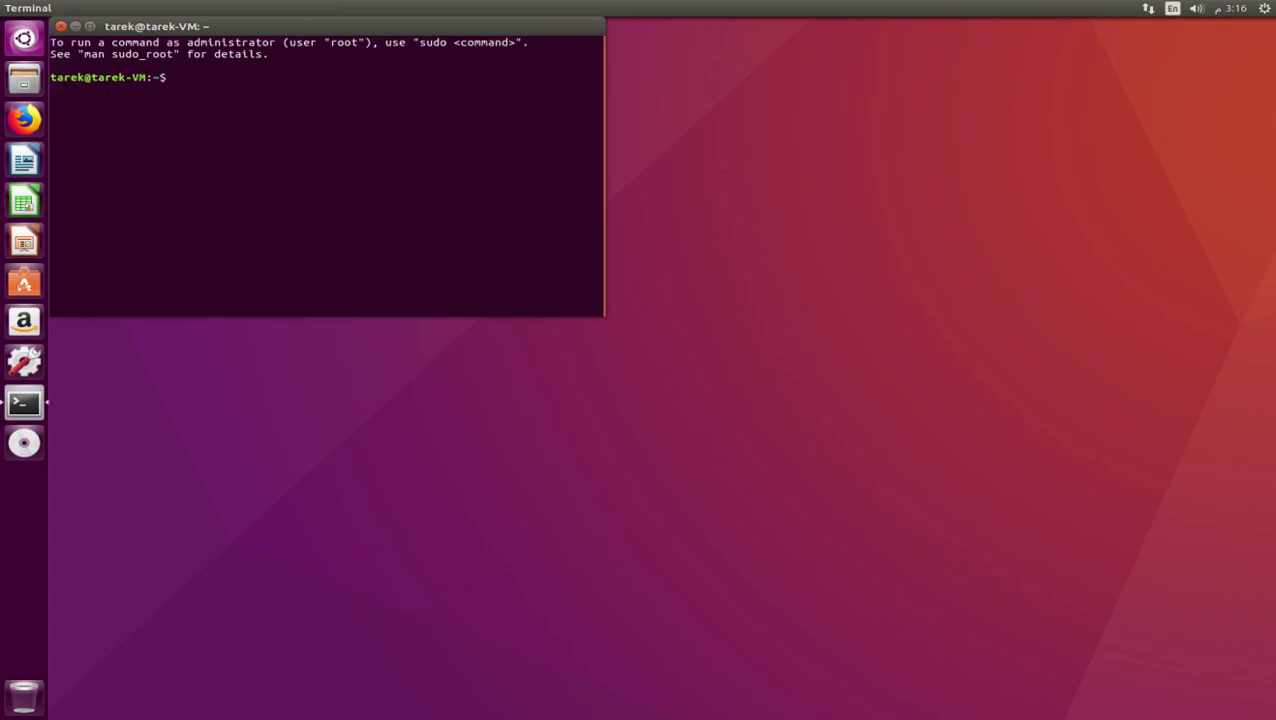
pyautogui.hotkey('ctrl', 'alt', 't')
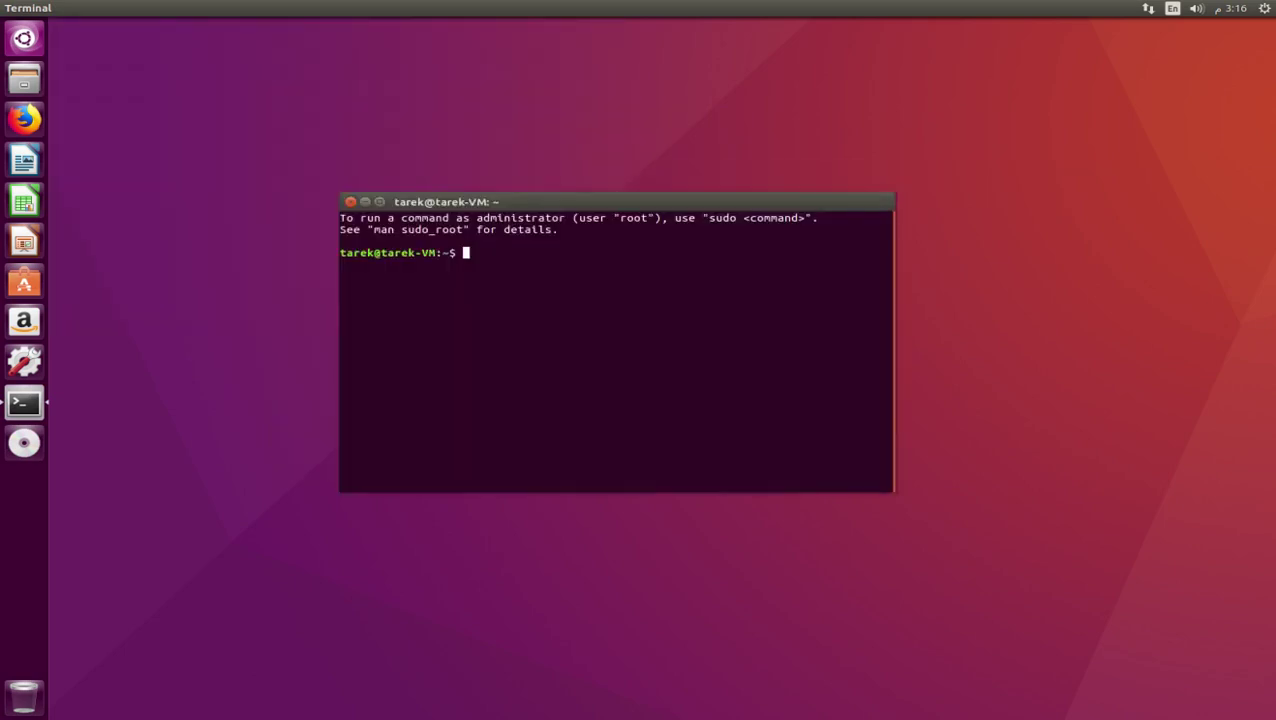